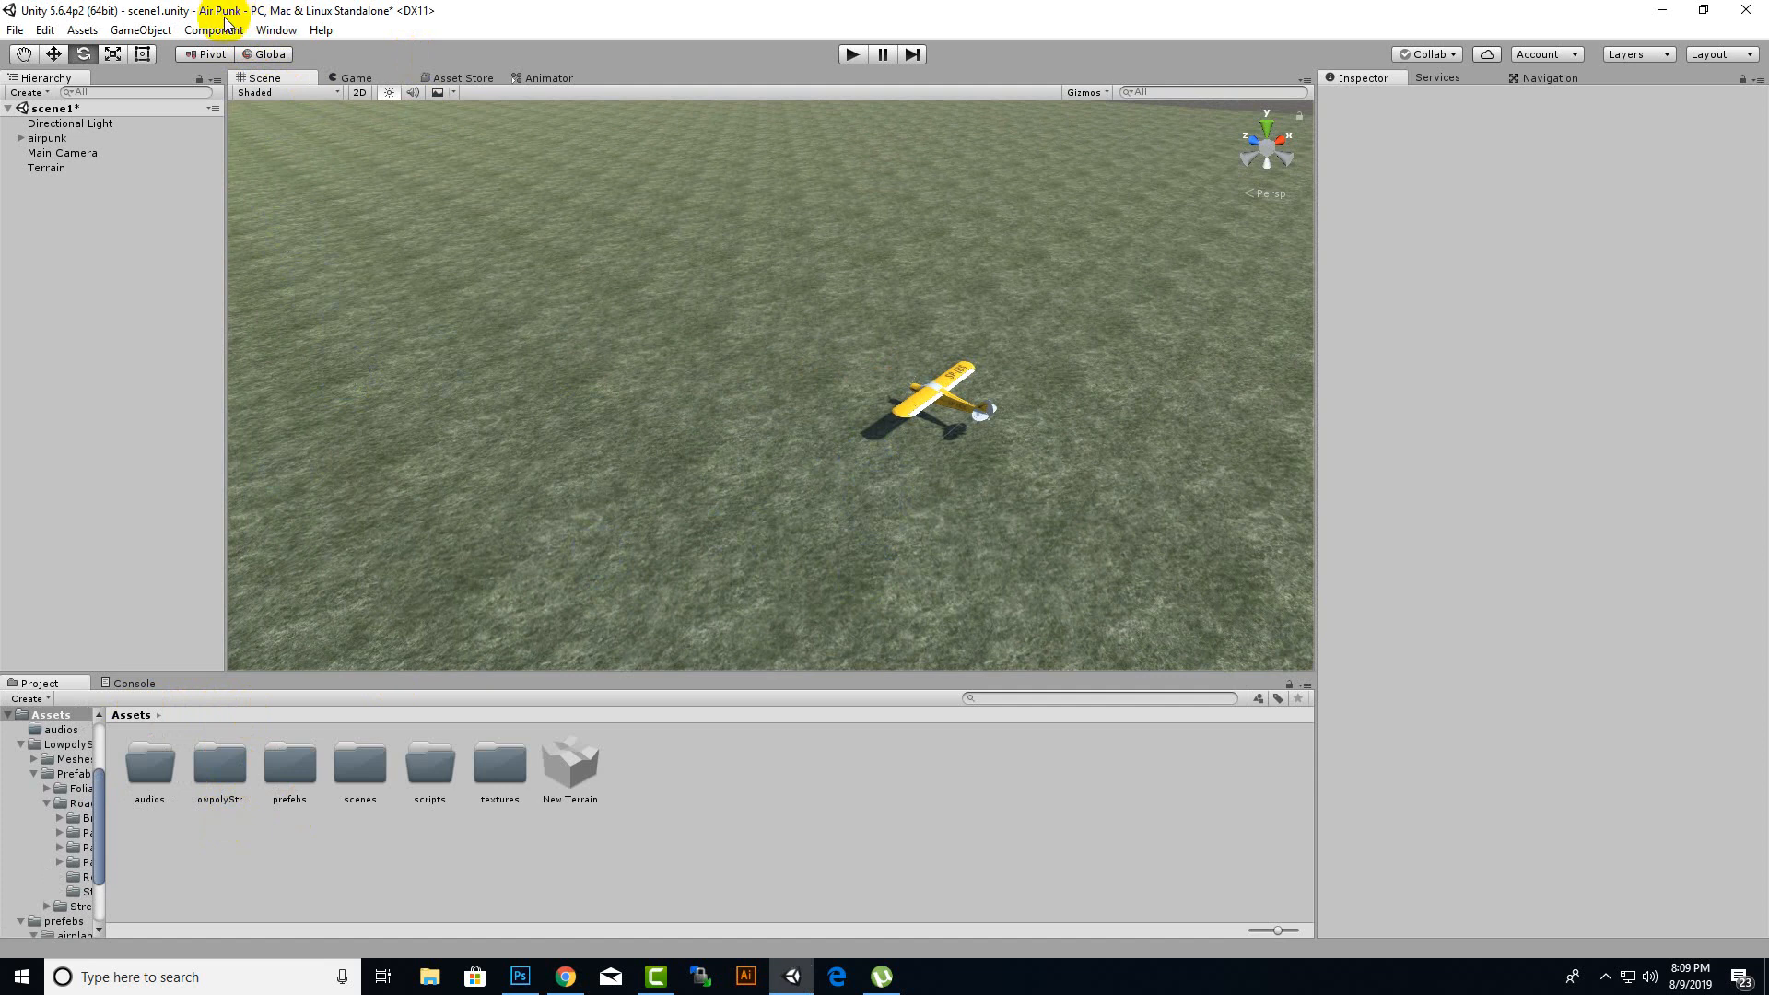
- Look into the project's audios folder, return to Assets and open the prefebs folder
click(157, 775)
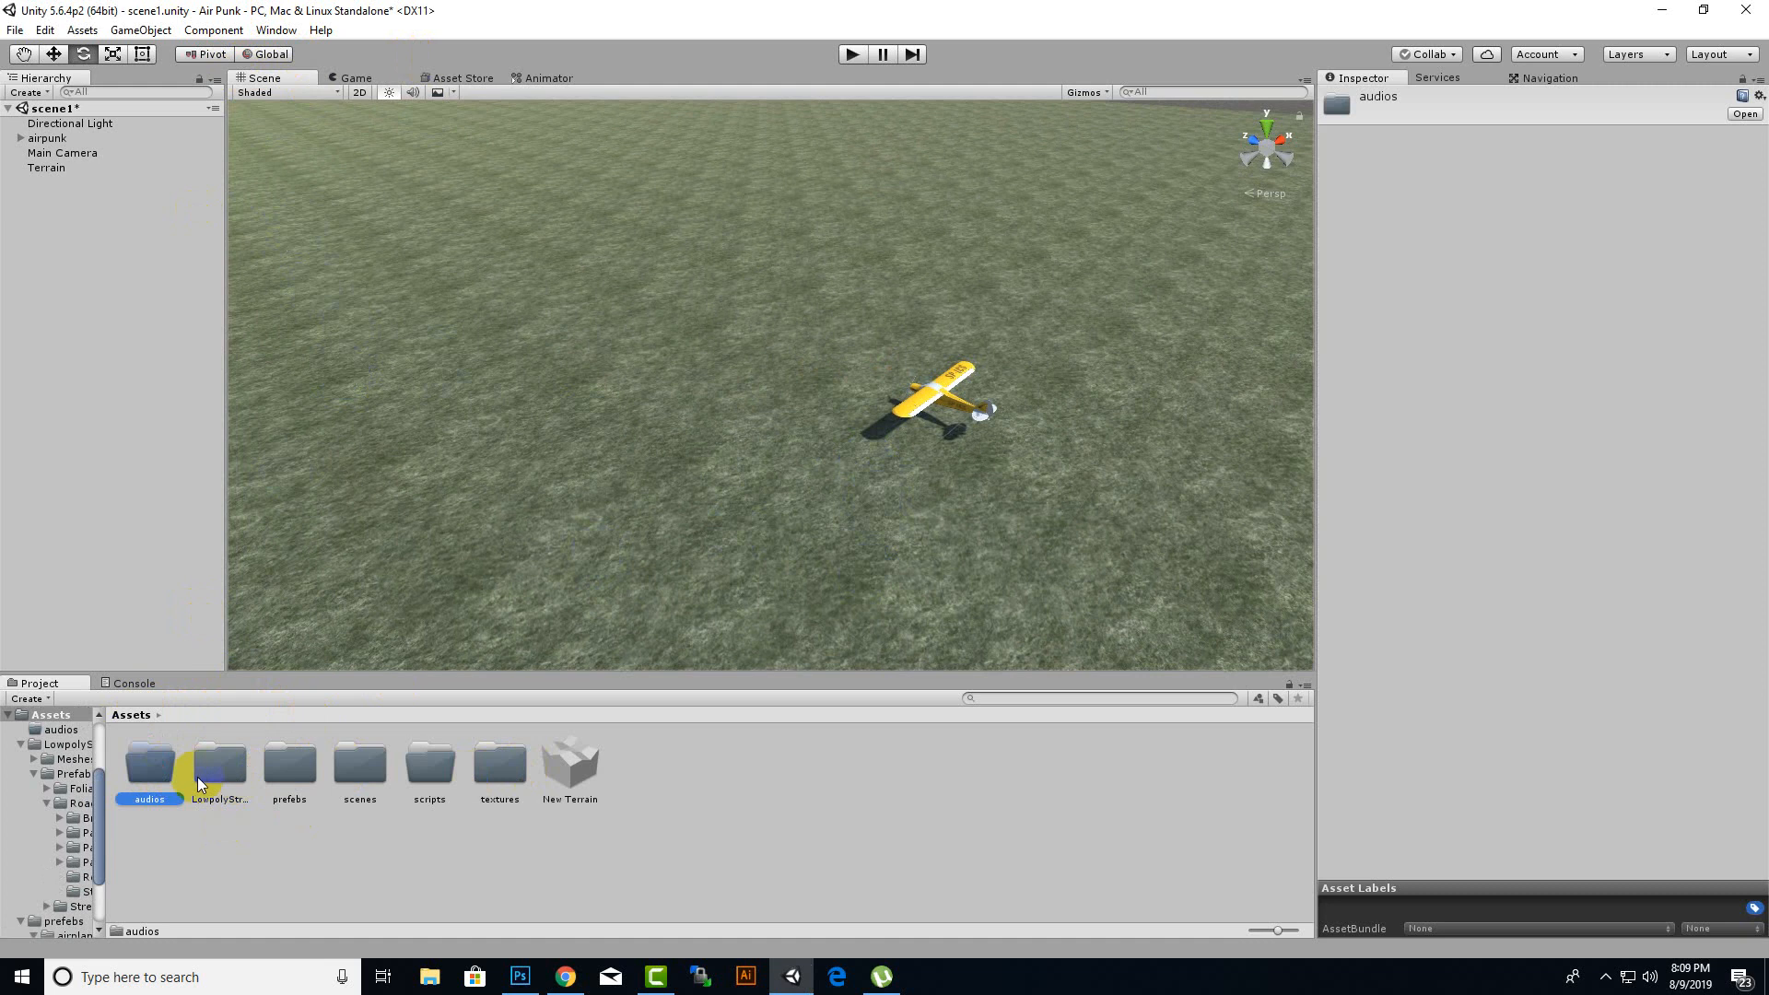
double_click(153, 771)
click(128, 716)
alt+drag(636, 557, 539, 579)
scroll(539, 579, up, 5)
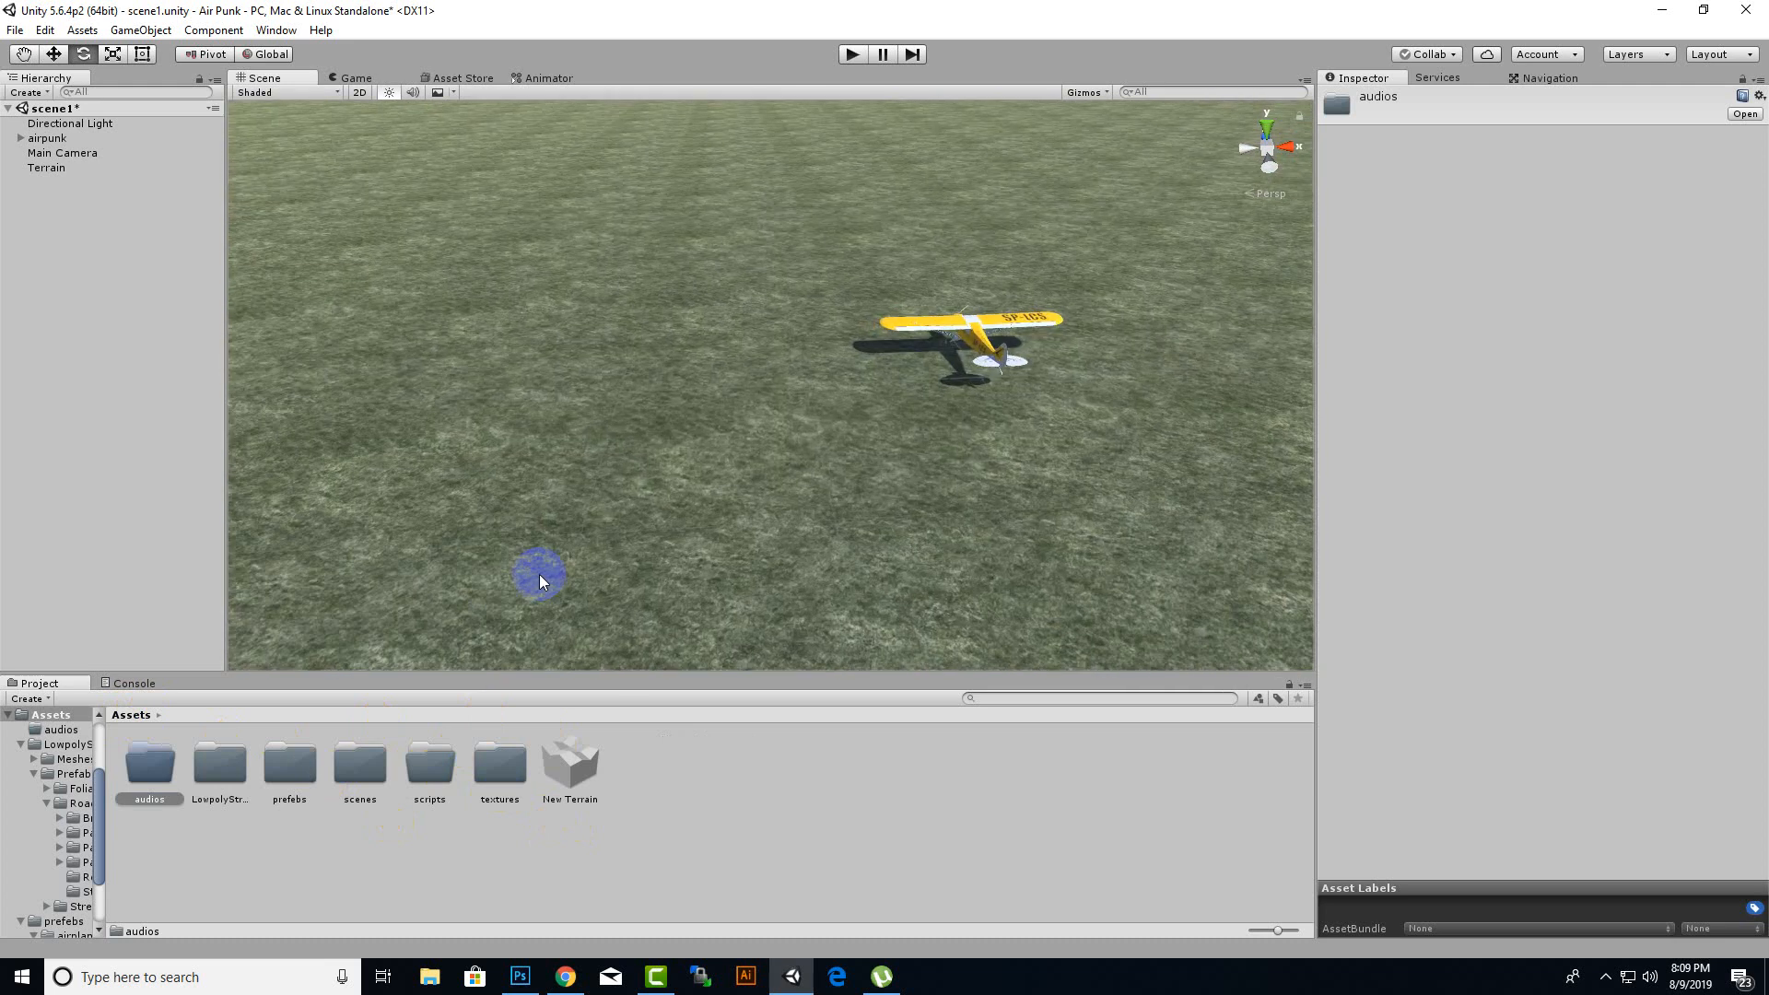
double_click(289, 782)
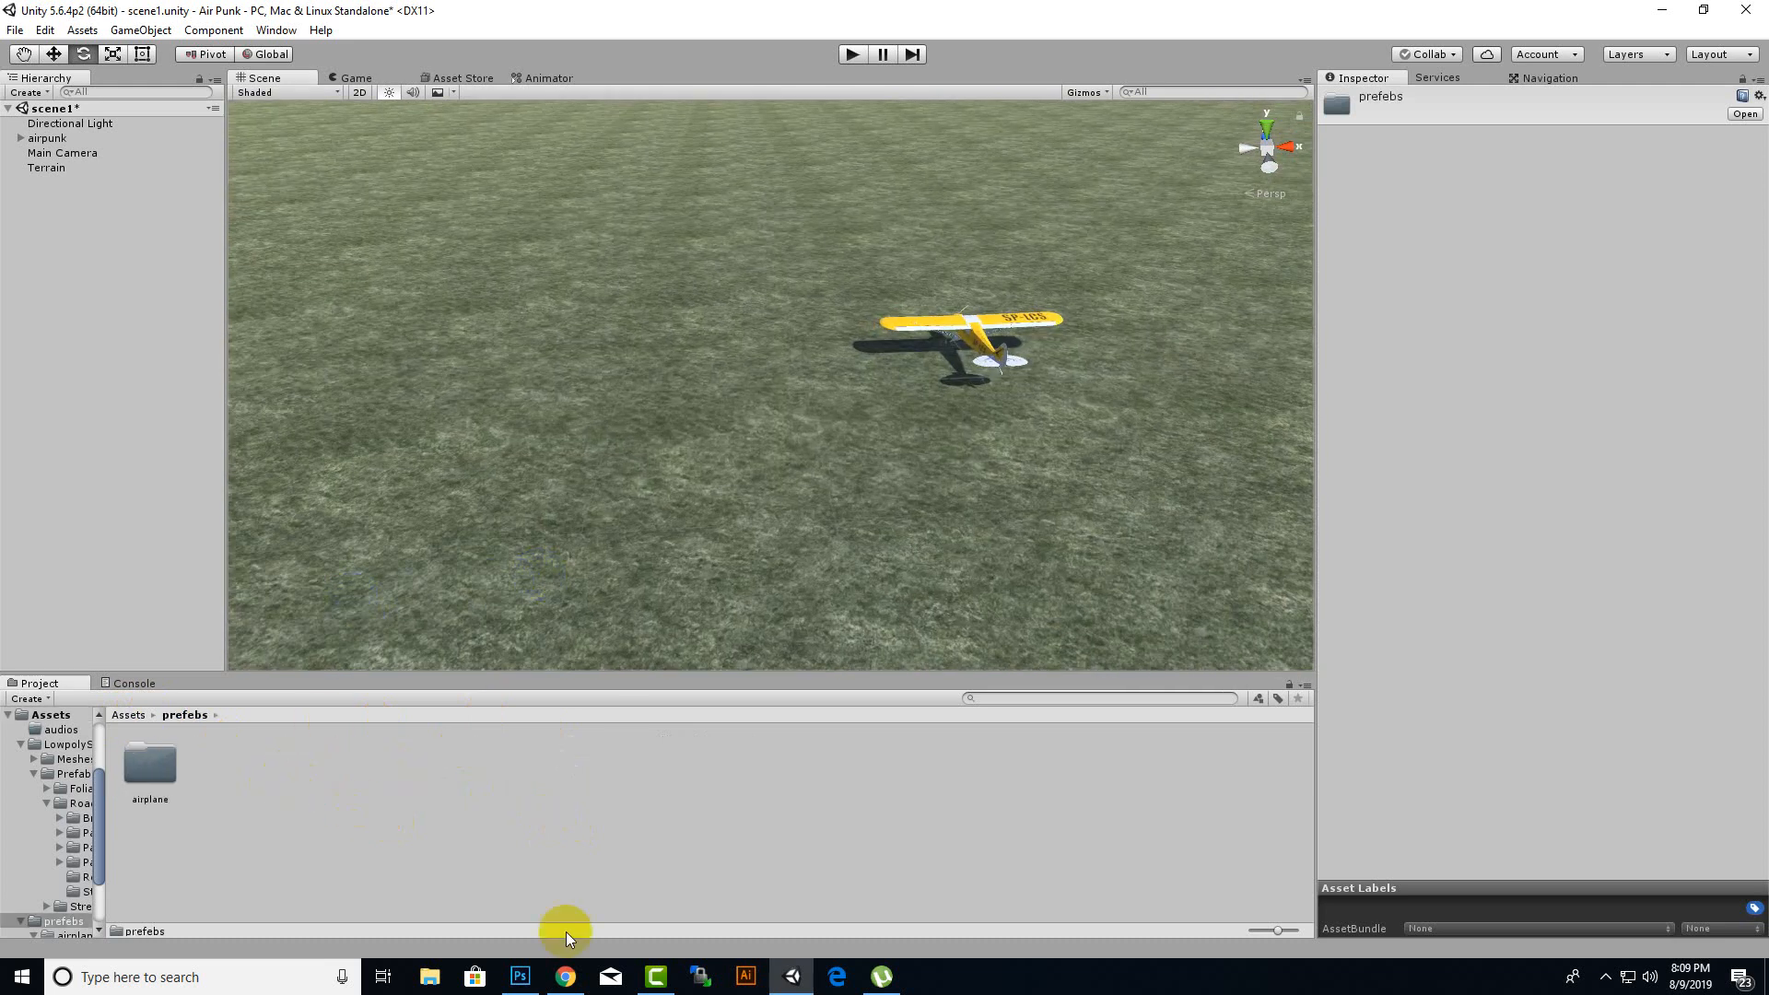
- Switch to Chrome to view the aircraft 3D models page on Fervider, and return to Unity
click(565, 976)
scroll(168, 556, up, 20)
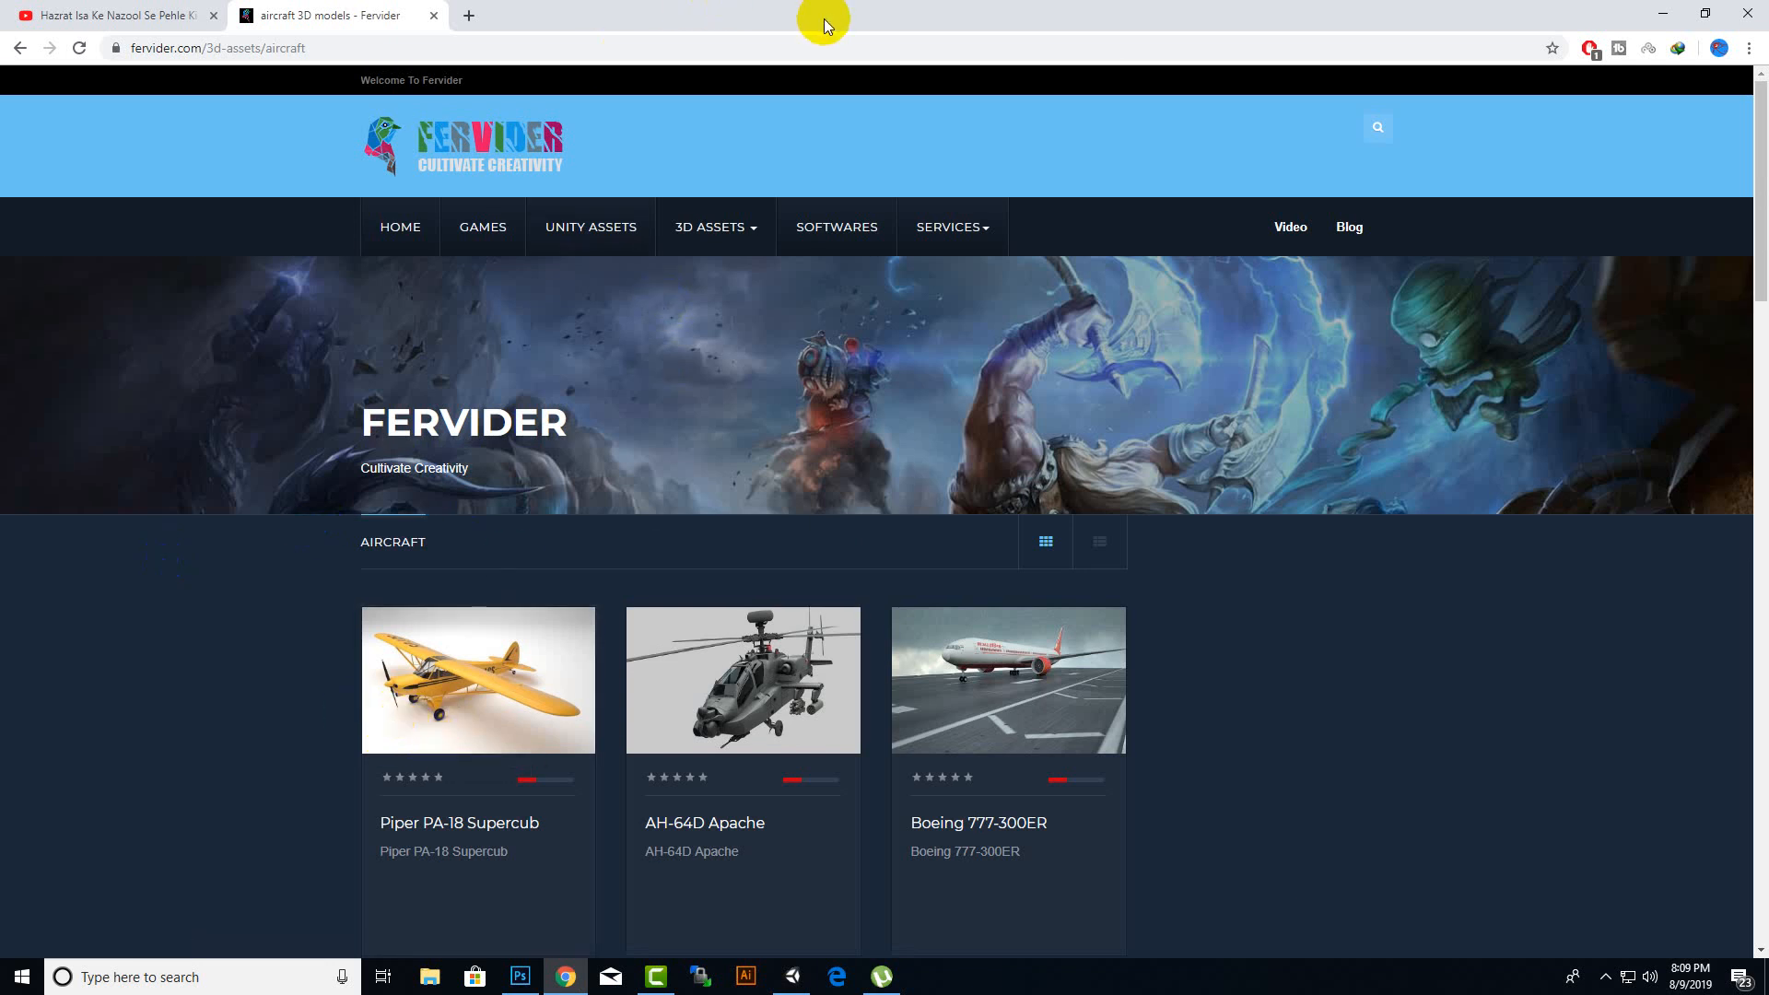
click(1666, 11)
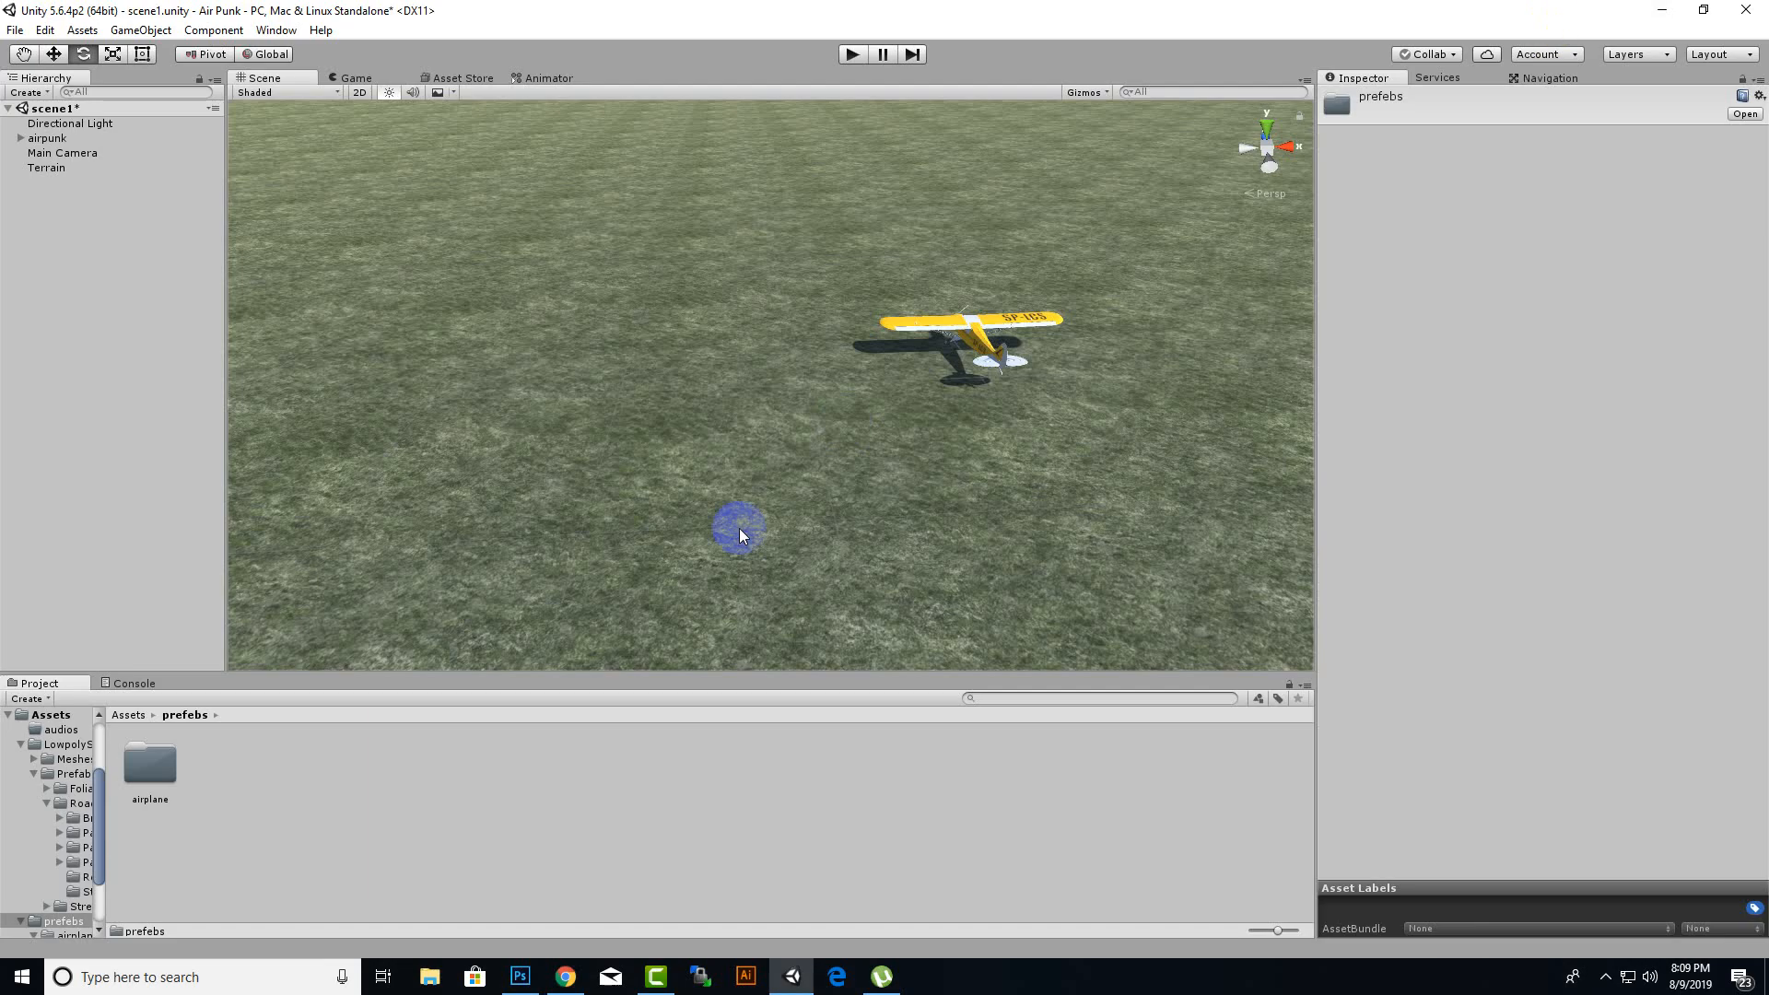
- Select the airpunk airplane, expand its hierarchy and examine the parts inside mainbody
scroll(854, 450, up, 4)
middle_drag(854, 450, 678, 470)
scroll(549, 498, up, 7)
scroll(574, 517, down, 4)
middle_drag(575, 517, 608, 497)
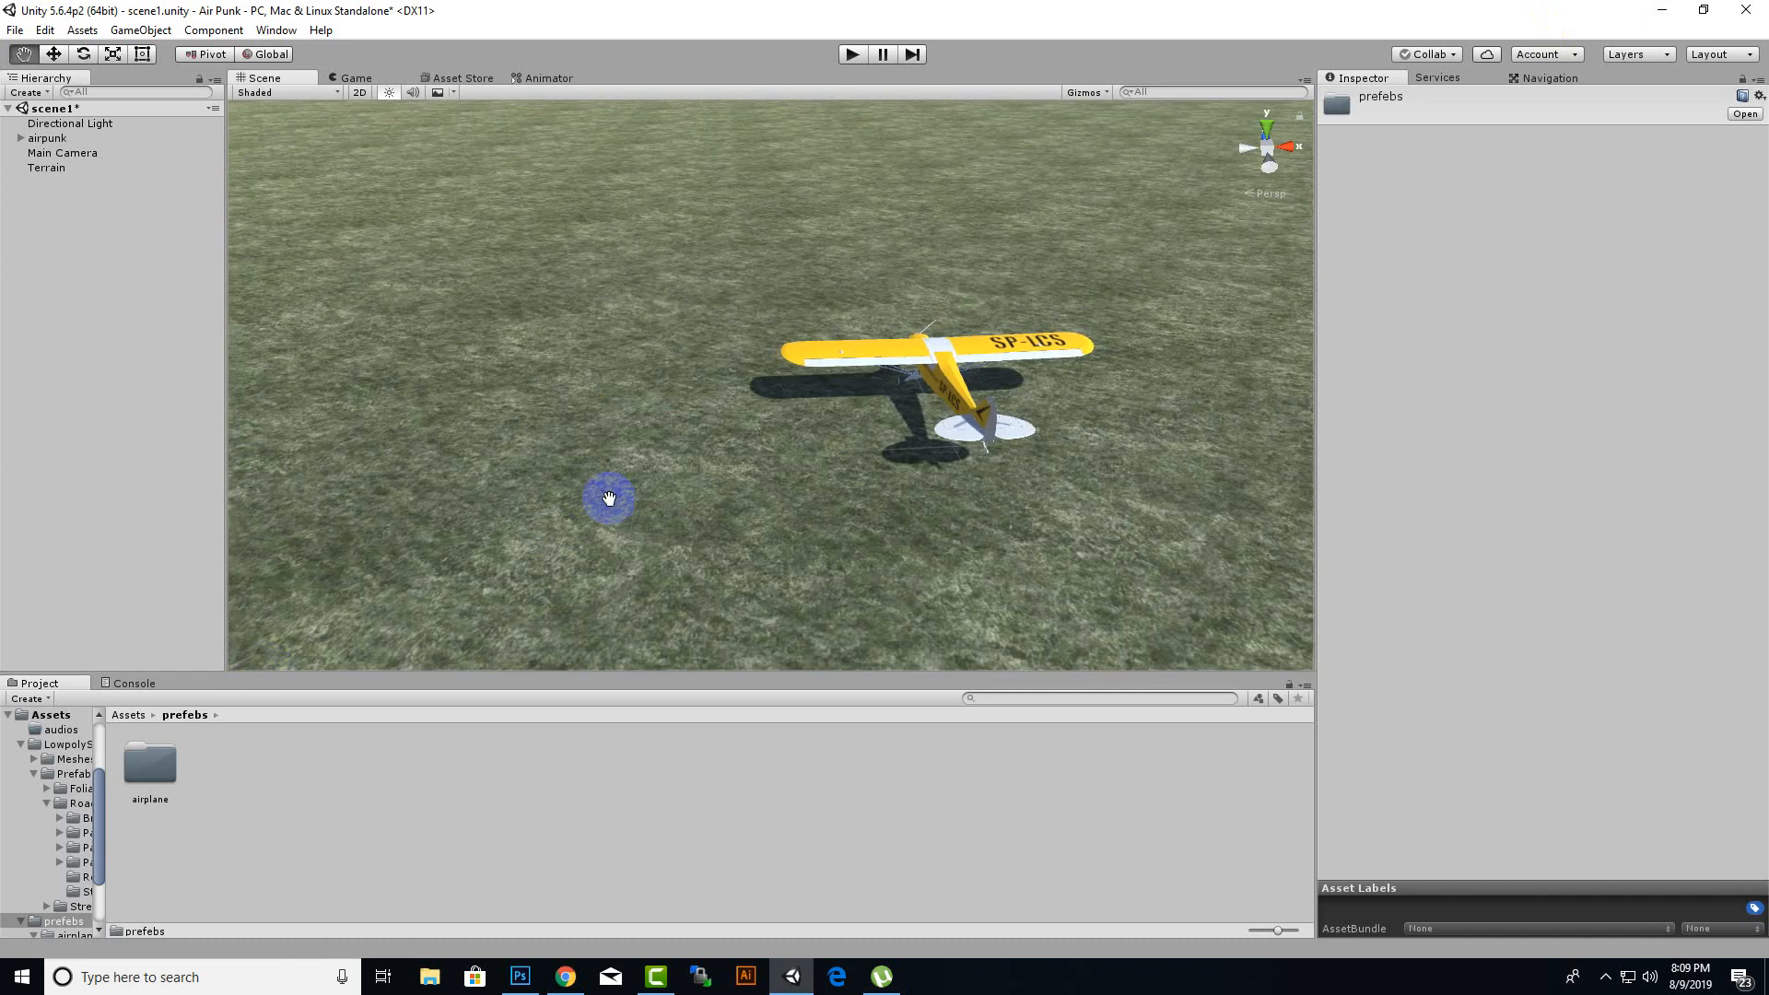
scroll(608, 497, down, 1)
click(51, 140)
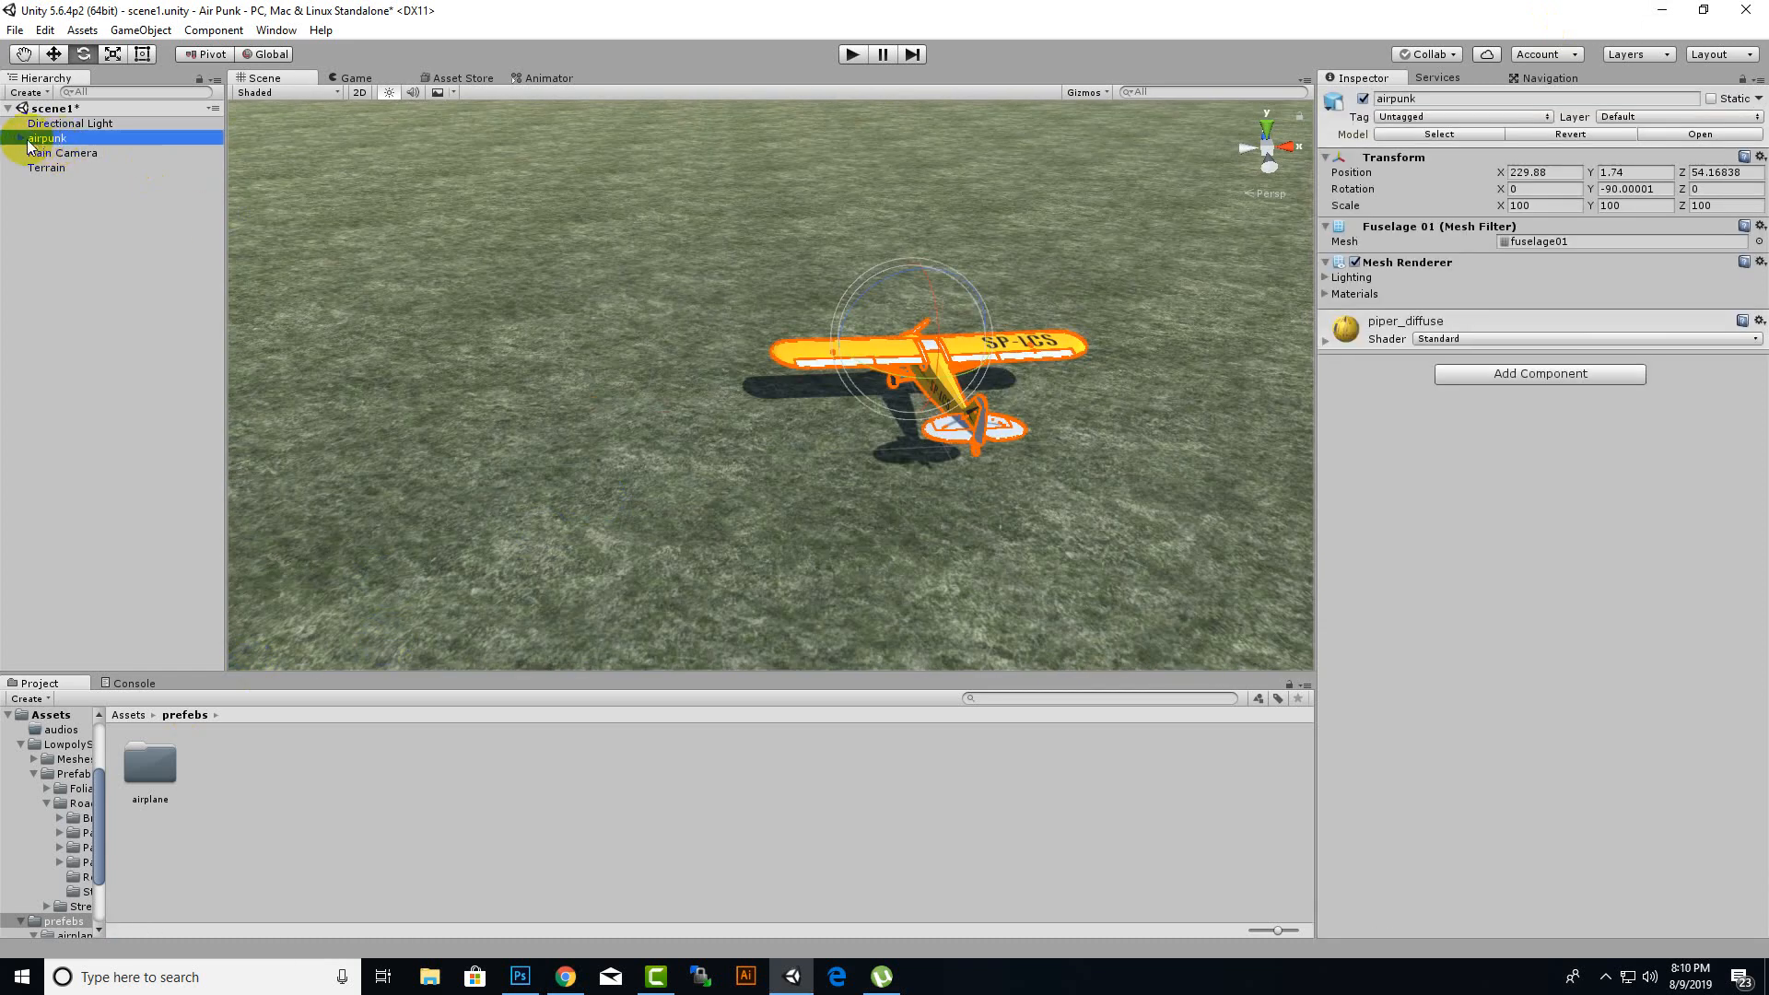
click(20, 138)
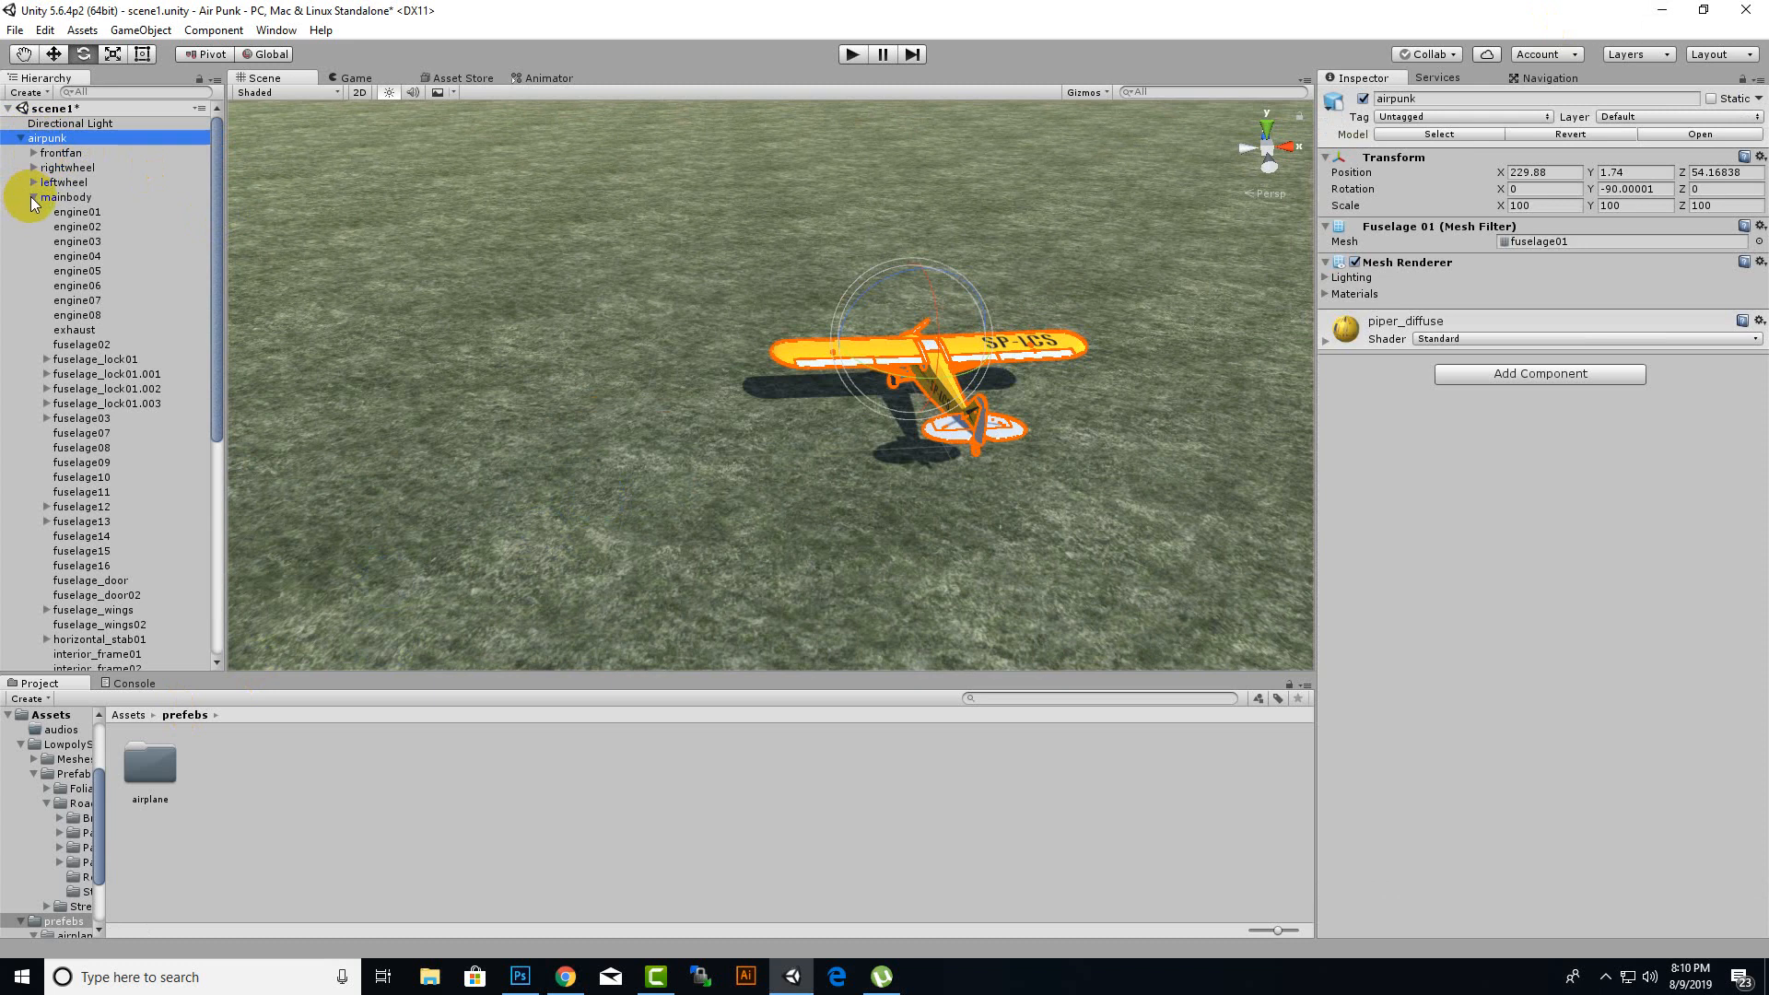
click(33, 197)
click(33, 198)
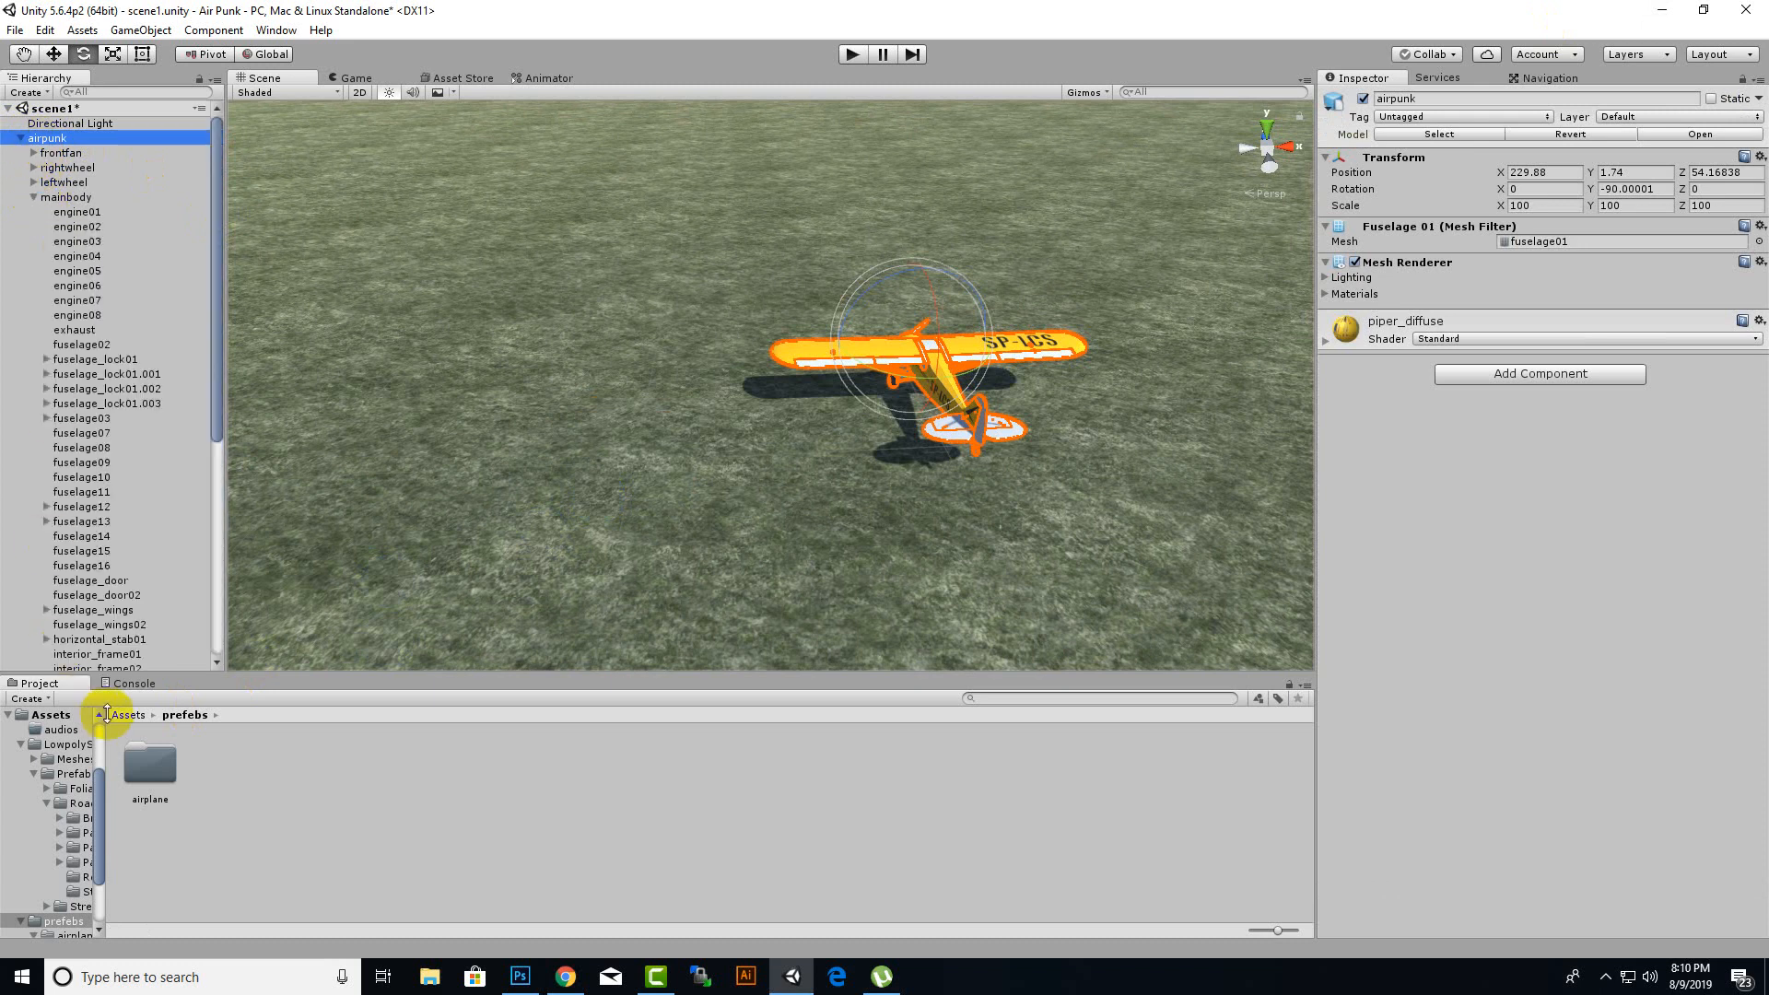
scroll(83, 543, down, 5)
scroll(77, 398, up, 5)
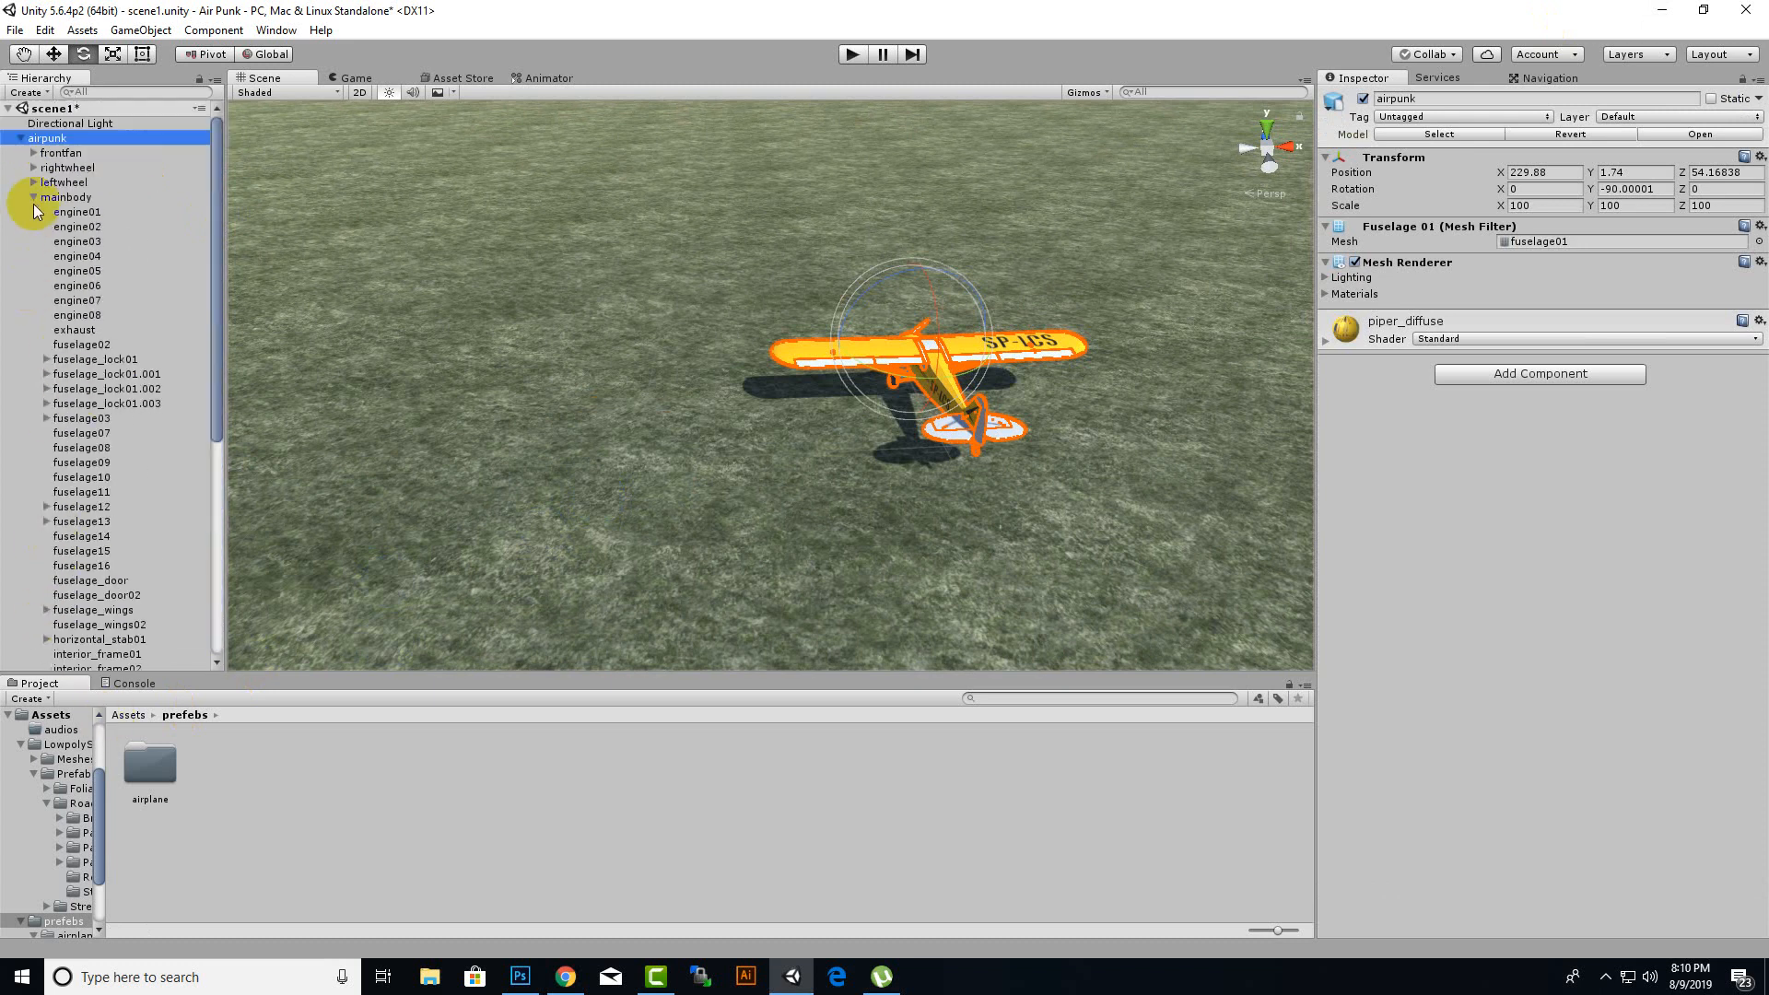
click(33, 197)
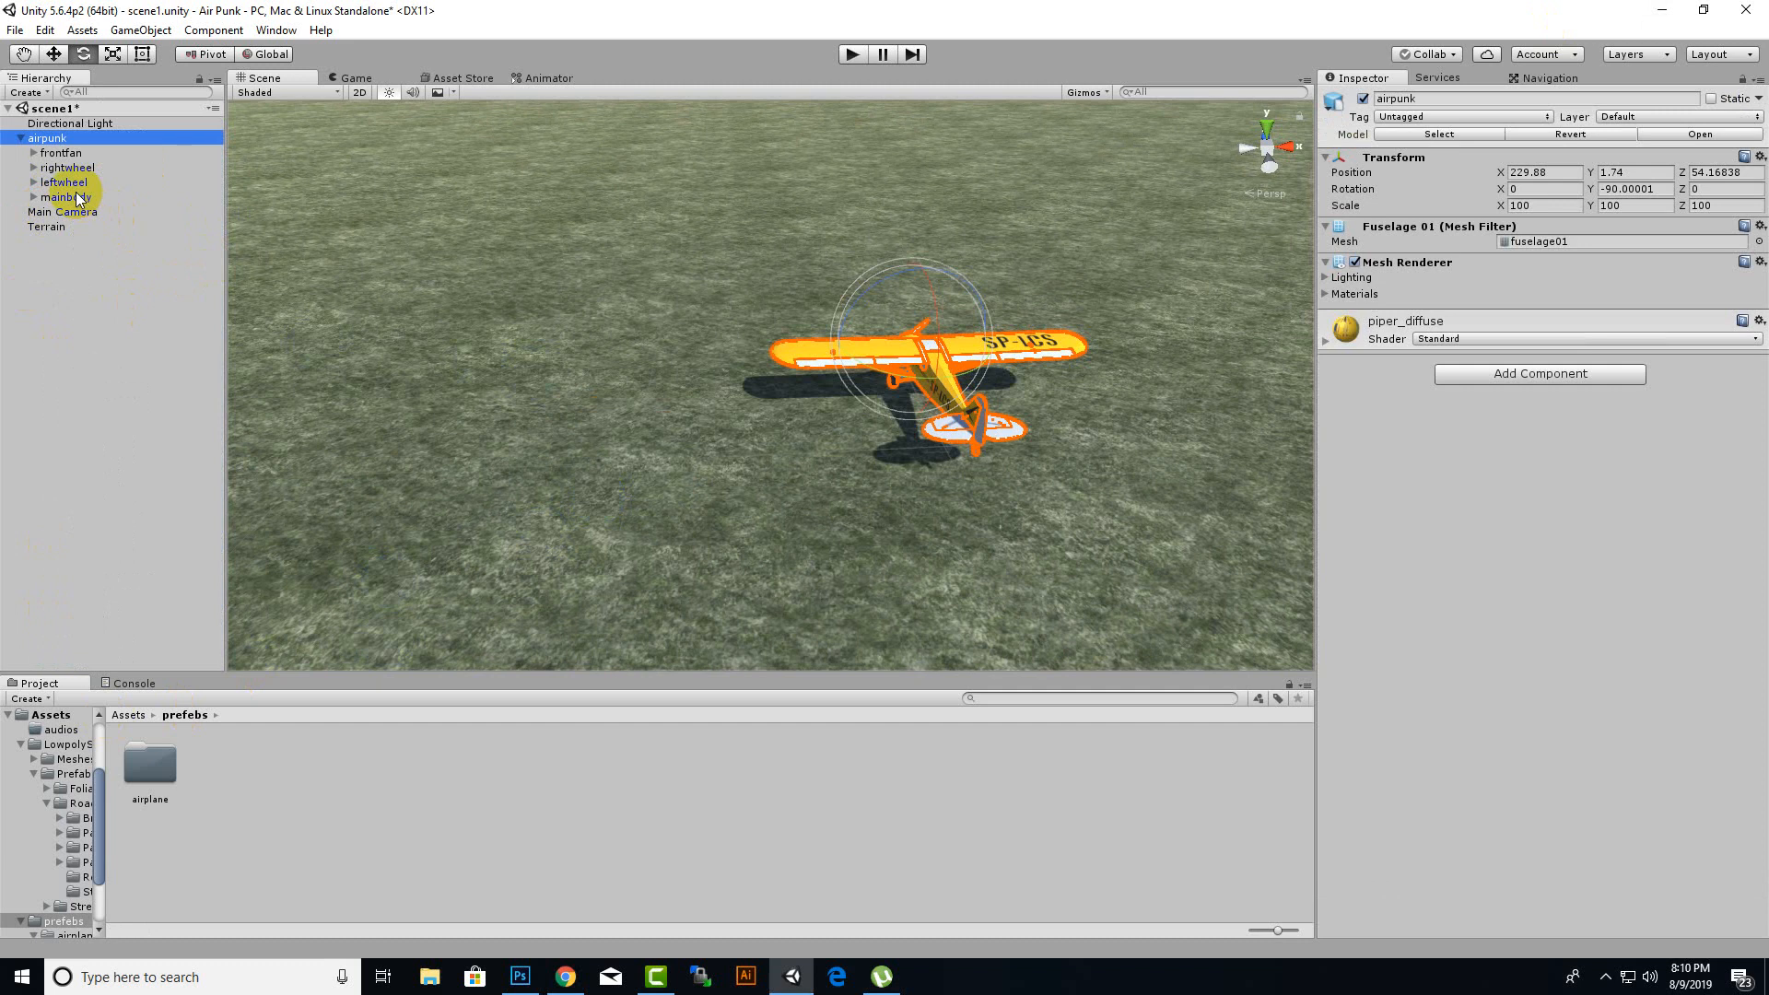
- Select mainbody, leftwheel, rightwheel and frontfan one by one and examine each part on the airplane in the scene
click(73, 198)
alt+drag(632, 459, 1050, 426)
click(71, 184)
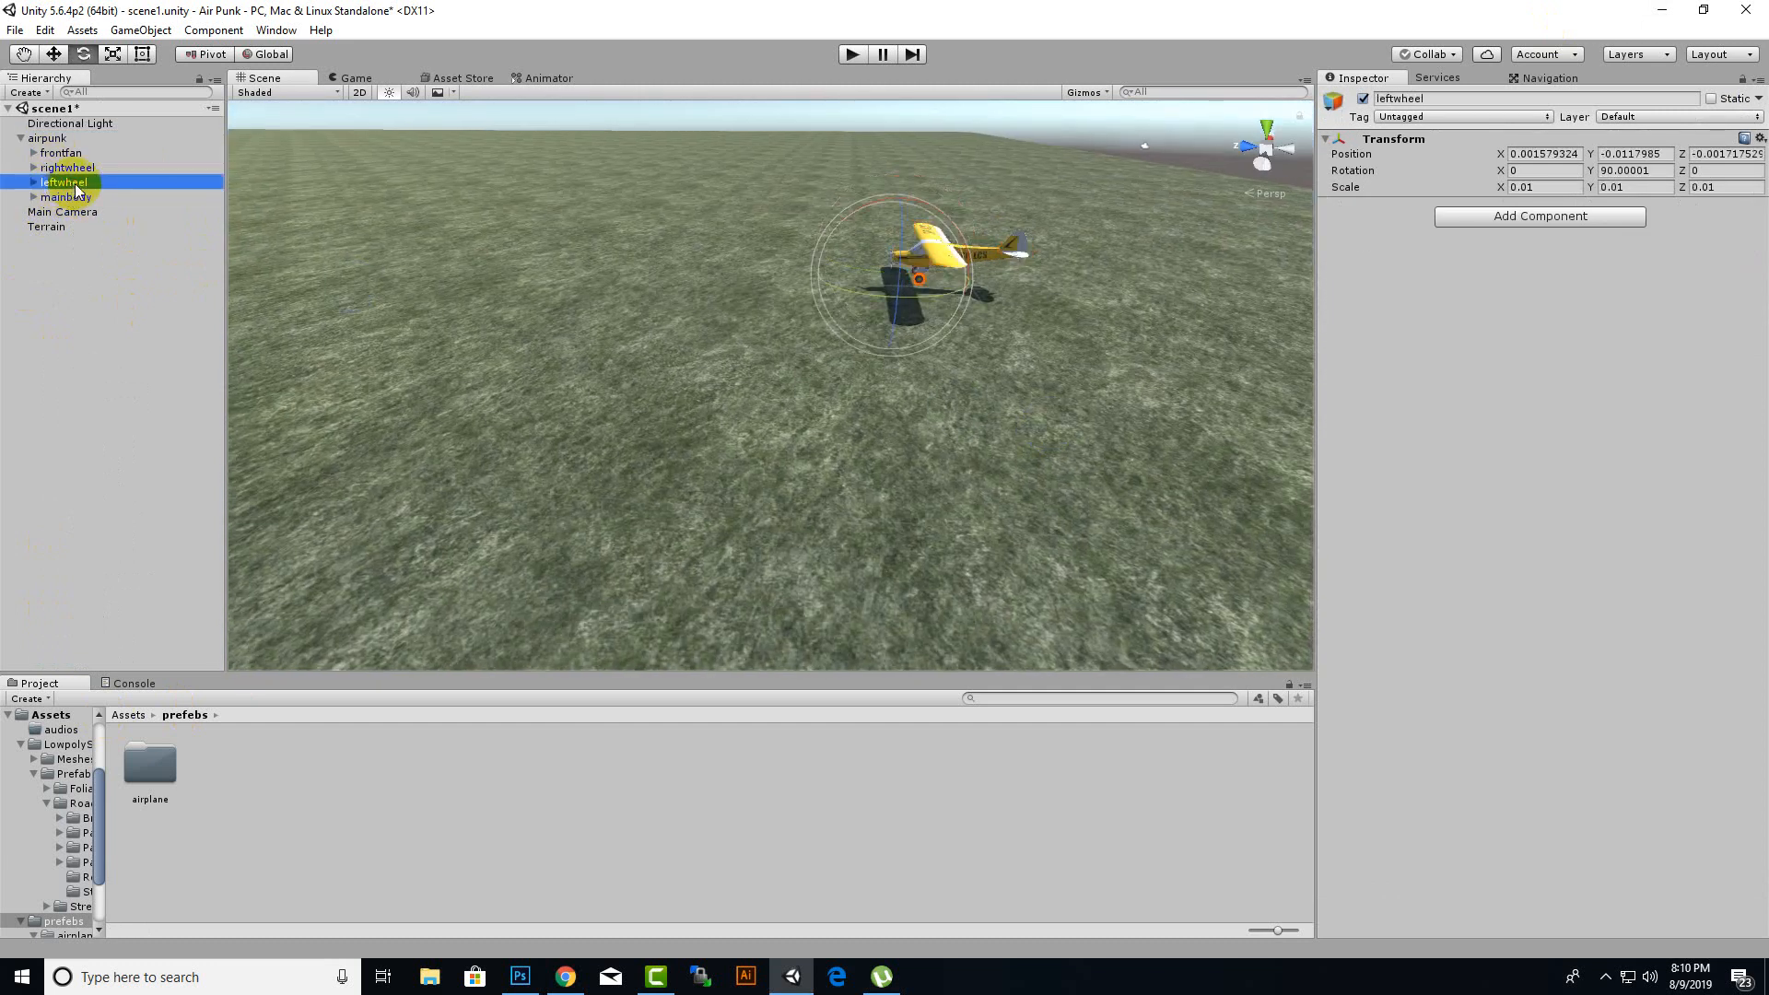
scroll(909, 305, up, 5)
click(67, 168)
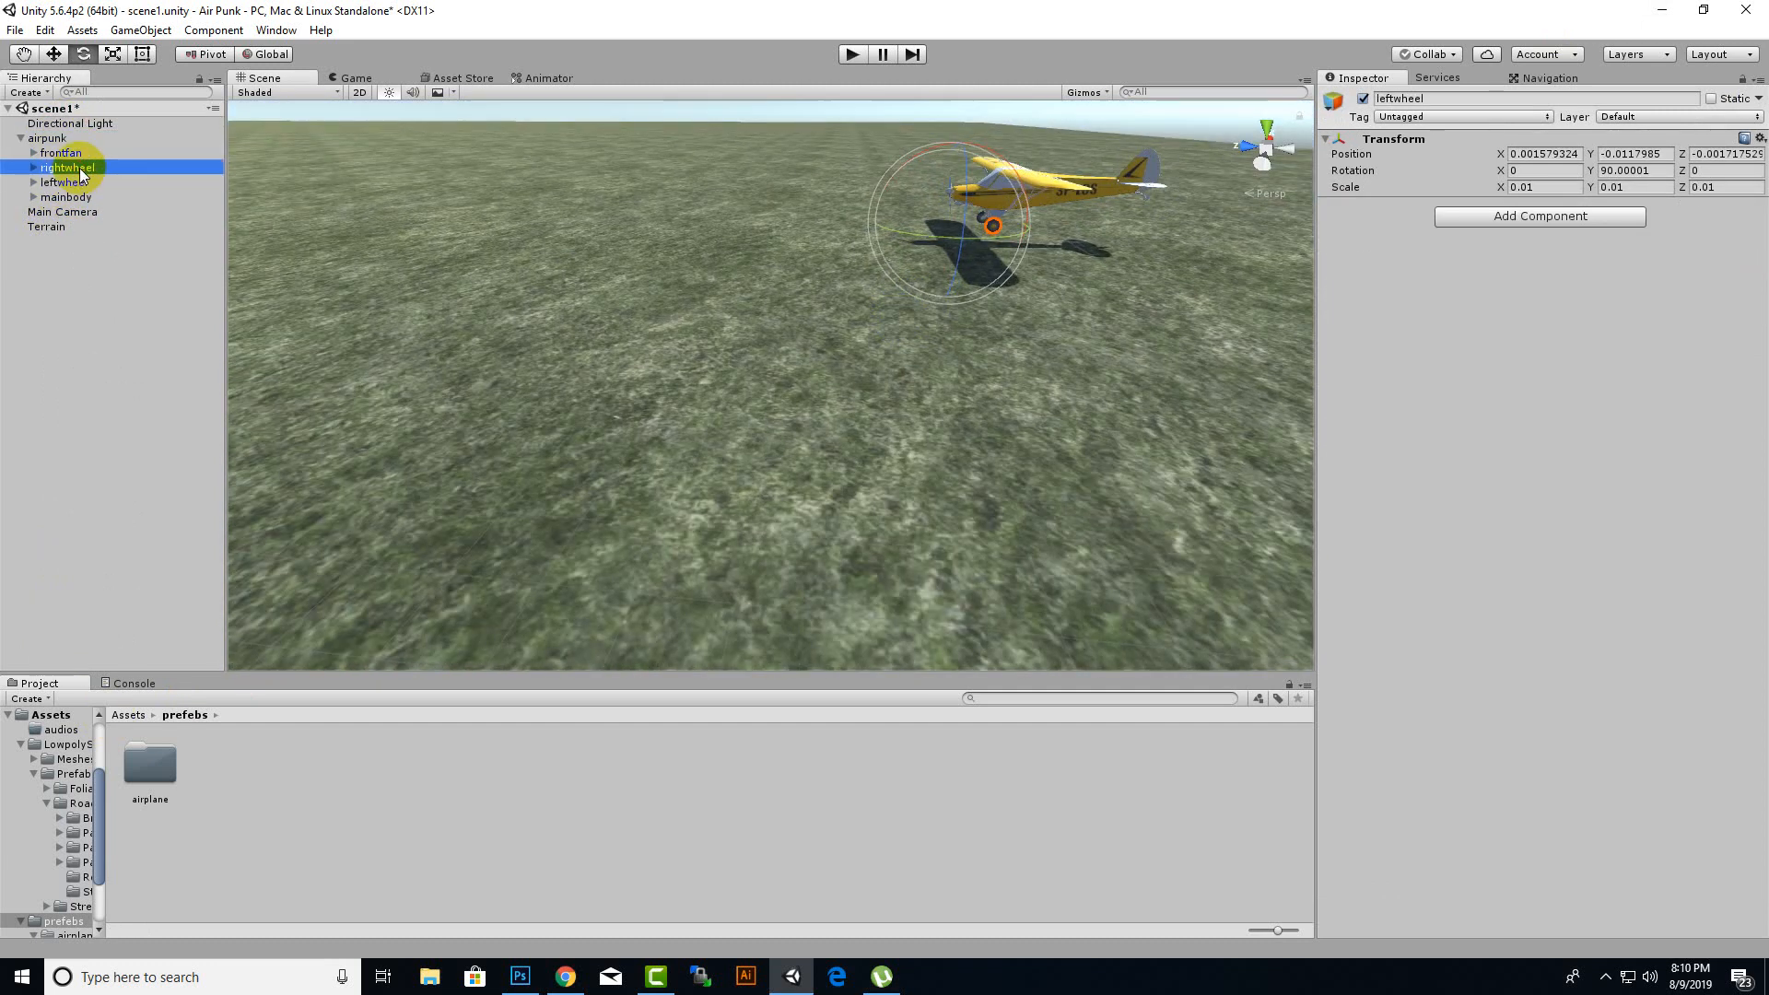
key(f)
alt+drag(782, 350, 941, 393)
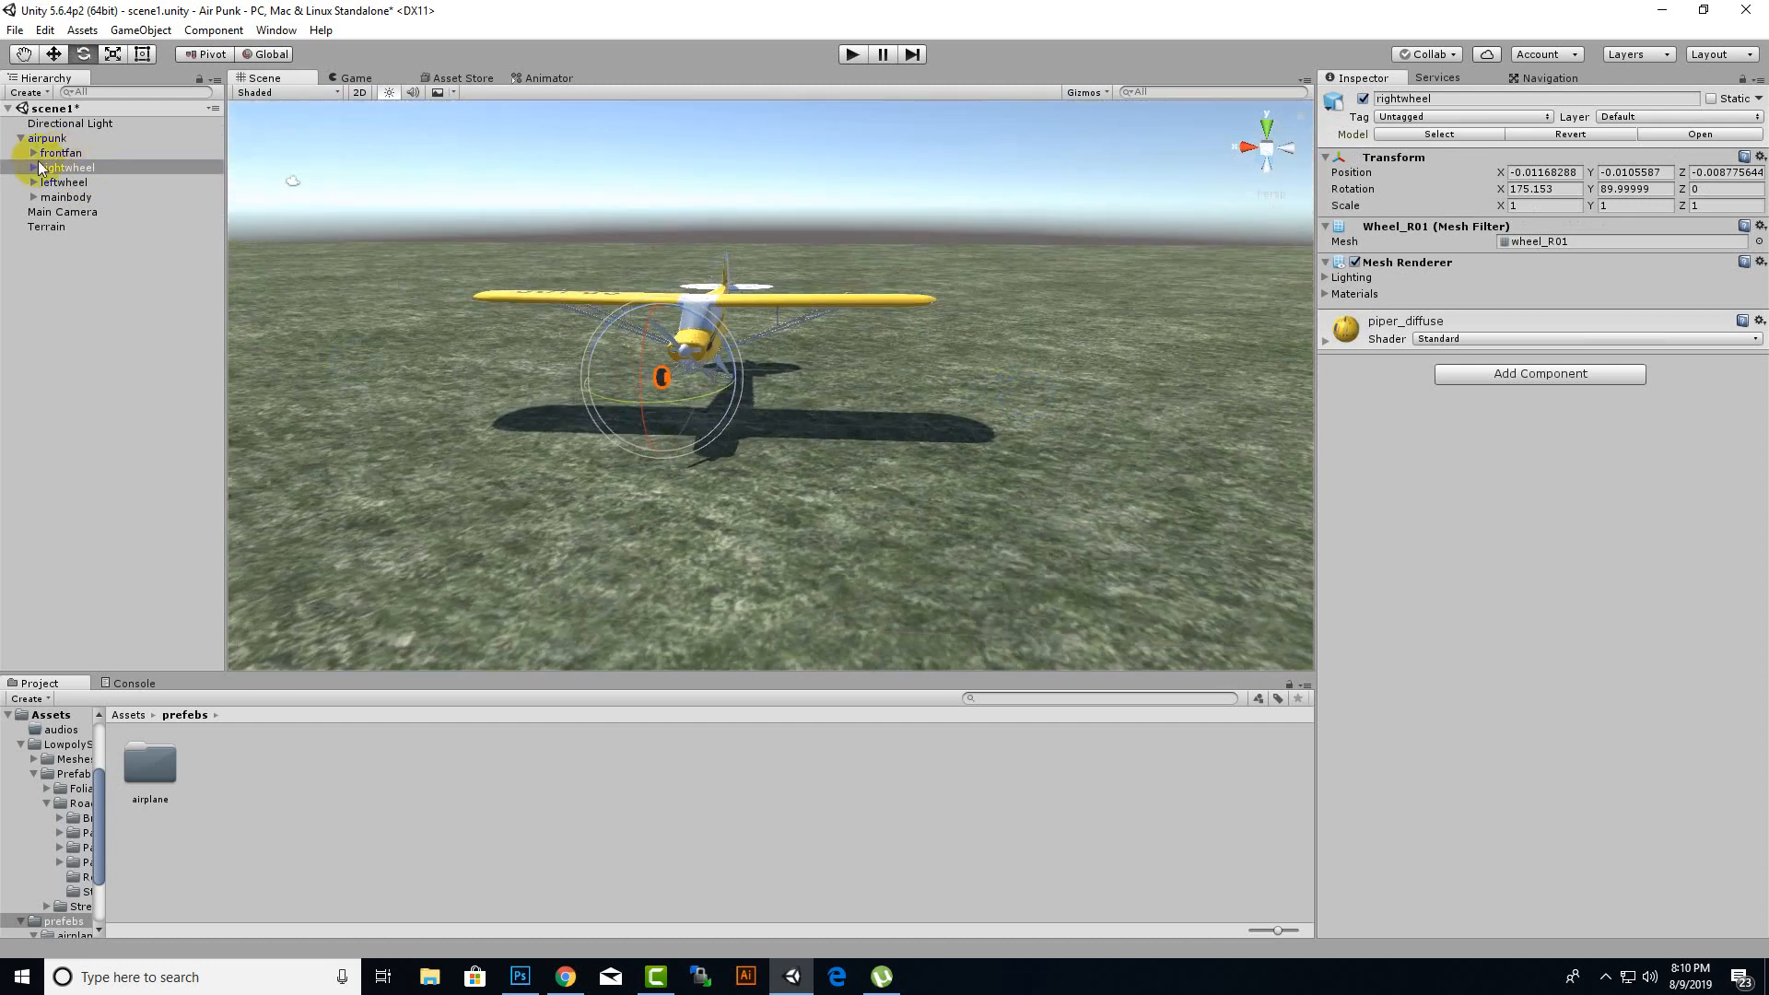
click(57, 153)
alt+drag(706, 389, 848, 401)
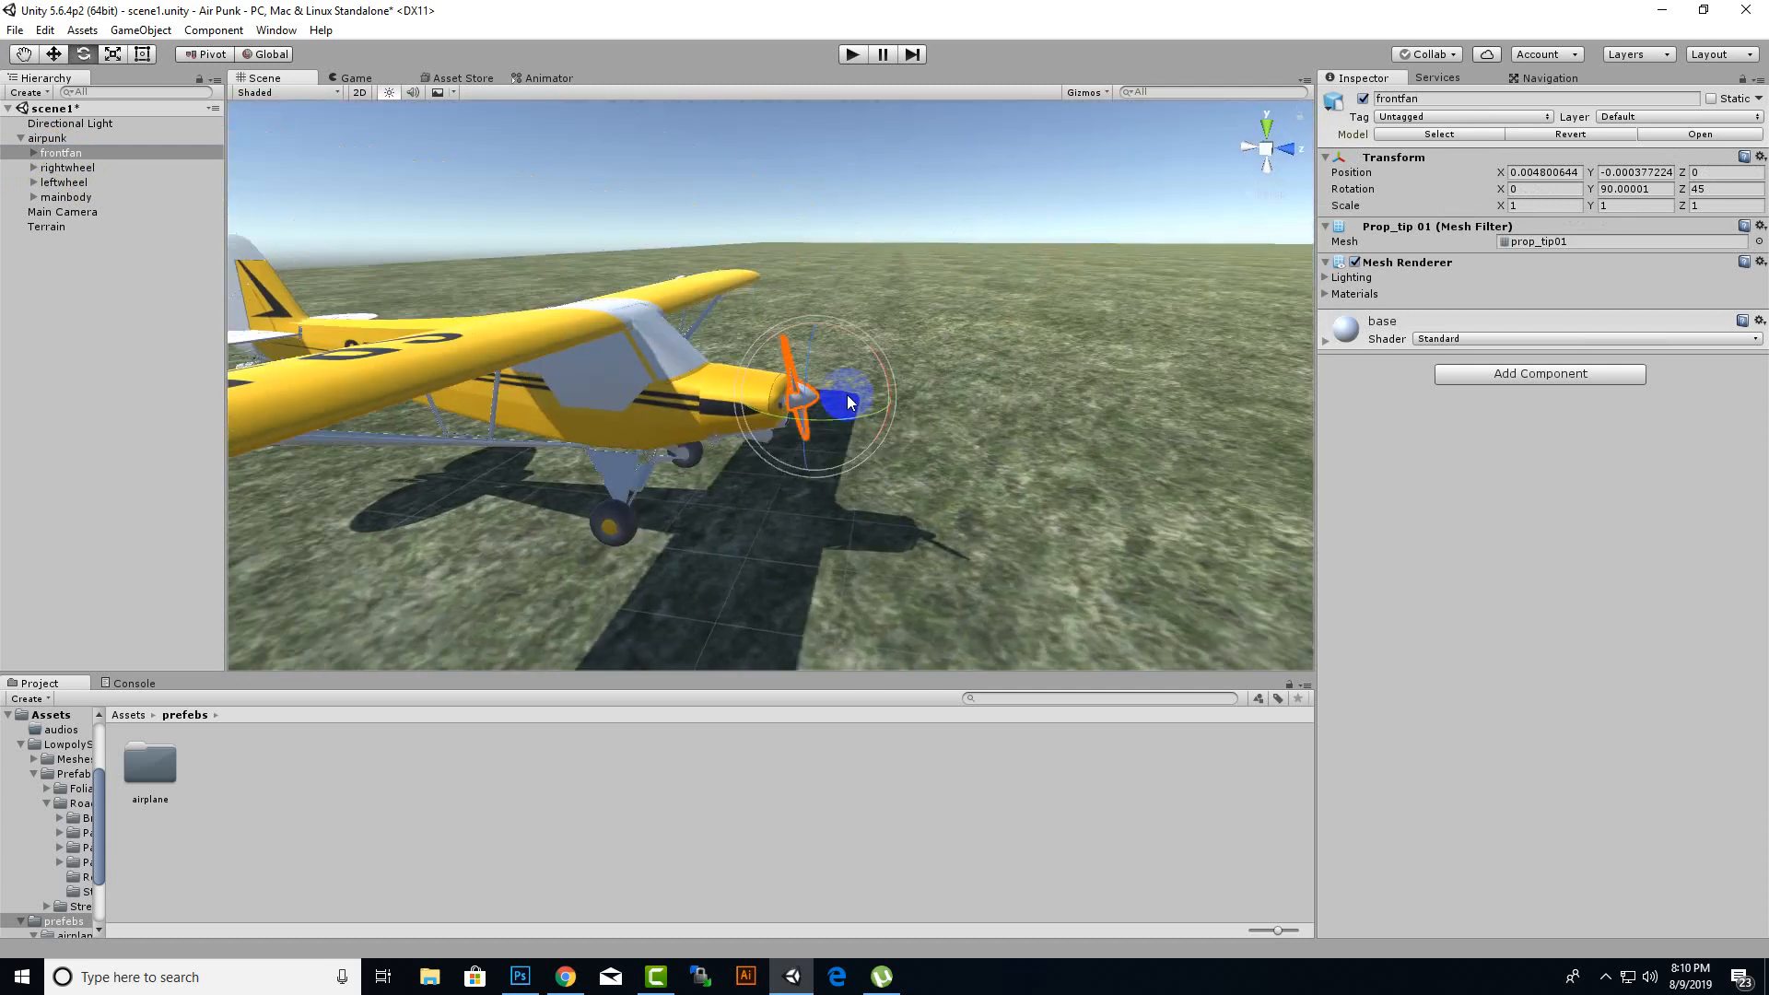
- Open the airplane prefab's textures folder and apply the piper_diffuse texture to the front landing gear and wing struts
double_click(147, 767)
double_click(241, 779)
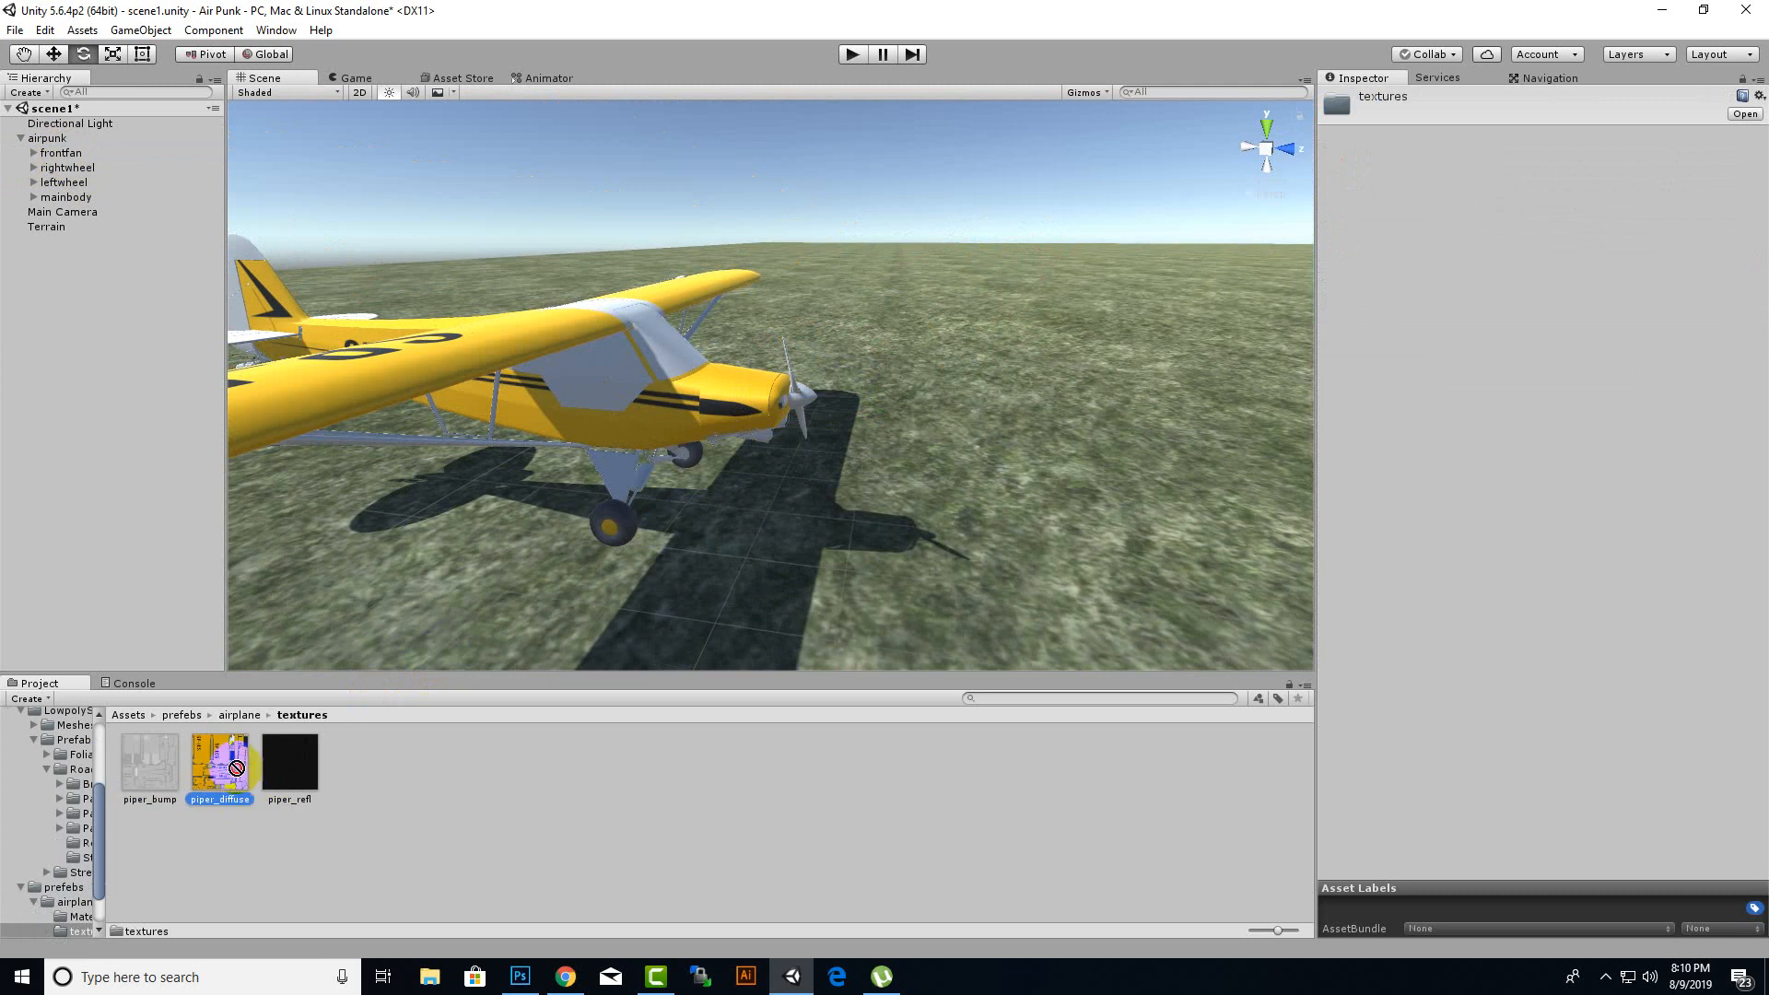
drag(236, 768, 637, 461)
scroll(612, 509, up, 3)
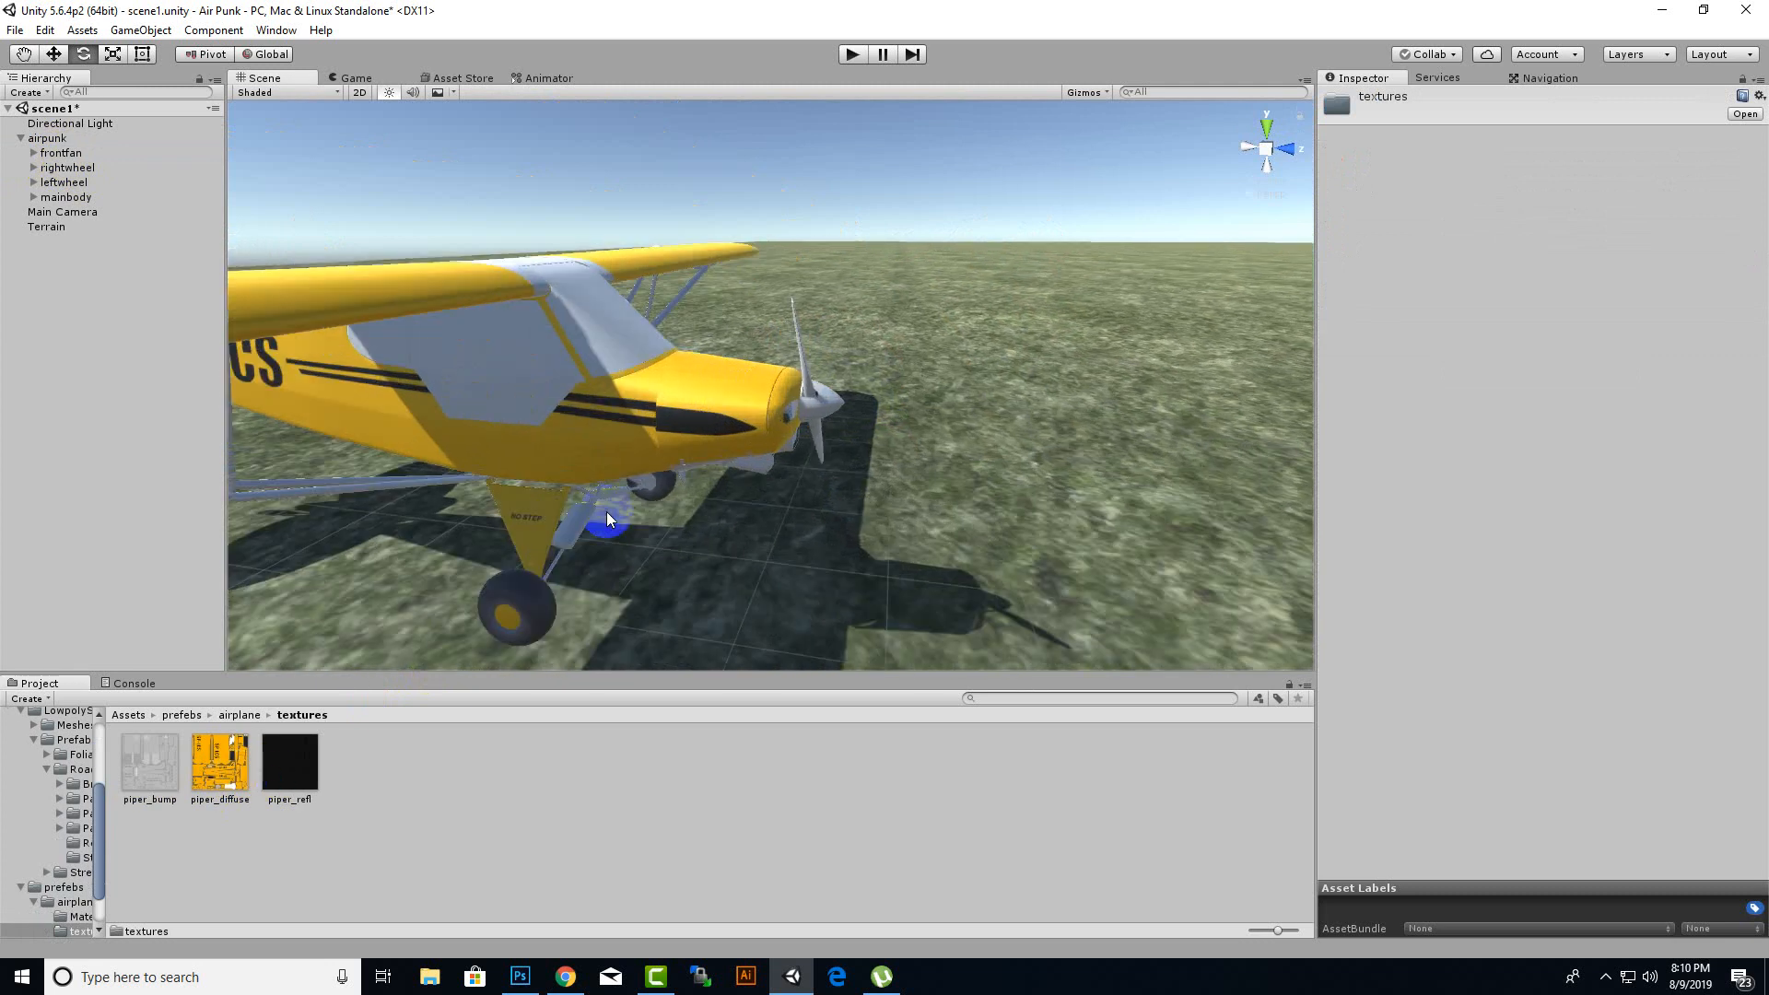
drag(221, 764, 381, 484)
drag(216, 772, 549, 568)
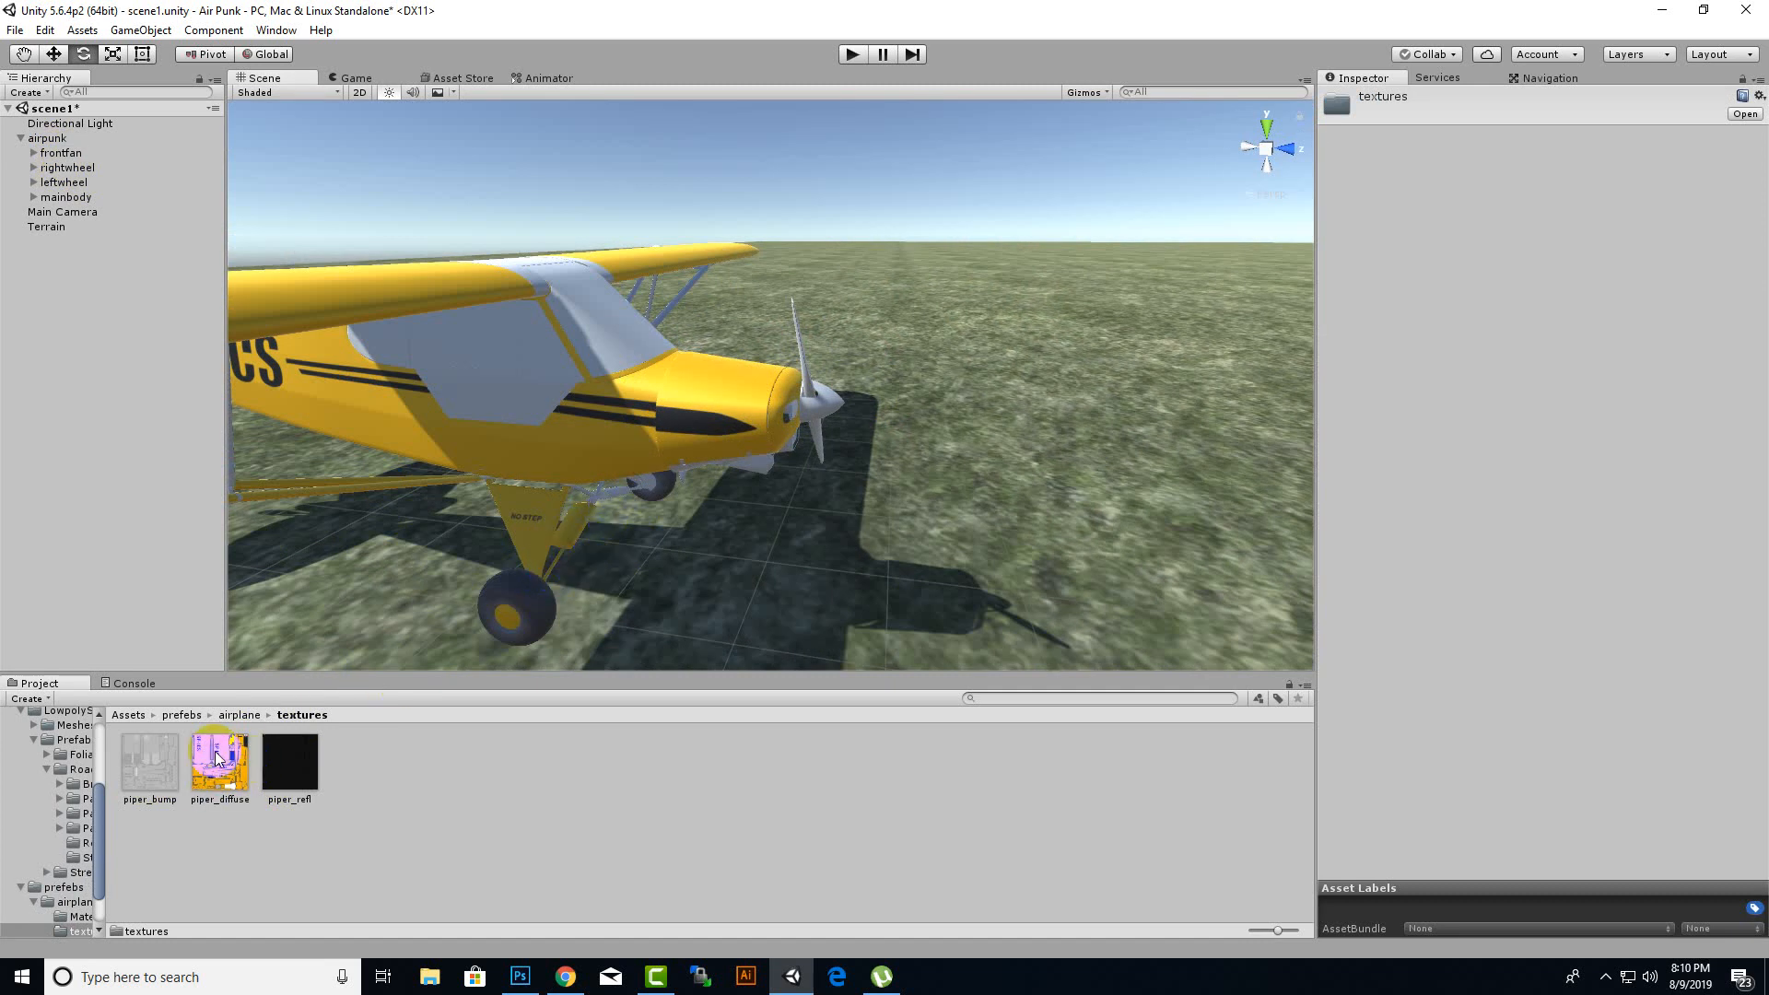
- Apply the piper_diffuse texture to the flaps and ailerons along the trailing edges of both wings
scroll(610, 535, down, 6)
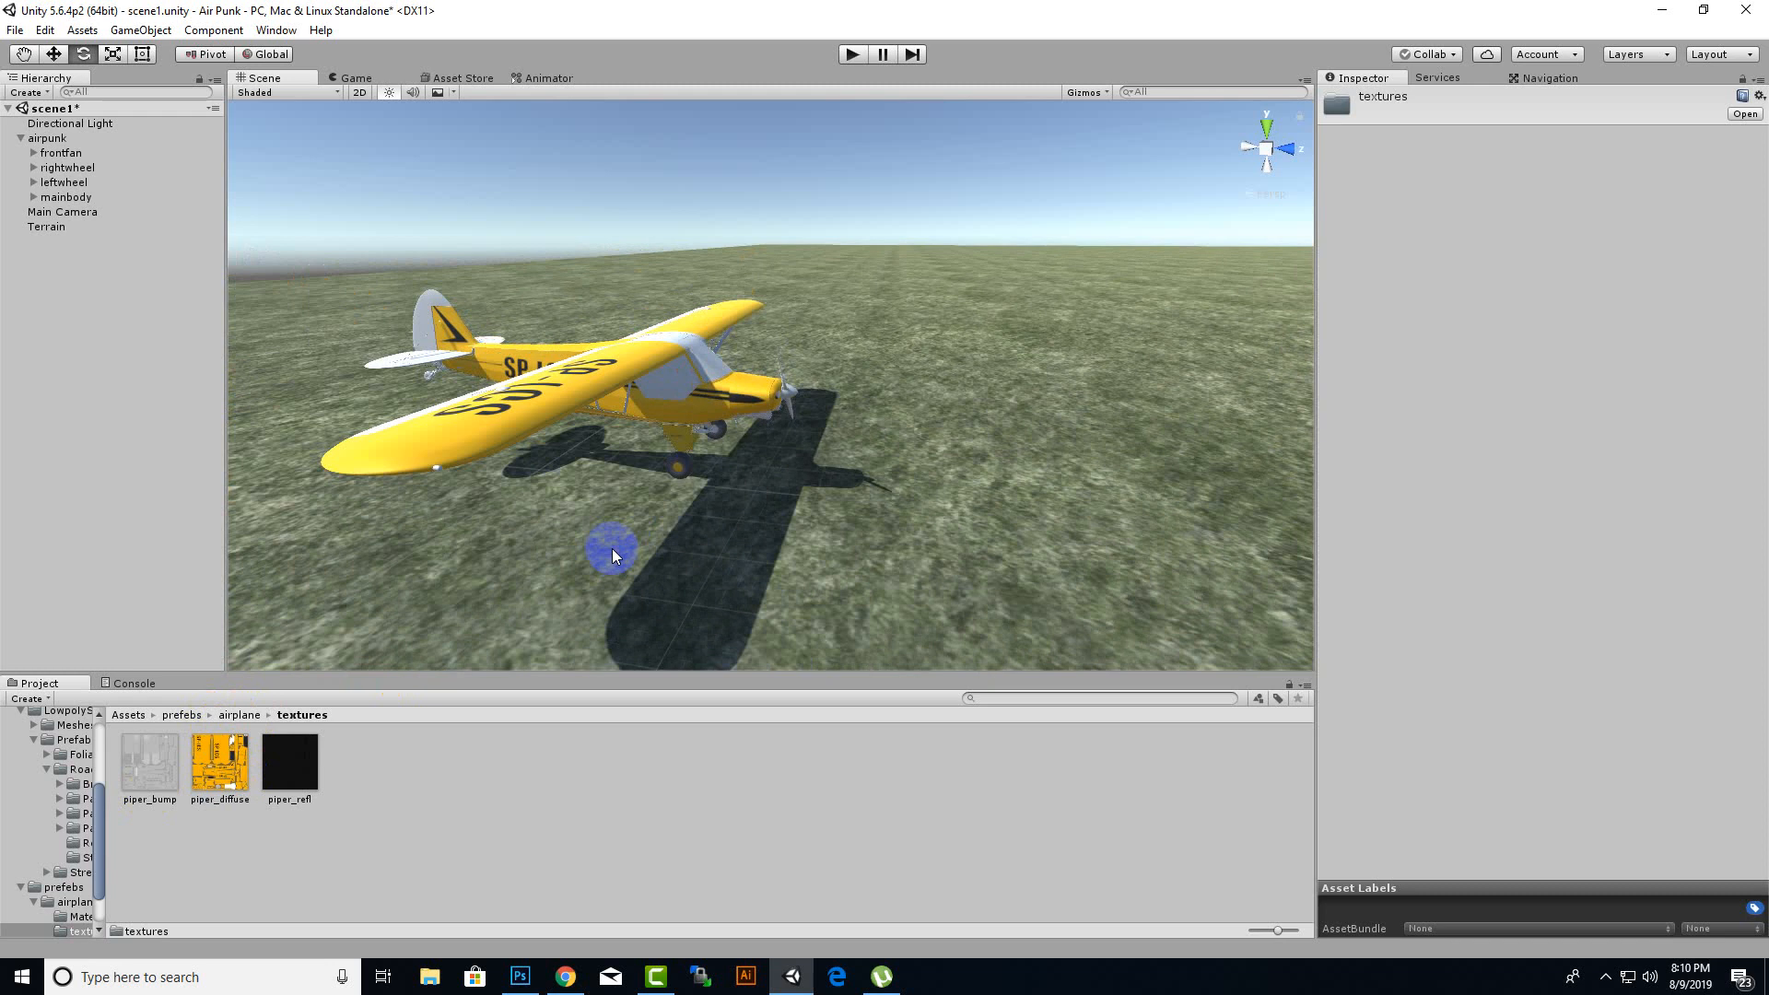
alt+drag(612, 549, 921, 479)
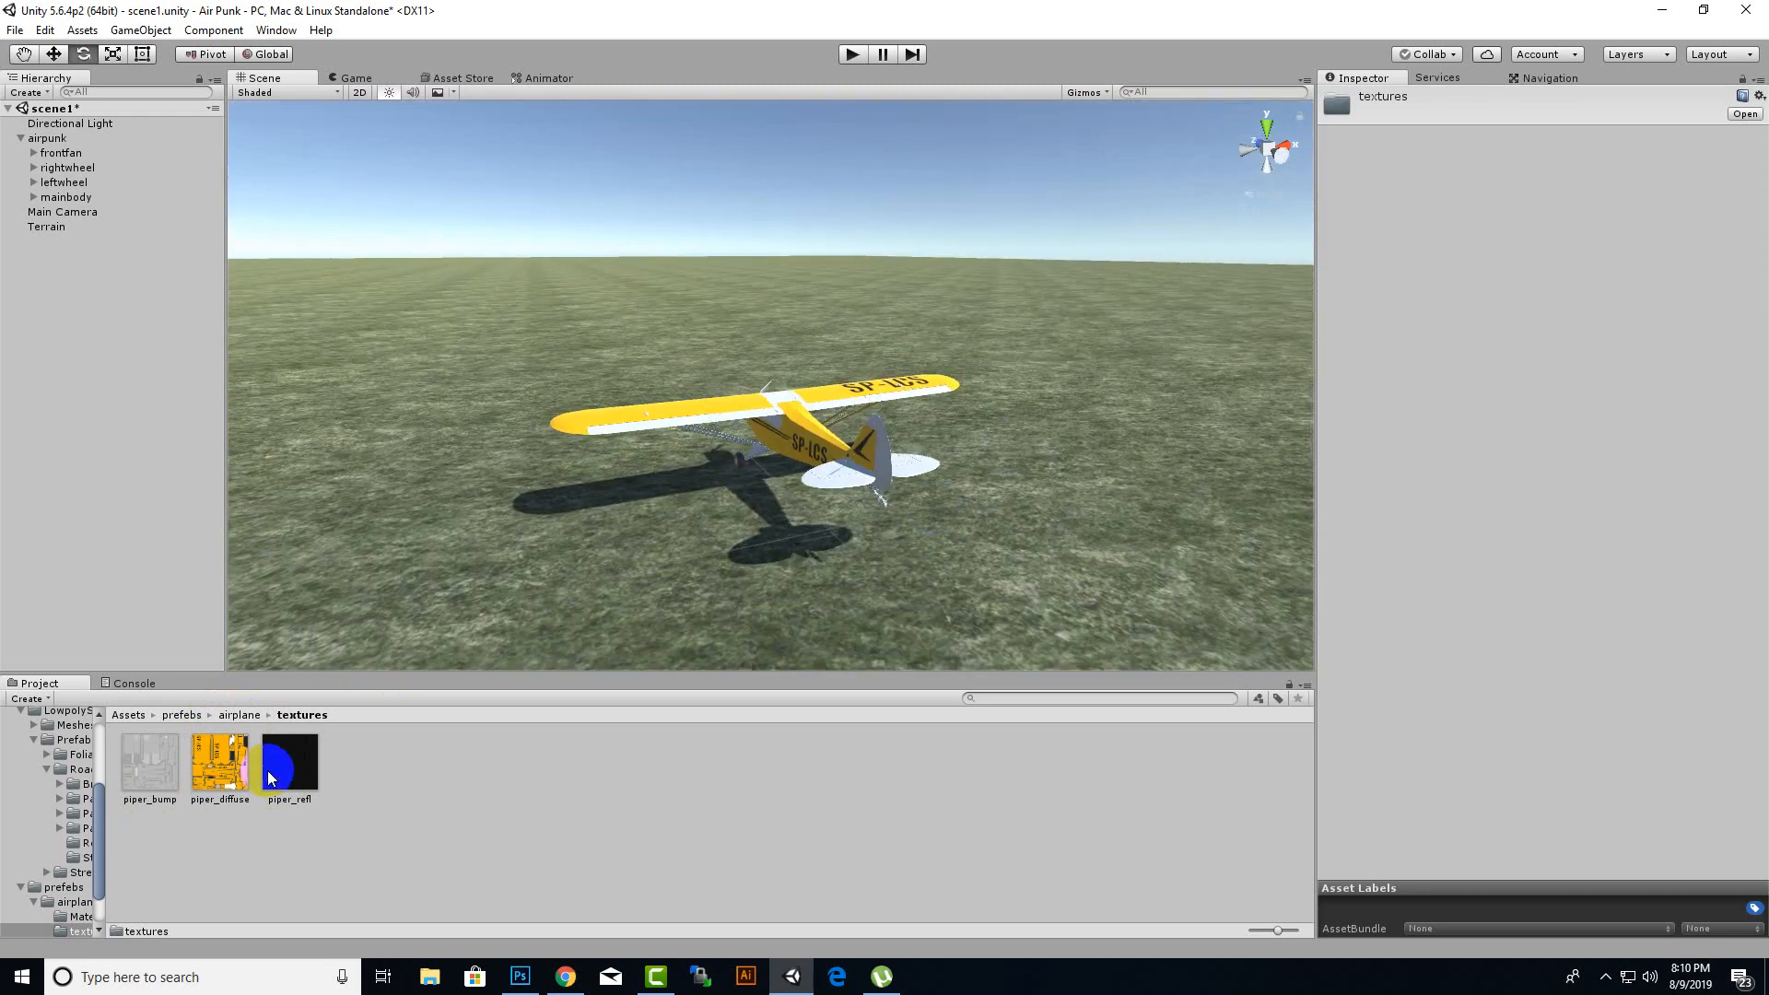
drag(270, 779, 777, 456)
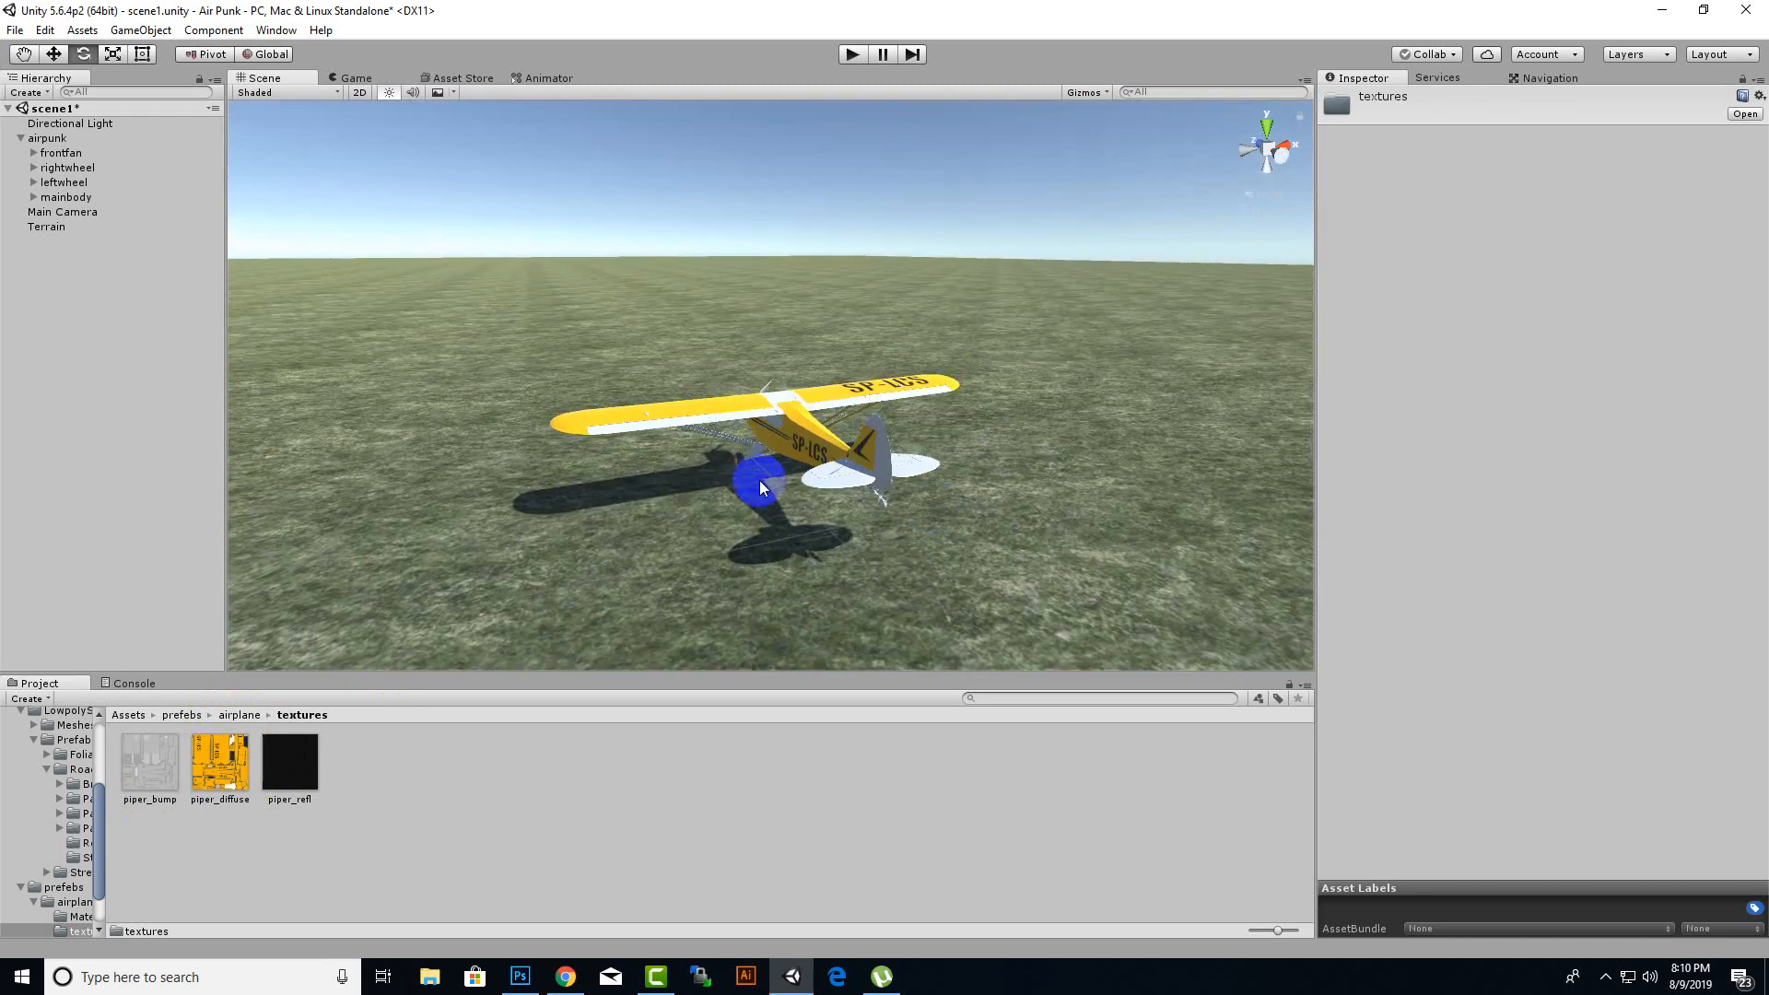
scroll(792, 466, up, 6)
drag(231, 781, 754, 515)
drag(200, 766, 785, 448)
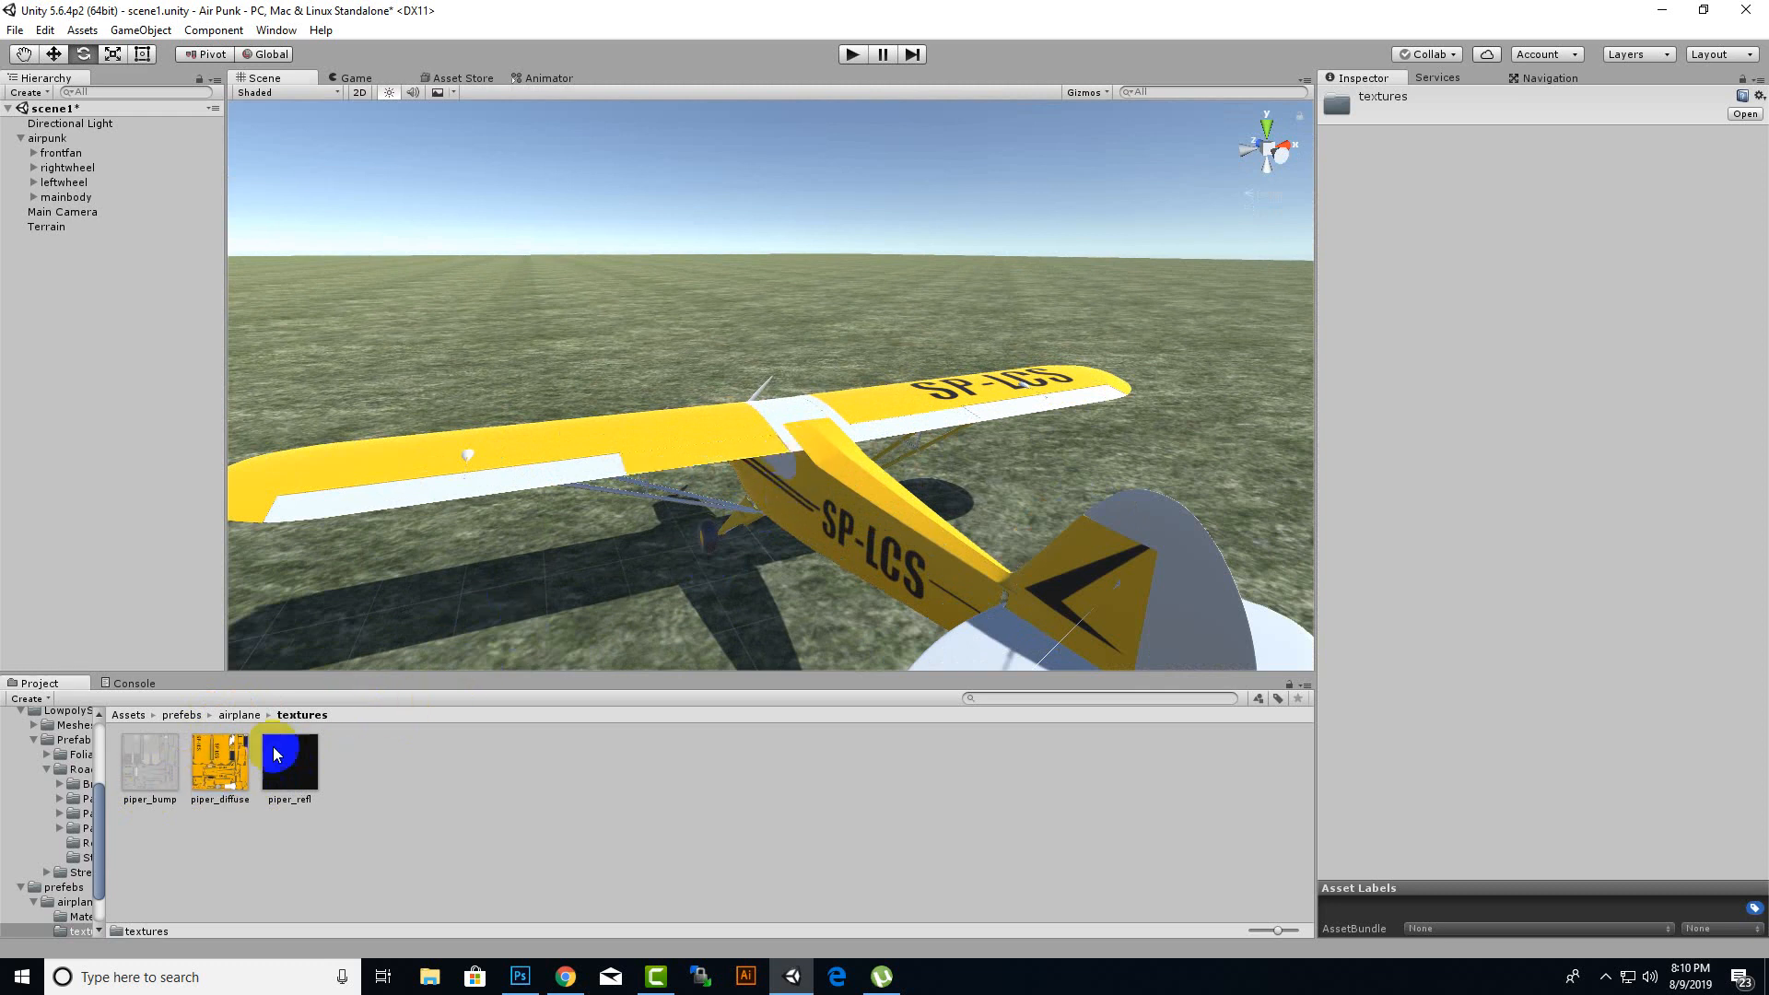
drag(222, 777, 591, 462)
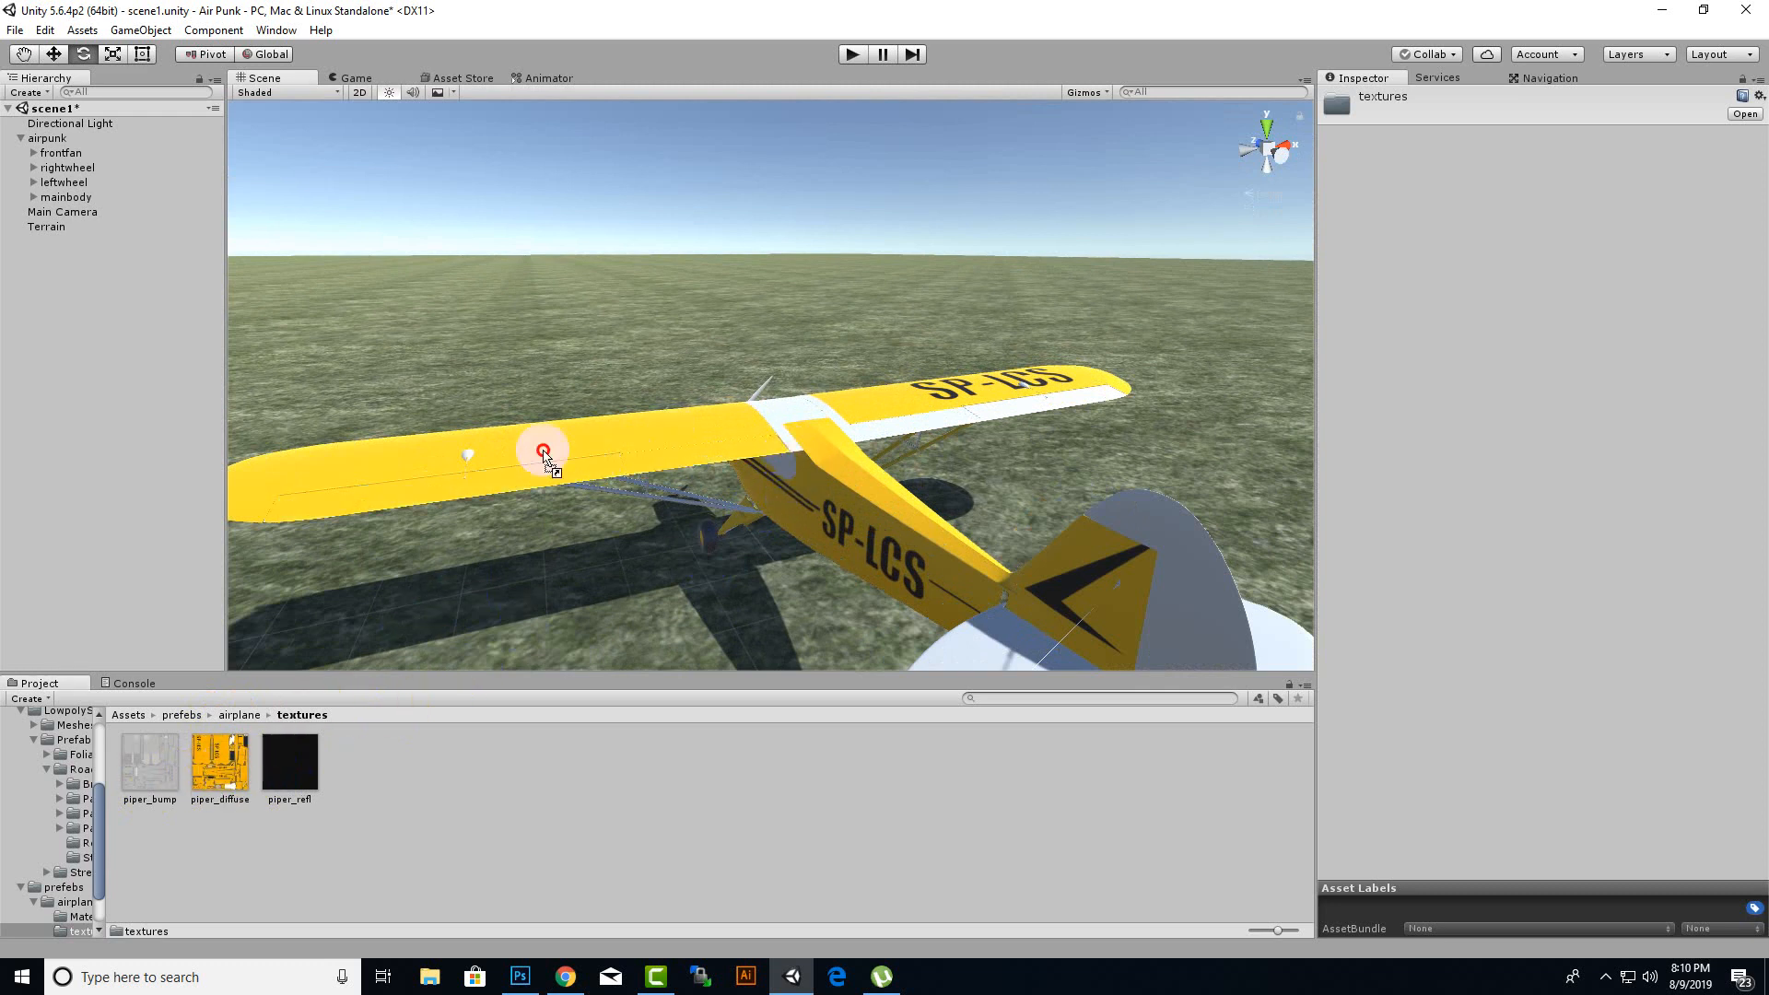
drag(221, 763, 1244, 378)
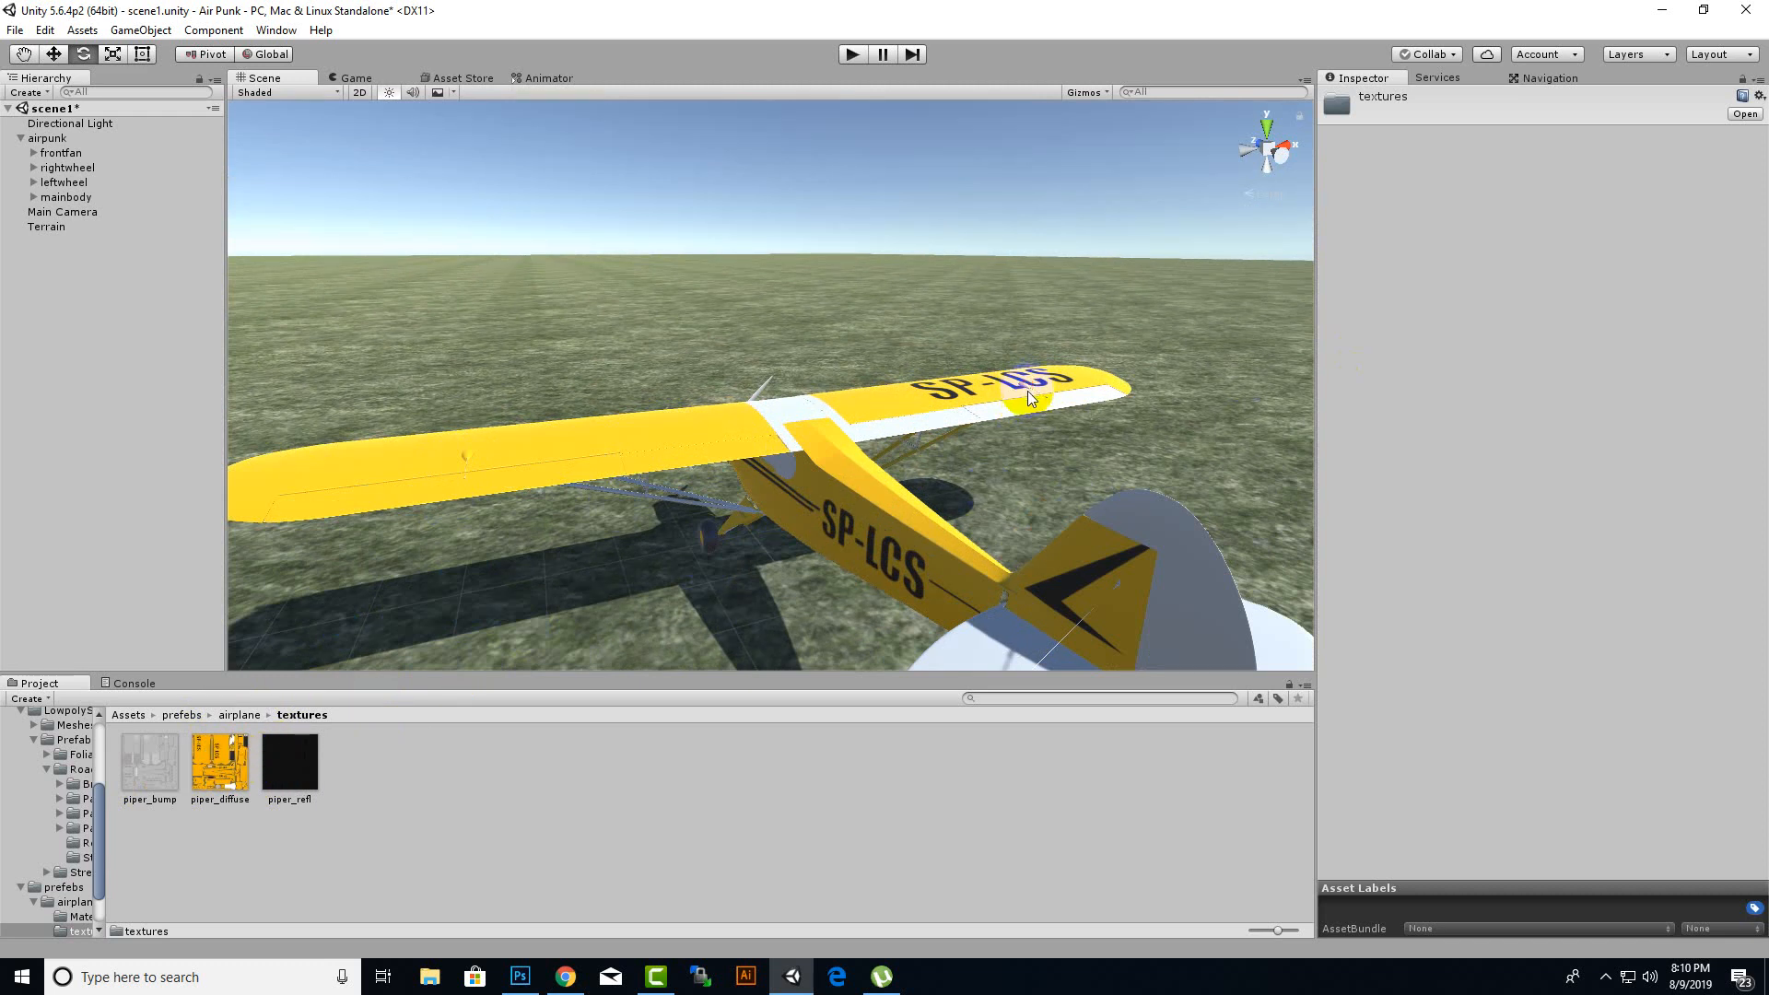
drag(221, 763, 922, 429)
drag(226, 768, 1201, 395)
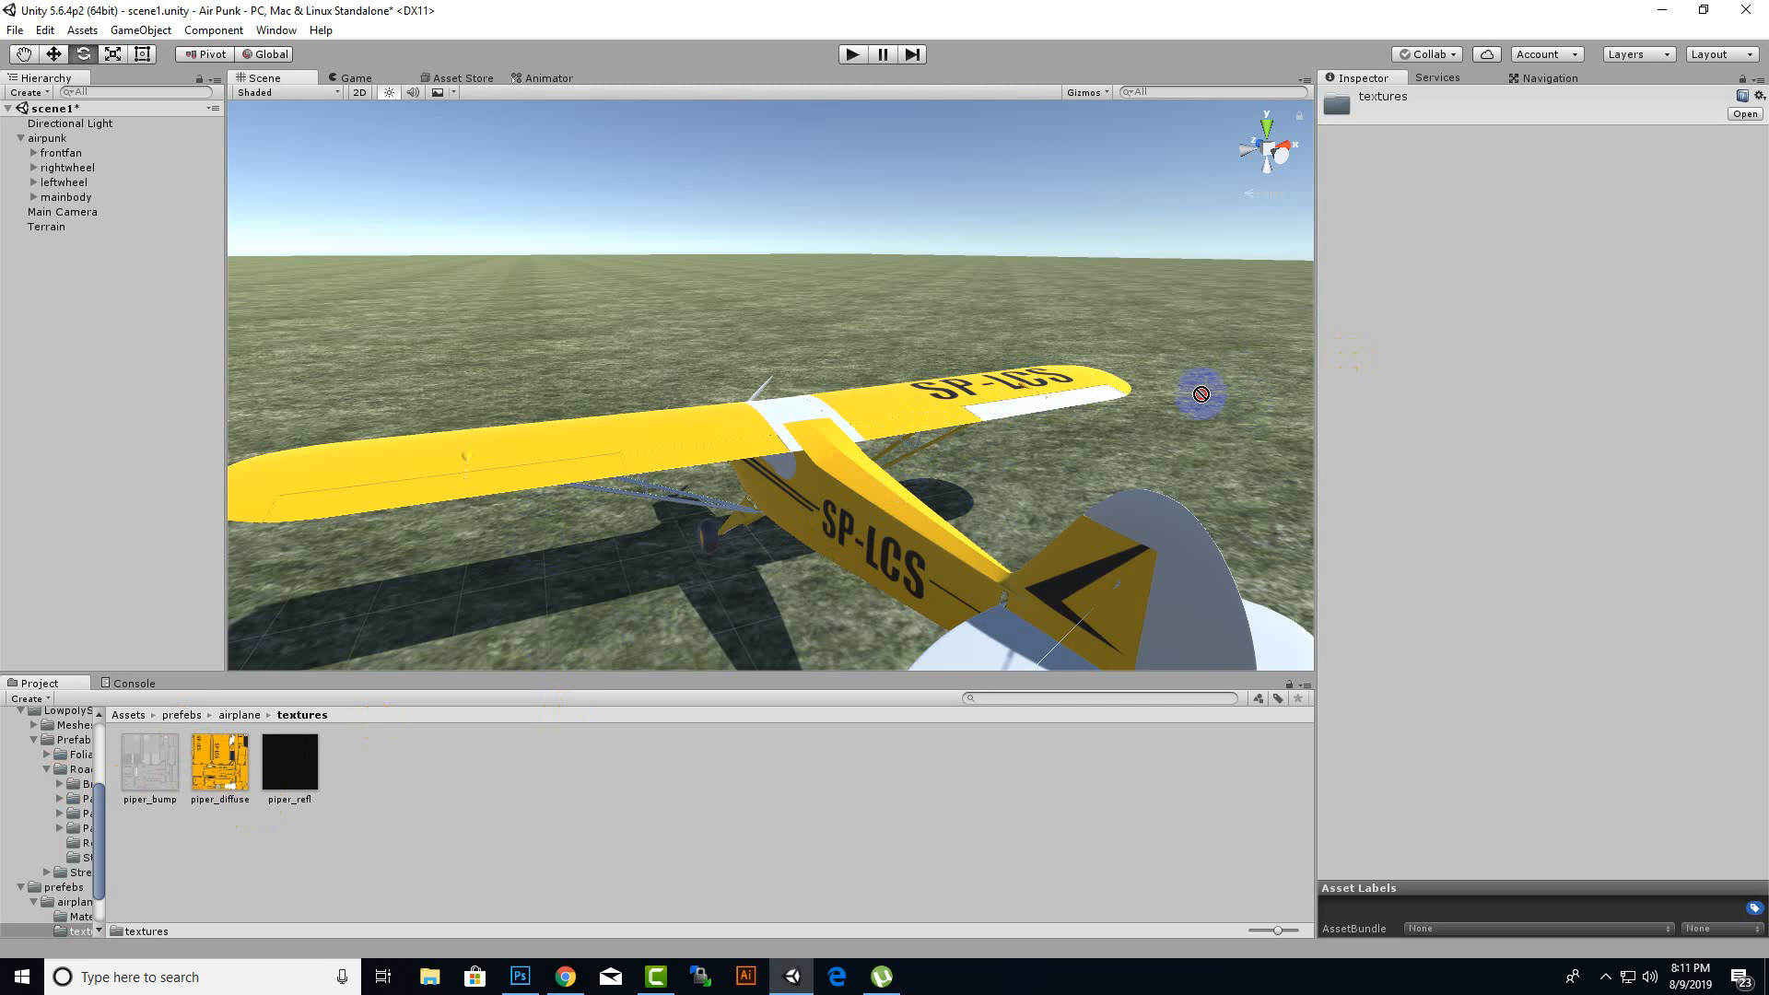
- Apply the piper_diffuse texture to the airplane's vertical tail fin, rudder and horizontal stabilizers
drag(314, 761, 319, 756)
drag(219, 761, 1186, 601)
middle_drag(1186, 601, 1125, 511)
drag(206, 763, 872, 523)
drag(262, 754, 917, 455)
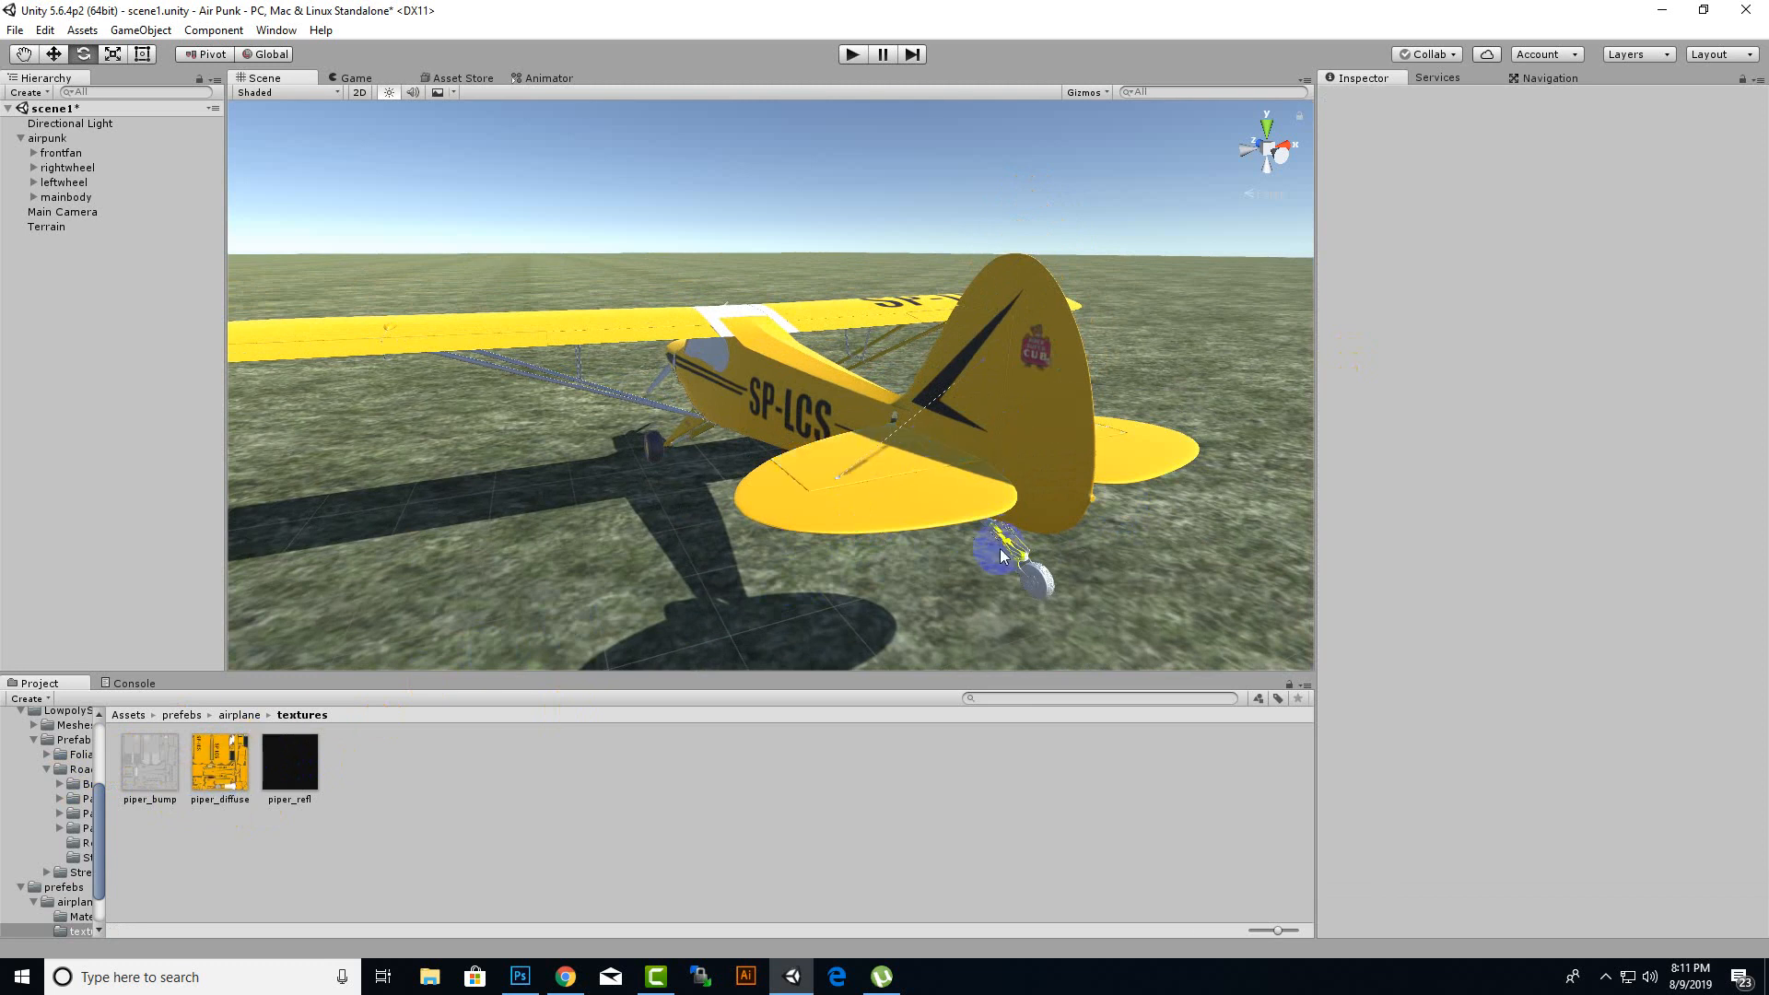
- Apply the piper_diffuse texture to the tail wheel and its mounting parts under the fuselage
alt+drag(987, 553, 948, 571)
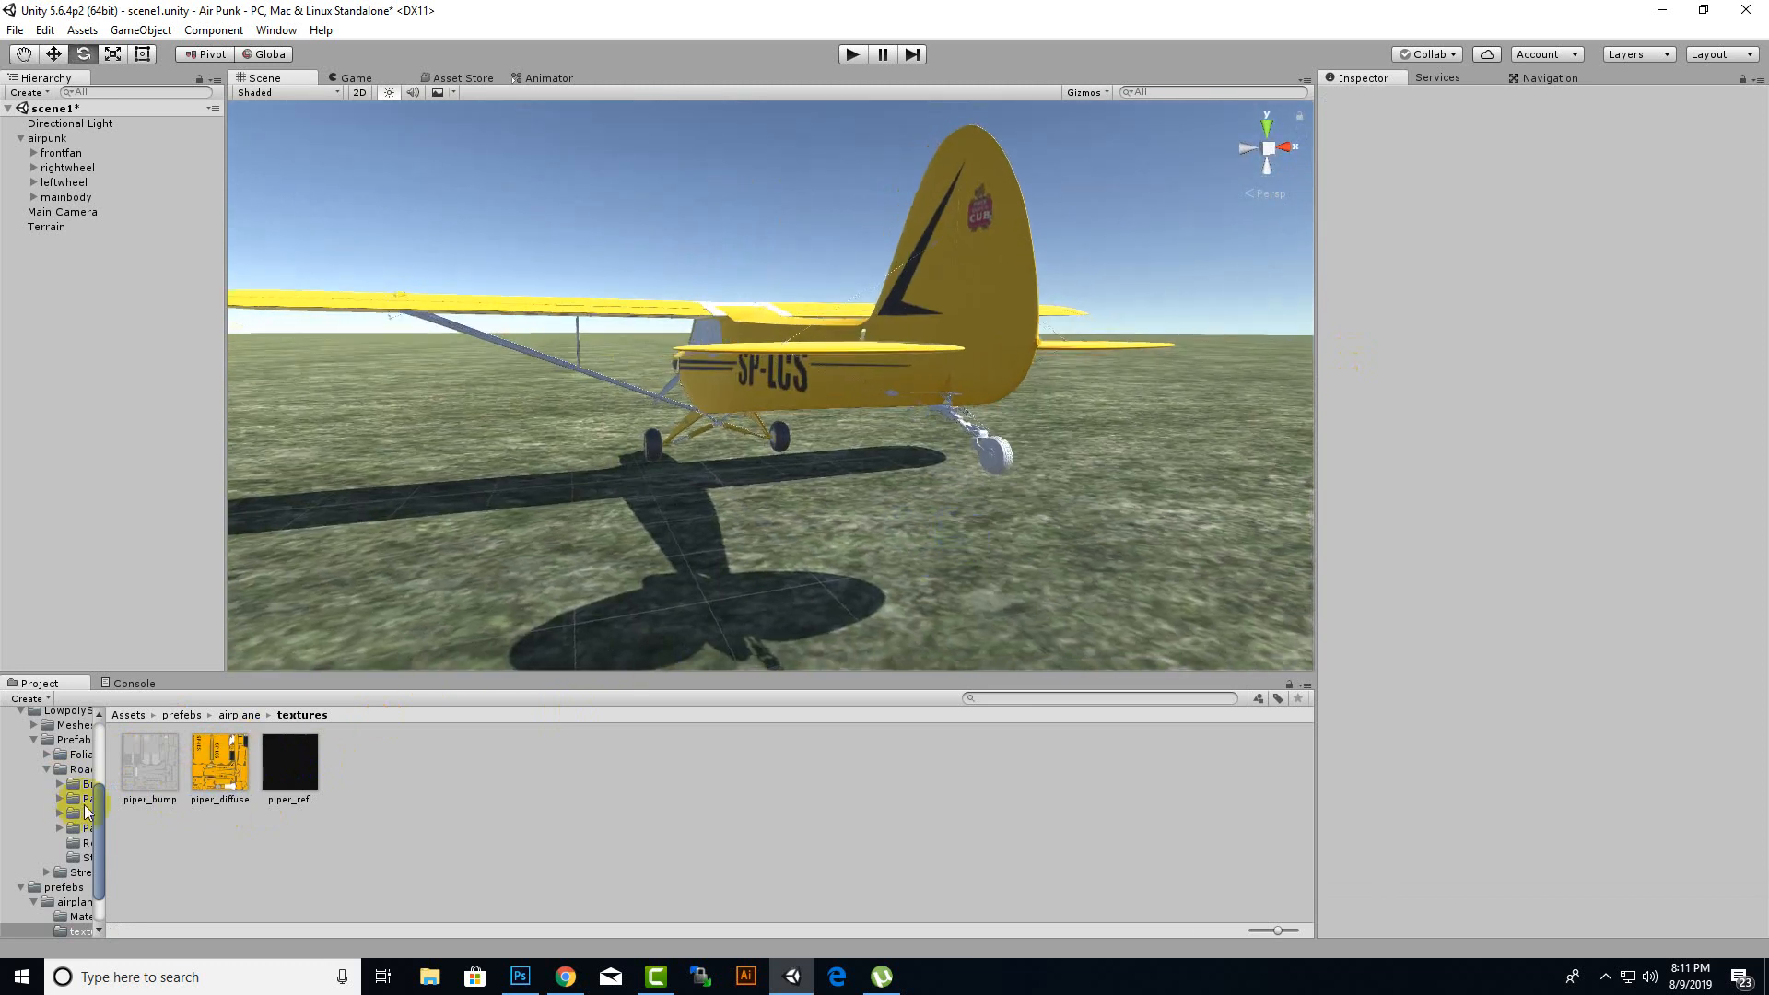
drag(219, 762, 1007, 458)
scroll(1106, 391, up, 5)
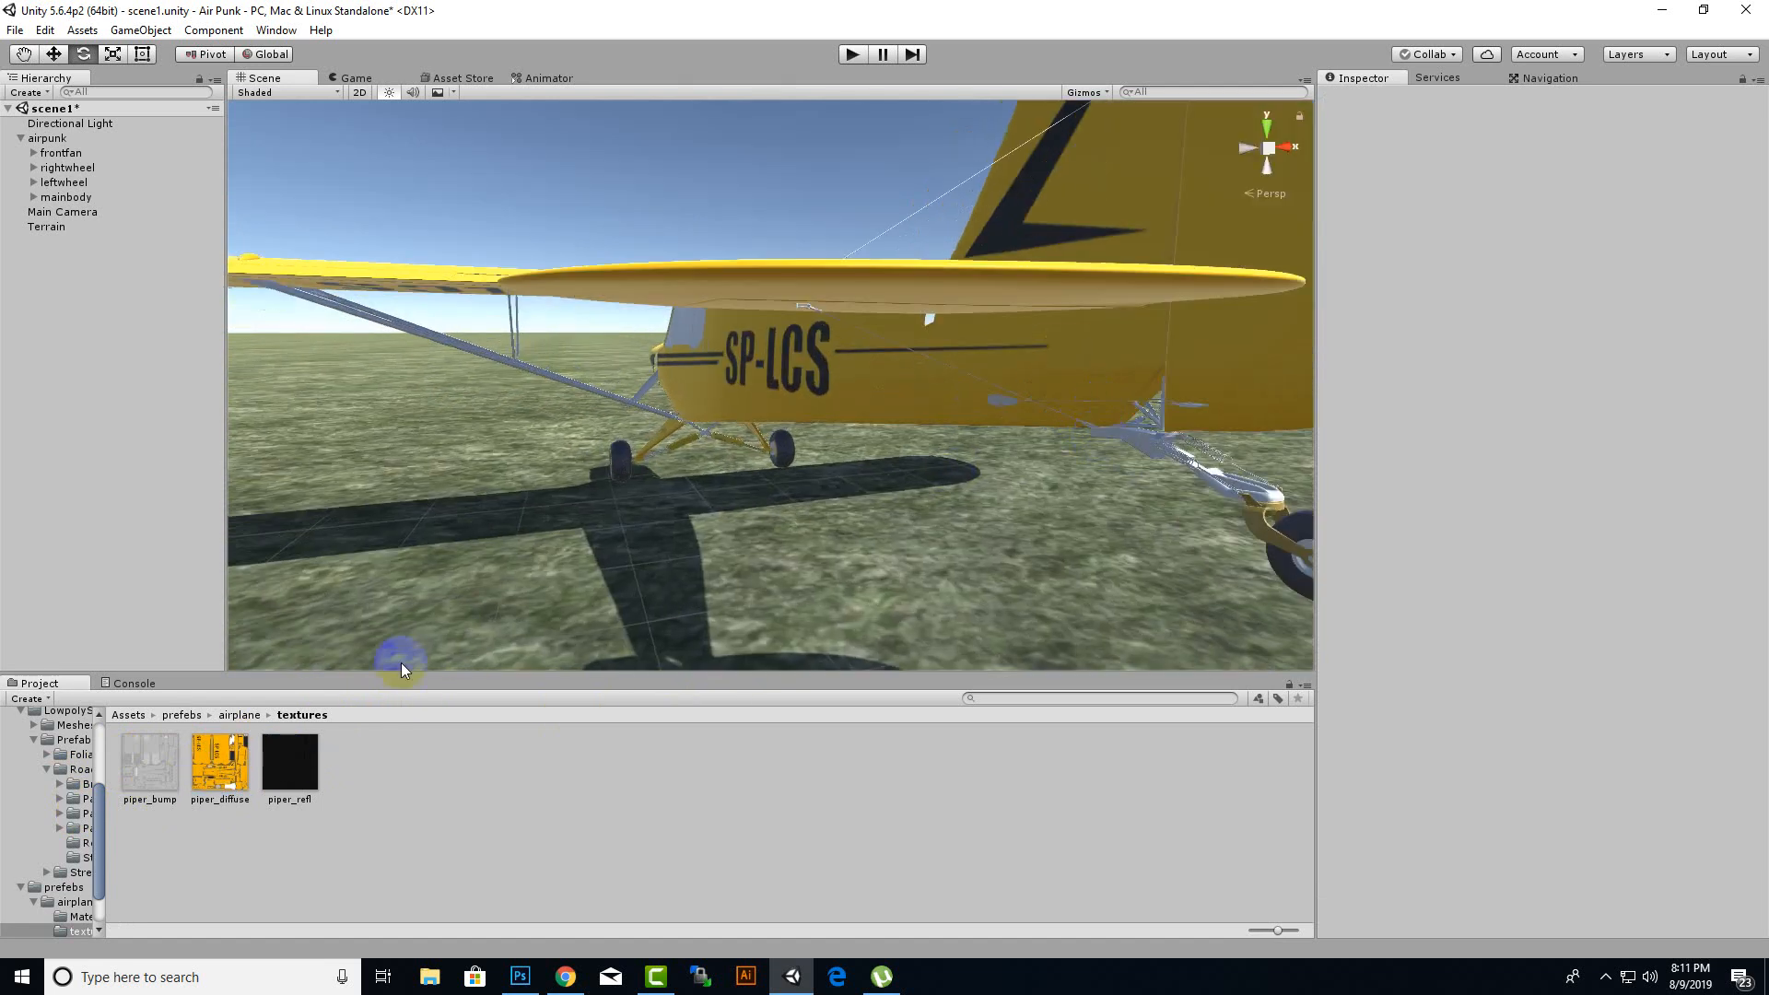
drag(219, 761, 1134, 449)
drag(221, 762, 998, 412)
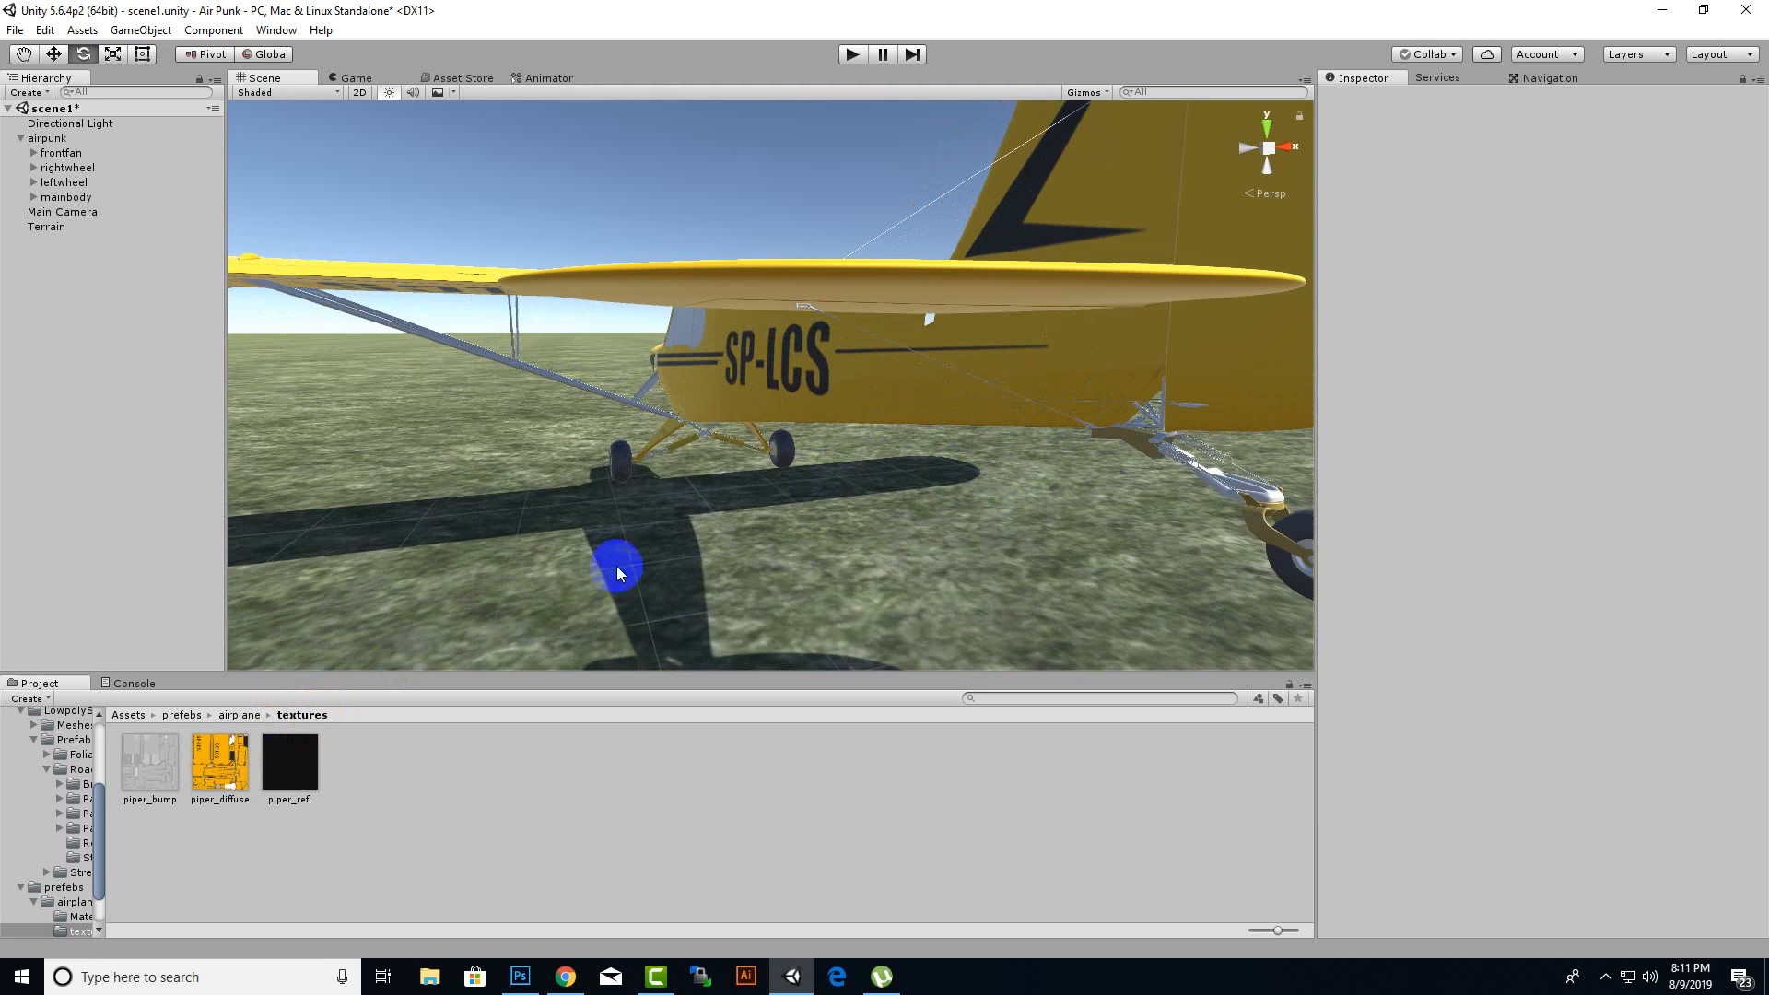
drag(155, 821, 852, 639)
- Apply the piper_diffuse texture at the front of the airplane near the nose, and check the plane from the side
scroll(1146, 525, down, 5)
alt+drag(1146, 525, 71, 478)
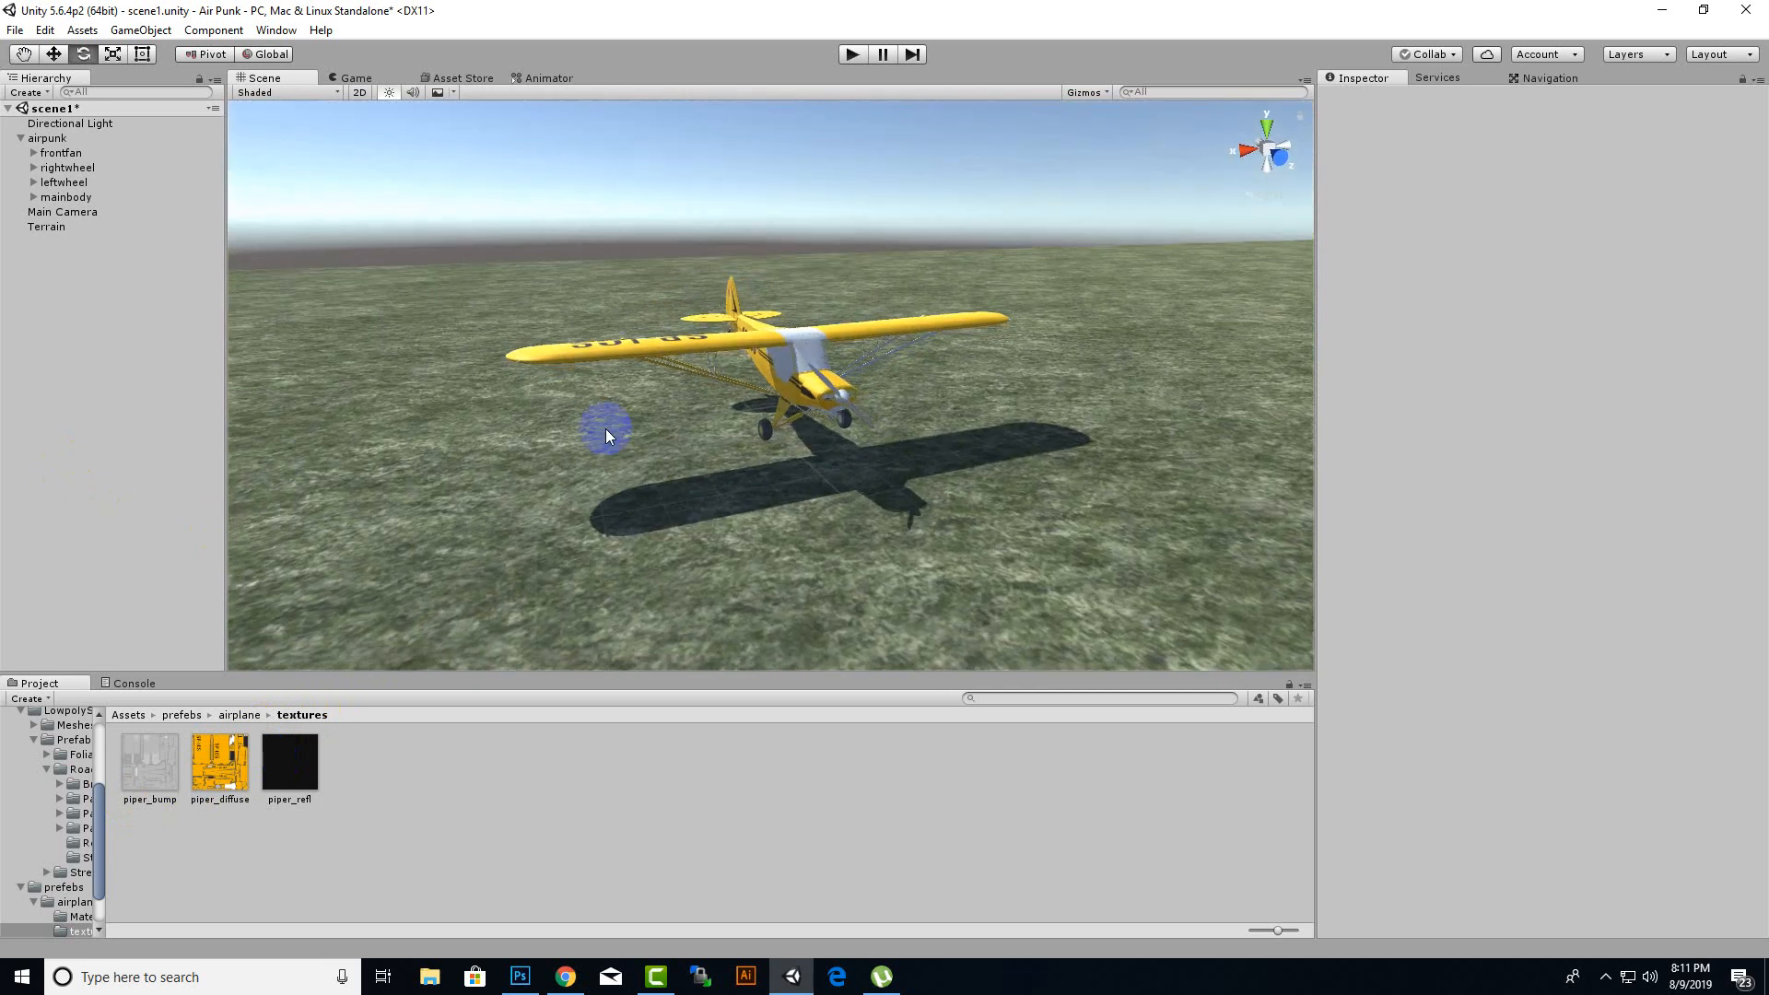
drag(212, 758, 814, 438)
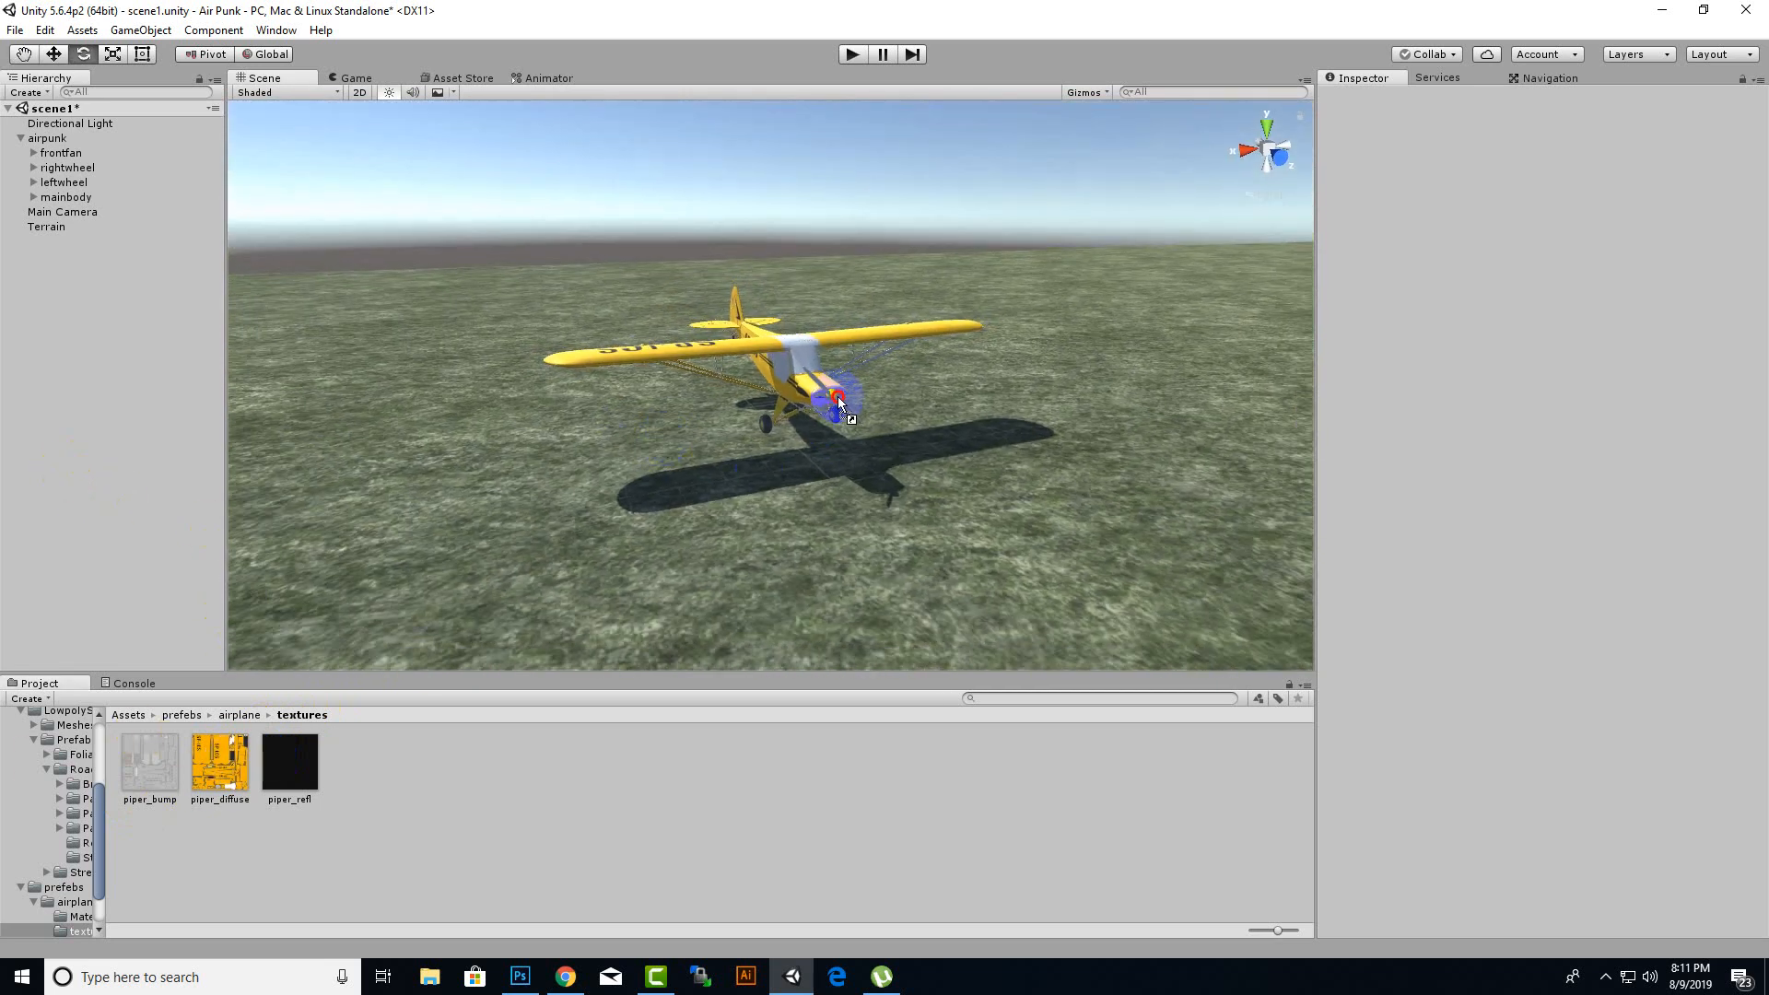
scroll(727, 500, down, 2)
alt+drag(599, 489, 945, 479)
- Open the Streets folder inside the LowpolyStreetPack road prefabs
click(129, 715)
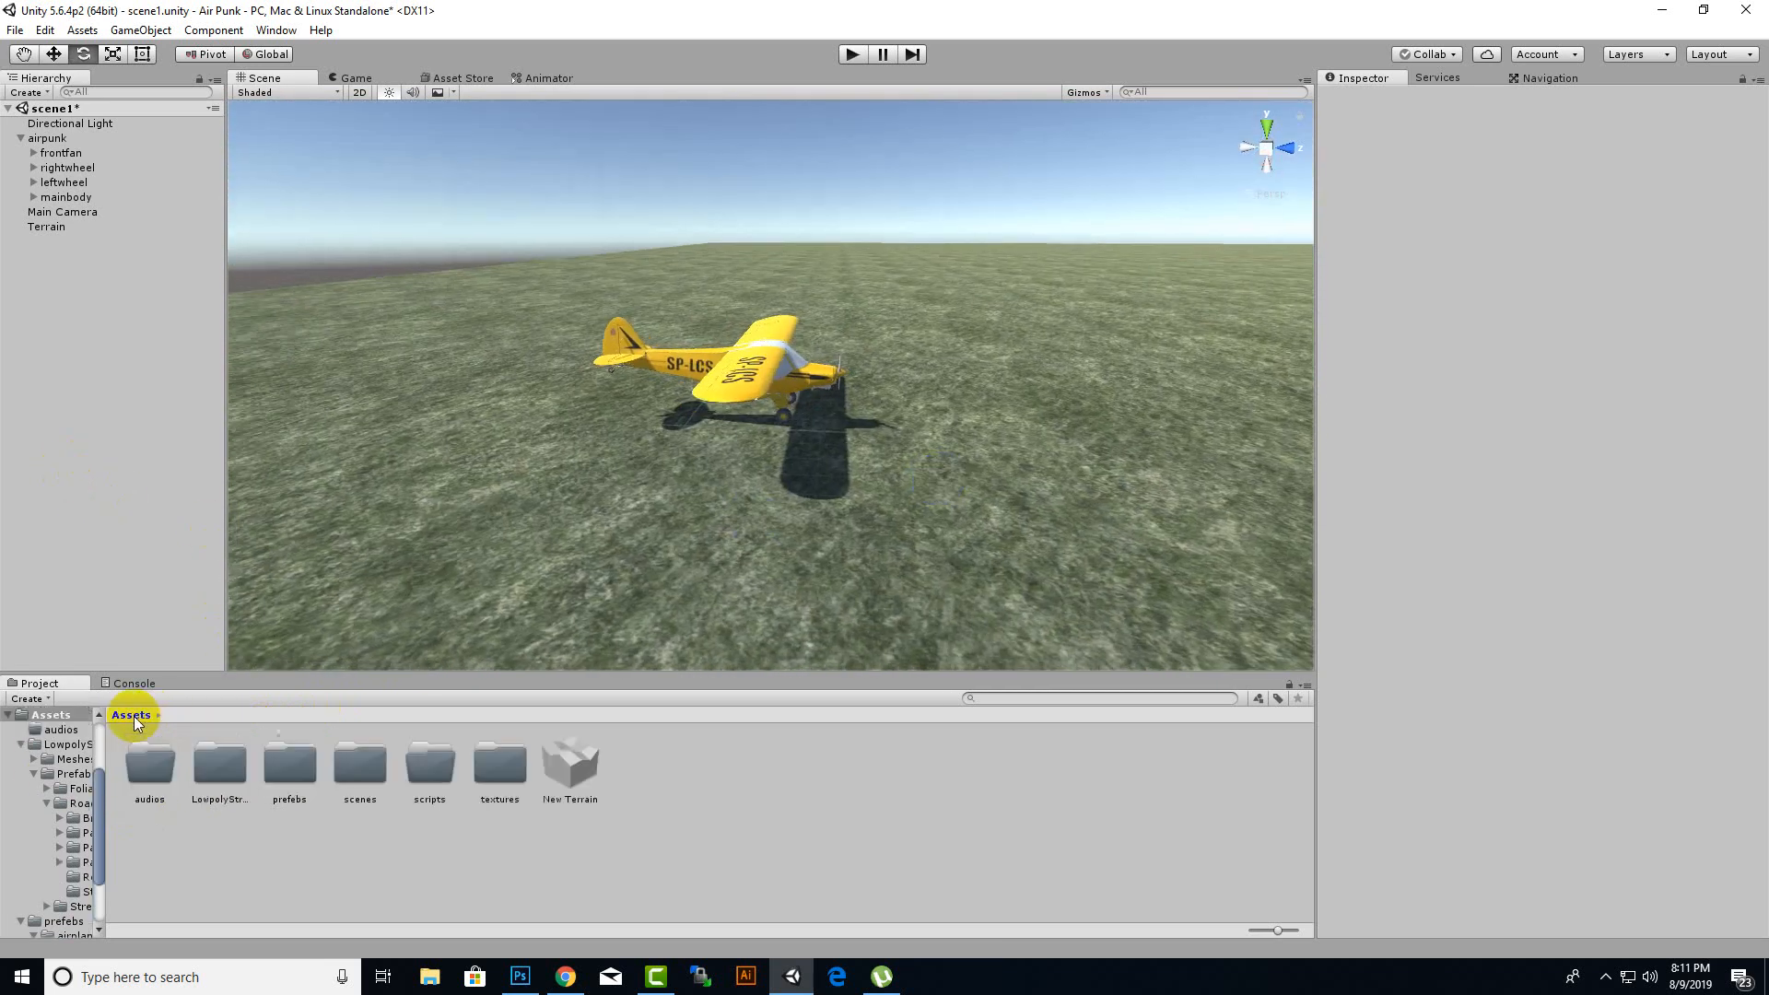
double_click(243, 777)
double_click(236, 776)
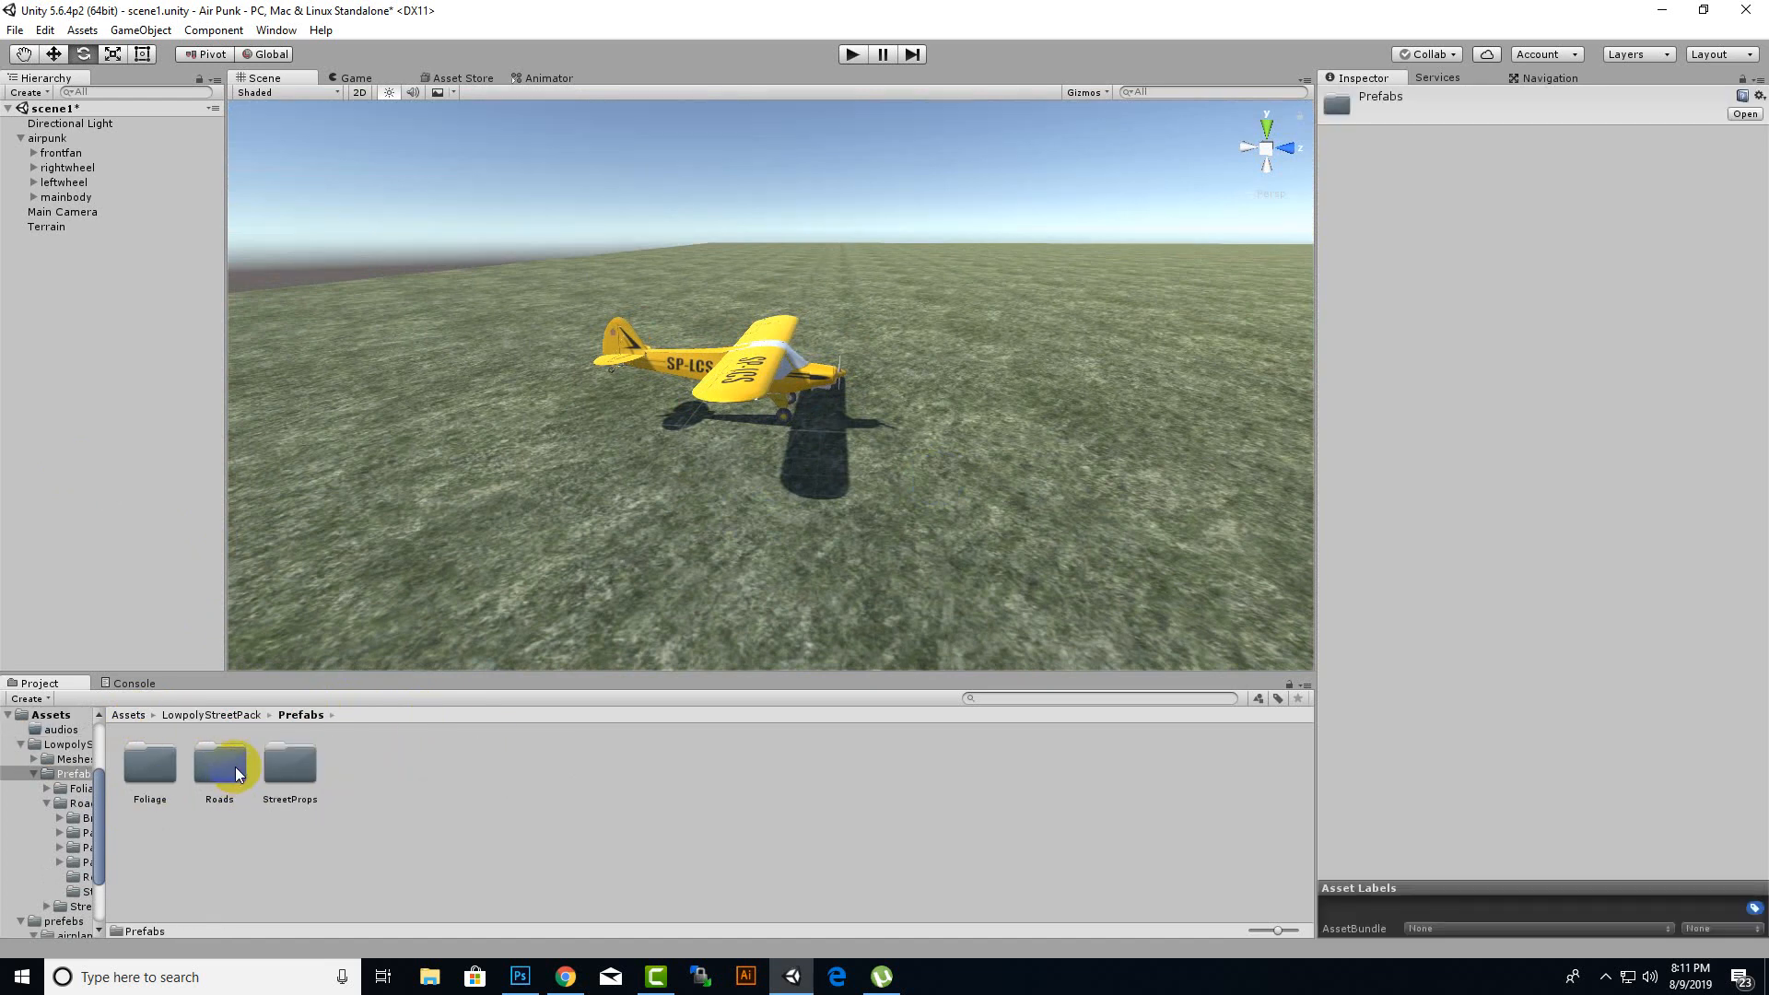
double_click(224, 768)
double_click(517, 761)
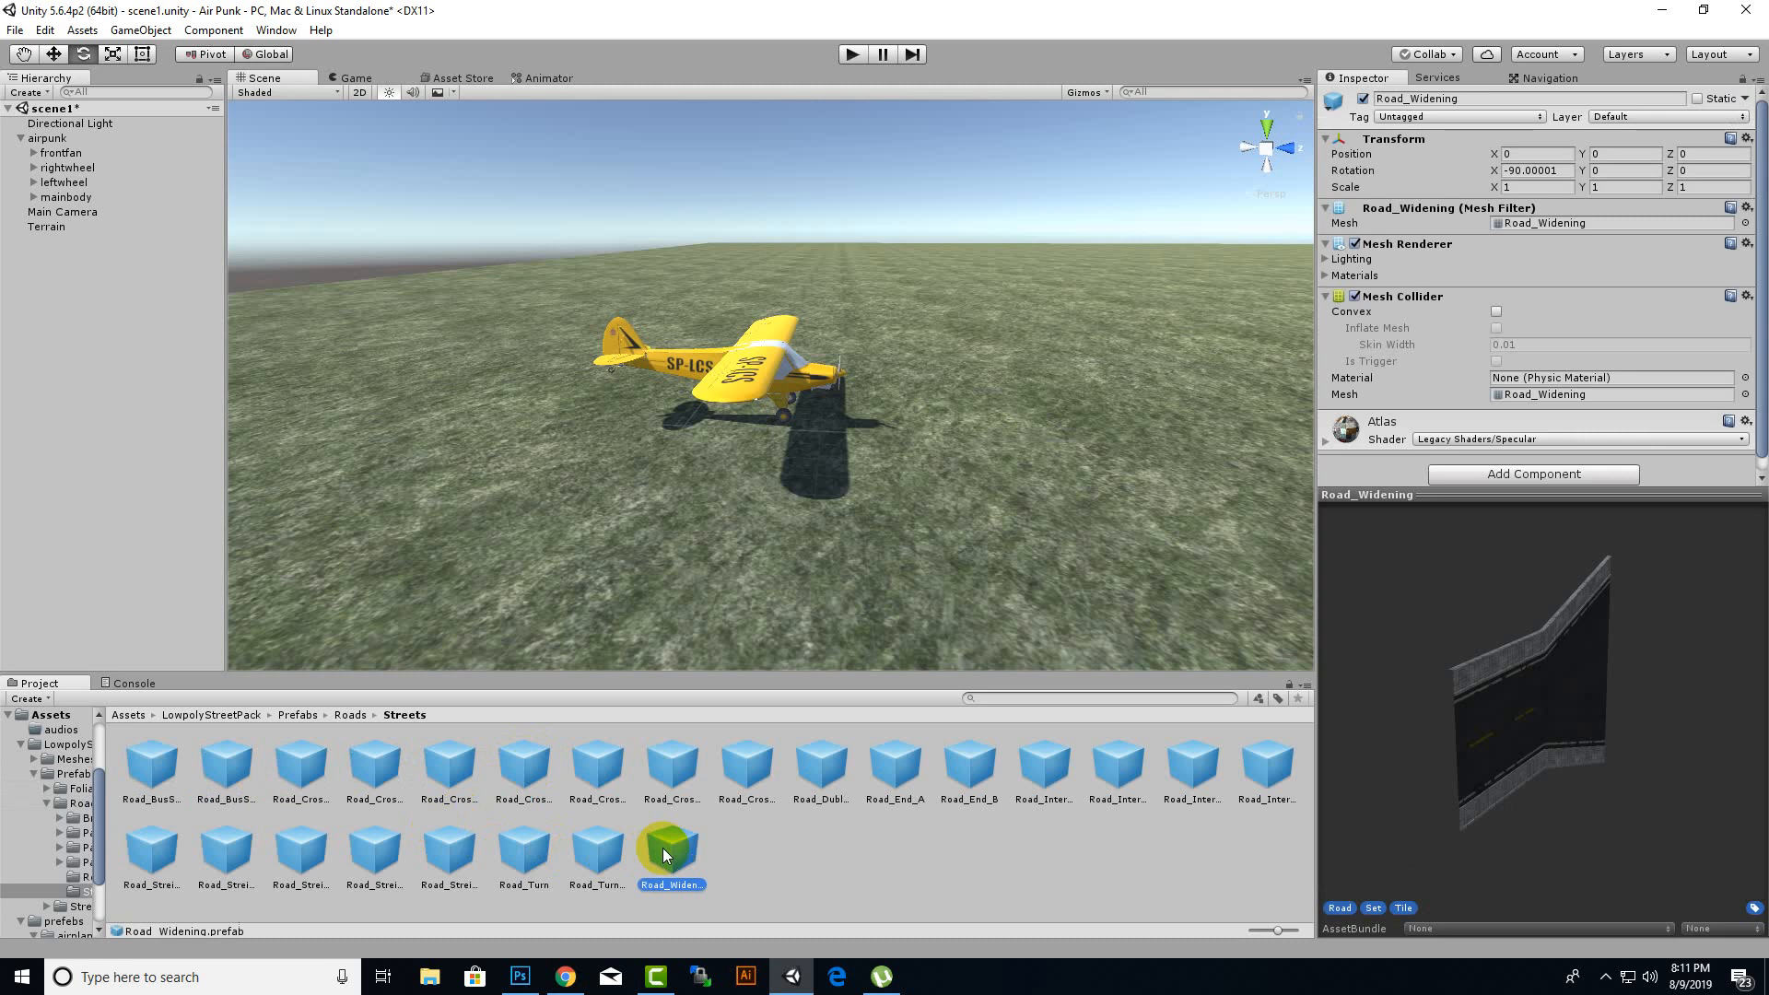
- Preview the turn and straight road prefabs, and place Road_Streight_Double_A in the scene beneath the airplane
click(597, 853)
click(494, 853)
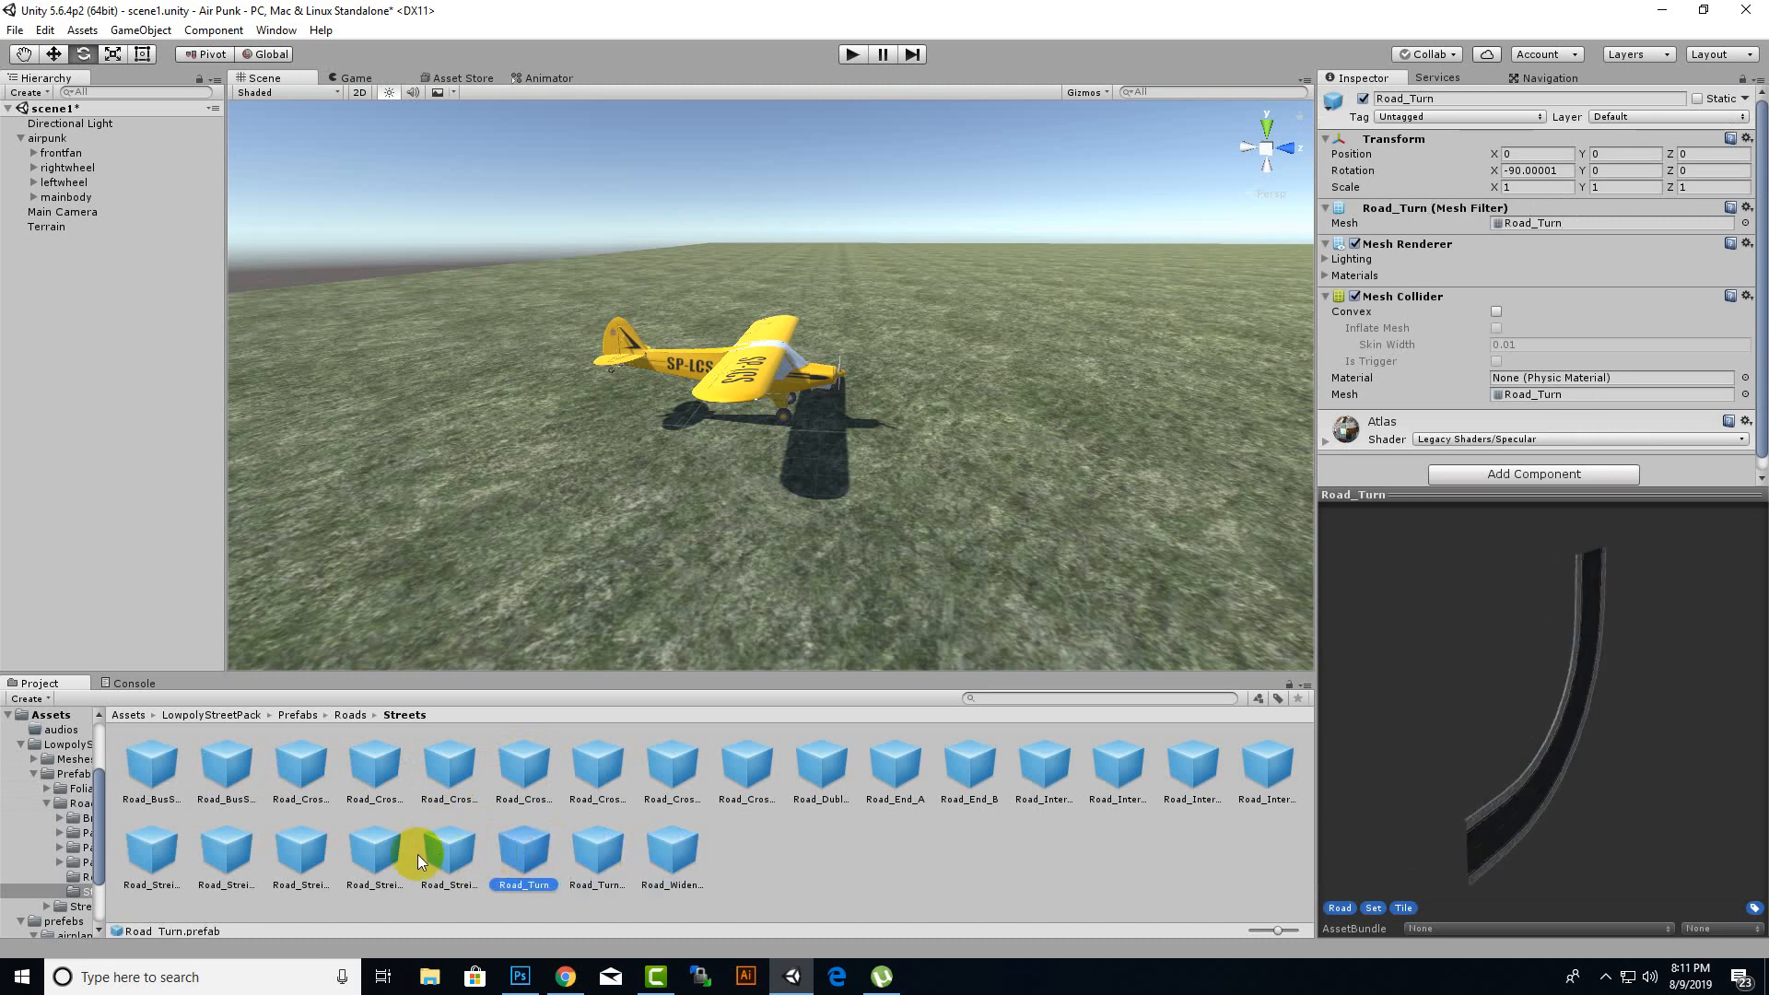
click(446, 857)
drag(410, 875, 553, 649)
- Move the straight road sideways along X to 229.99 so it lines up under the airplane, and check it from several sides
click(54, 57)
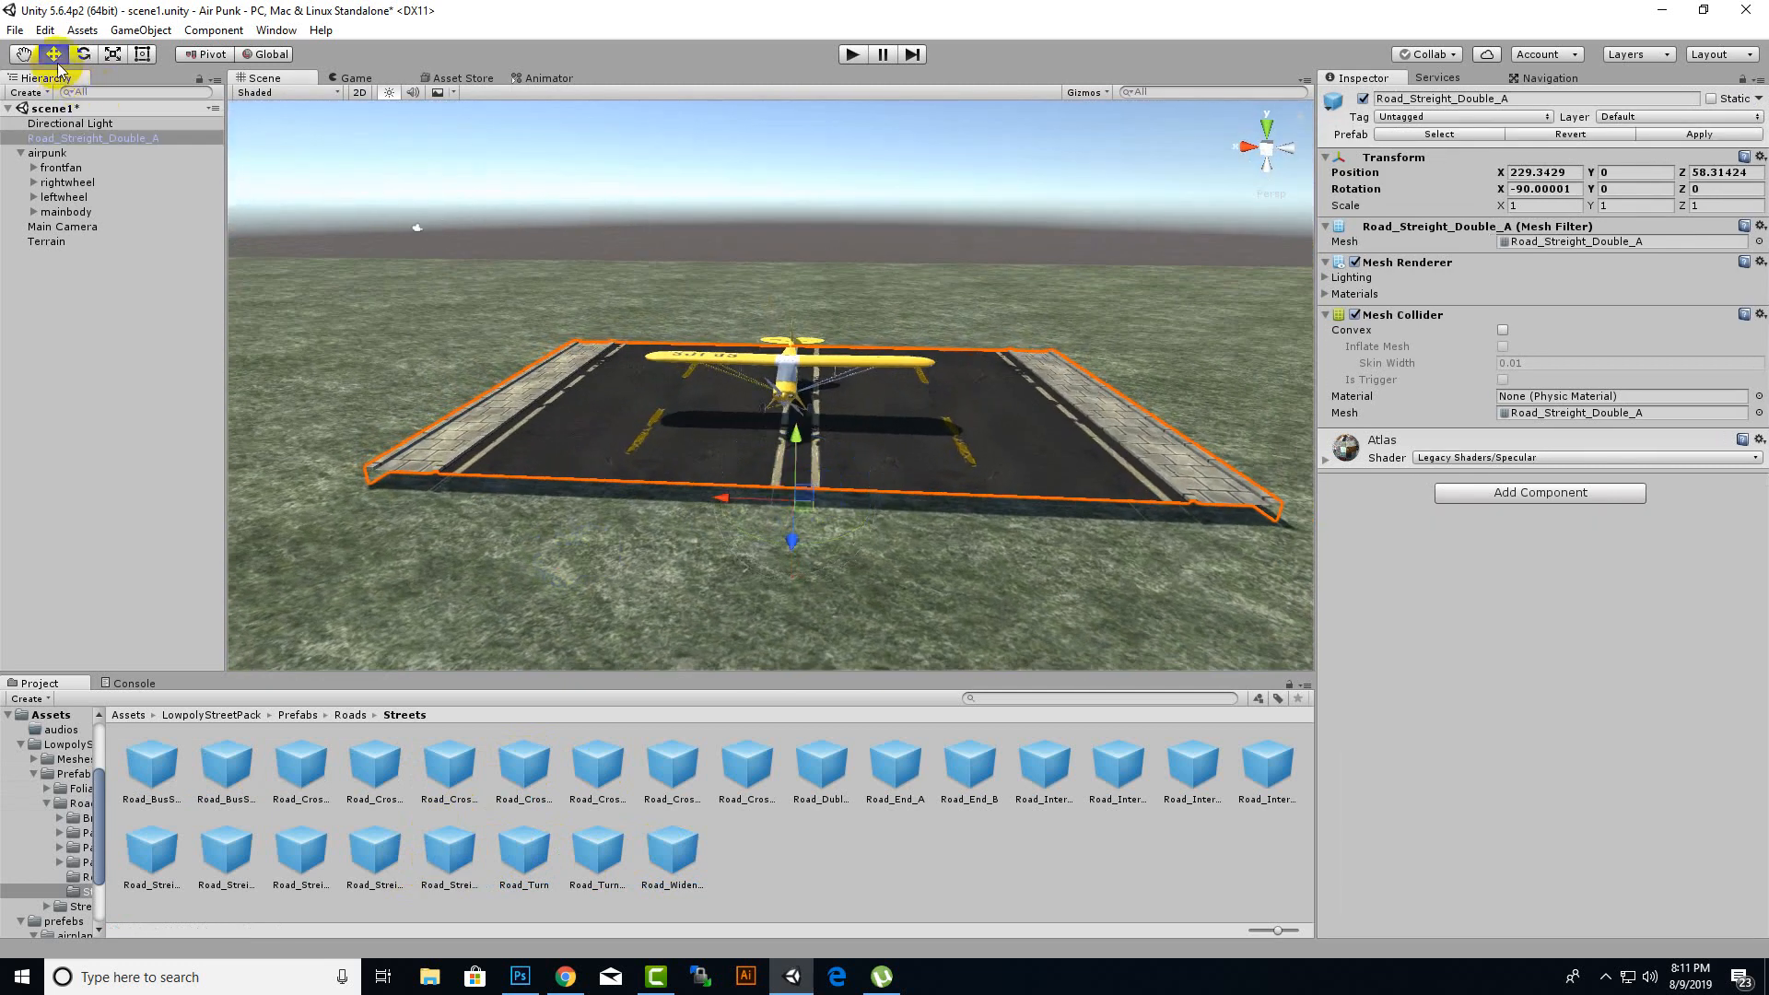
scroll(697, 518, up, 3)
drag(736, 547, 699, 542)
scroll(704, 541, down, 3)
alt+drag(537, 569, 620, 446)
scroll(885, 547, down, 2)
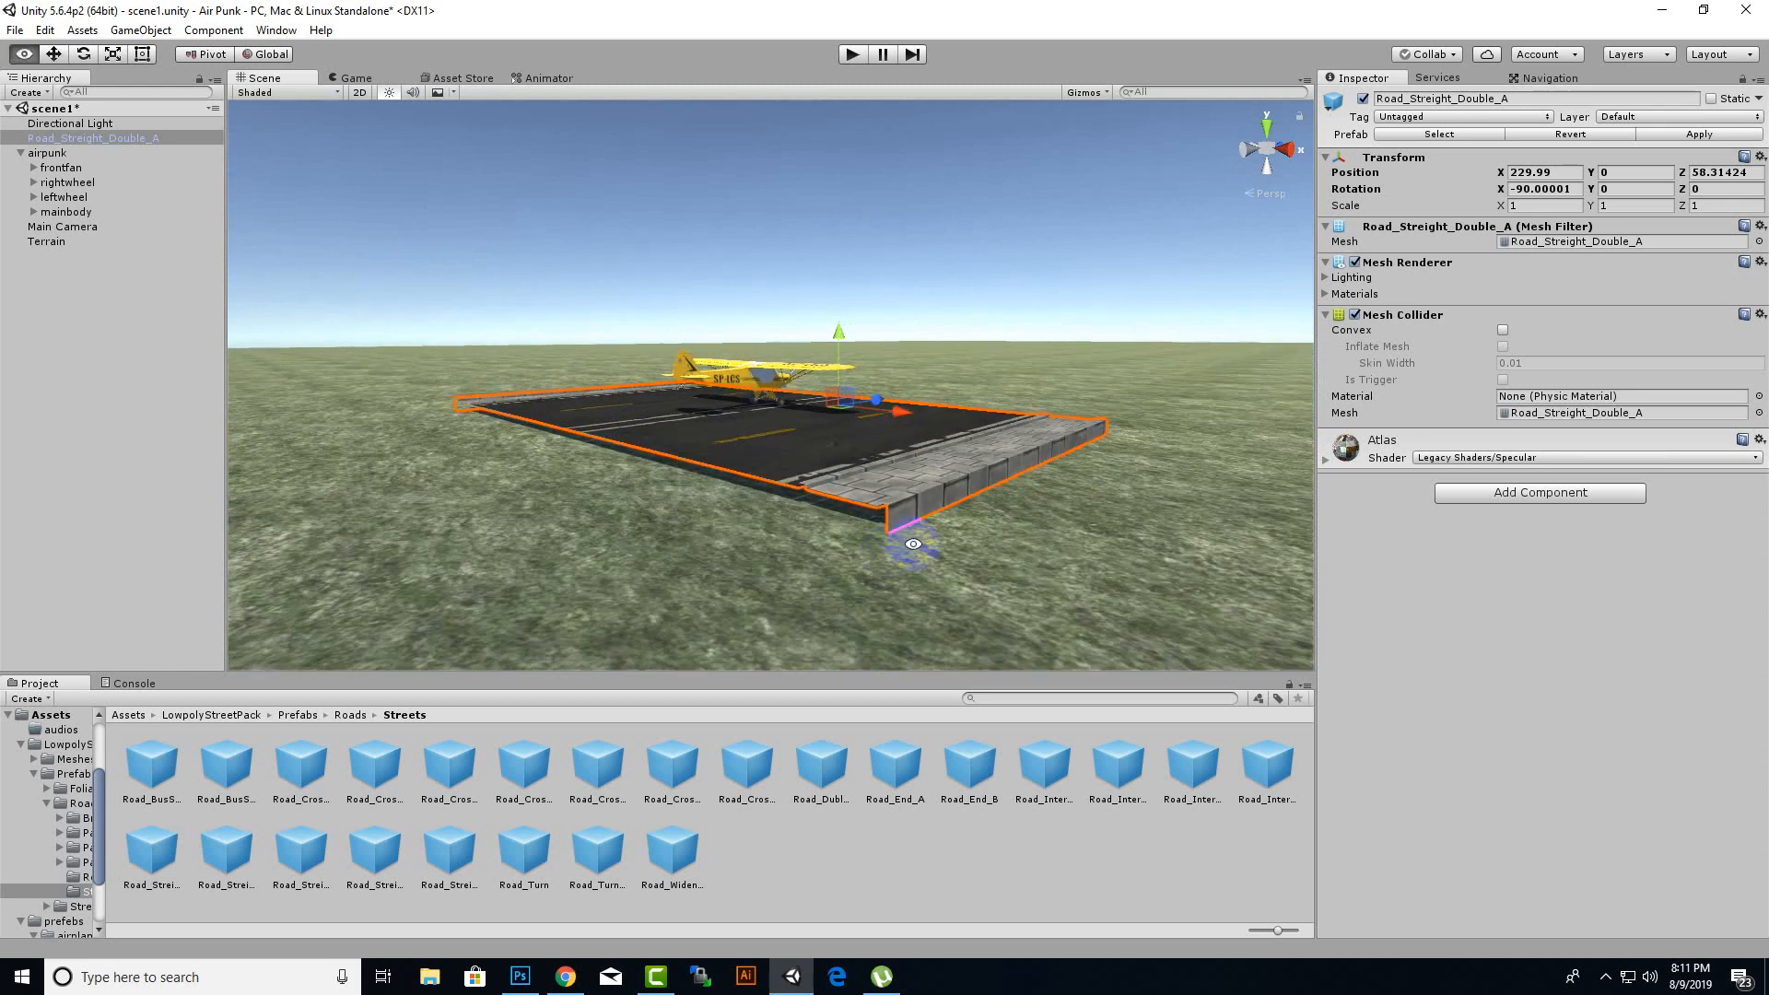
alt+drag(914, 544, 683, 630)
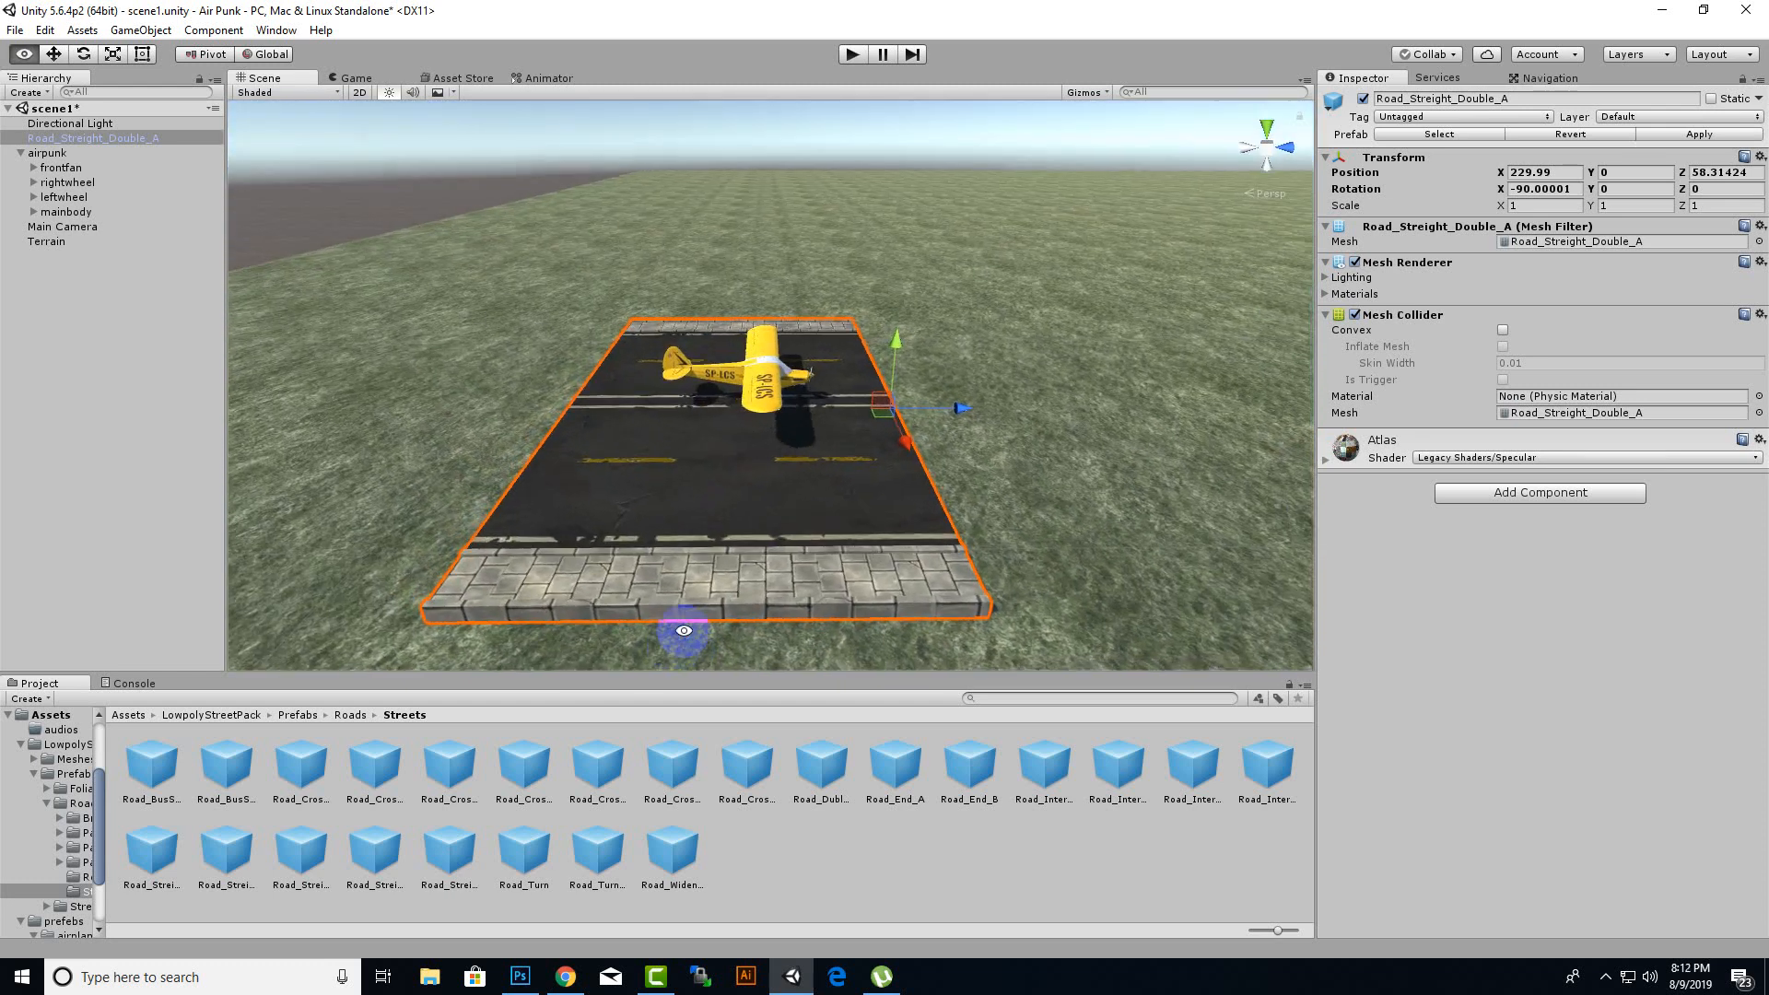
- Add a Road_Cross_C_A crossing to the scene and line it up with the end of the straight road in front of the airplane
click(440, 780)
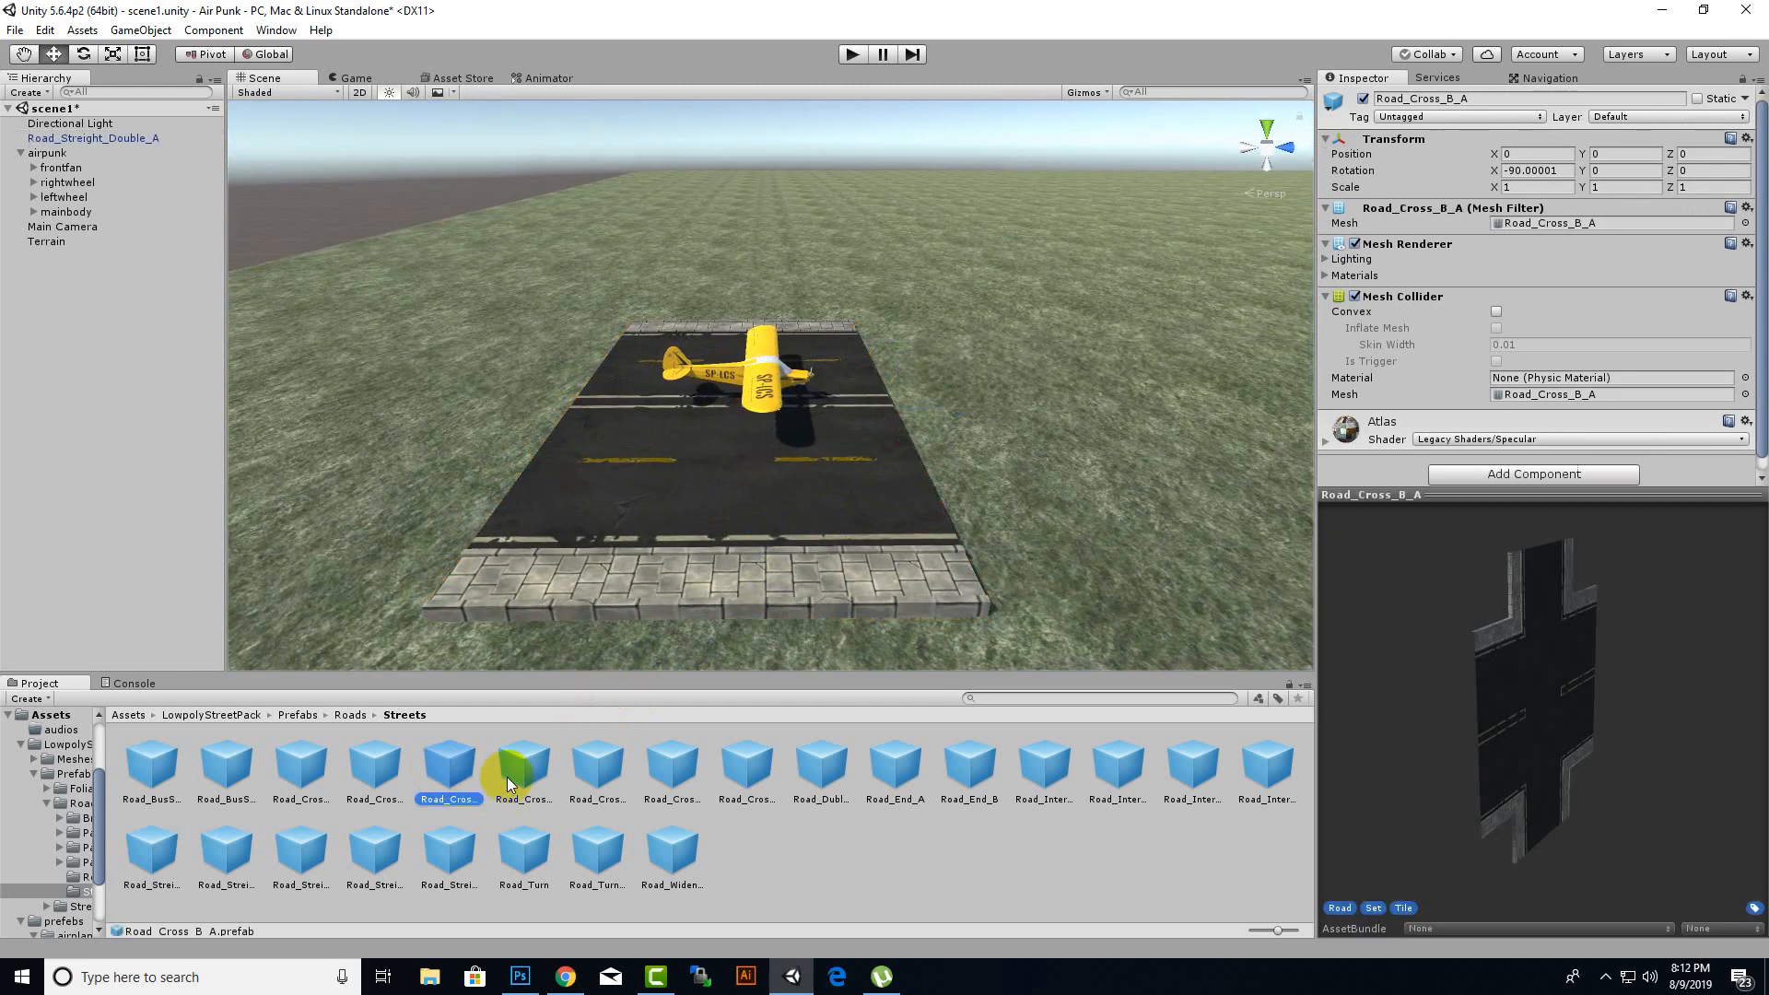
click(525, 778)
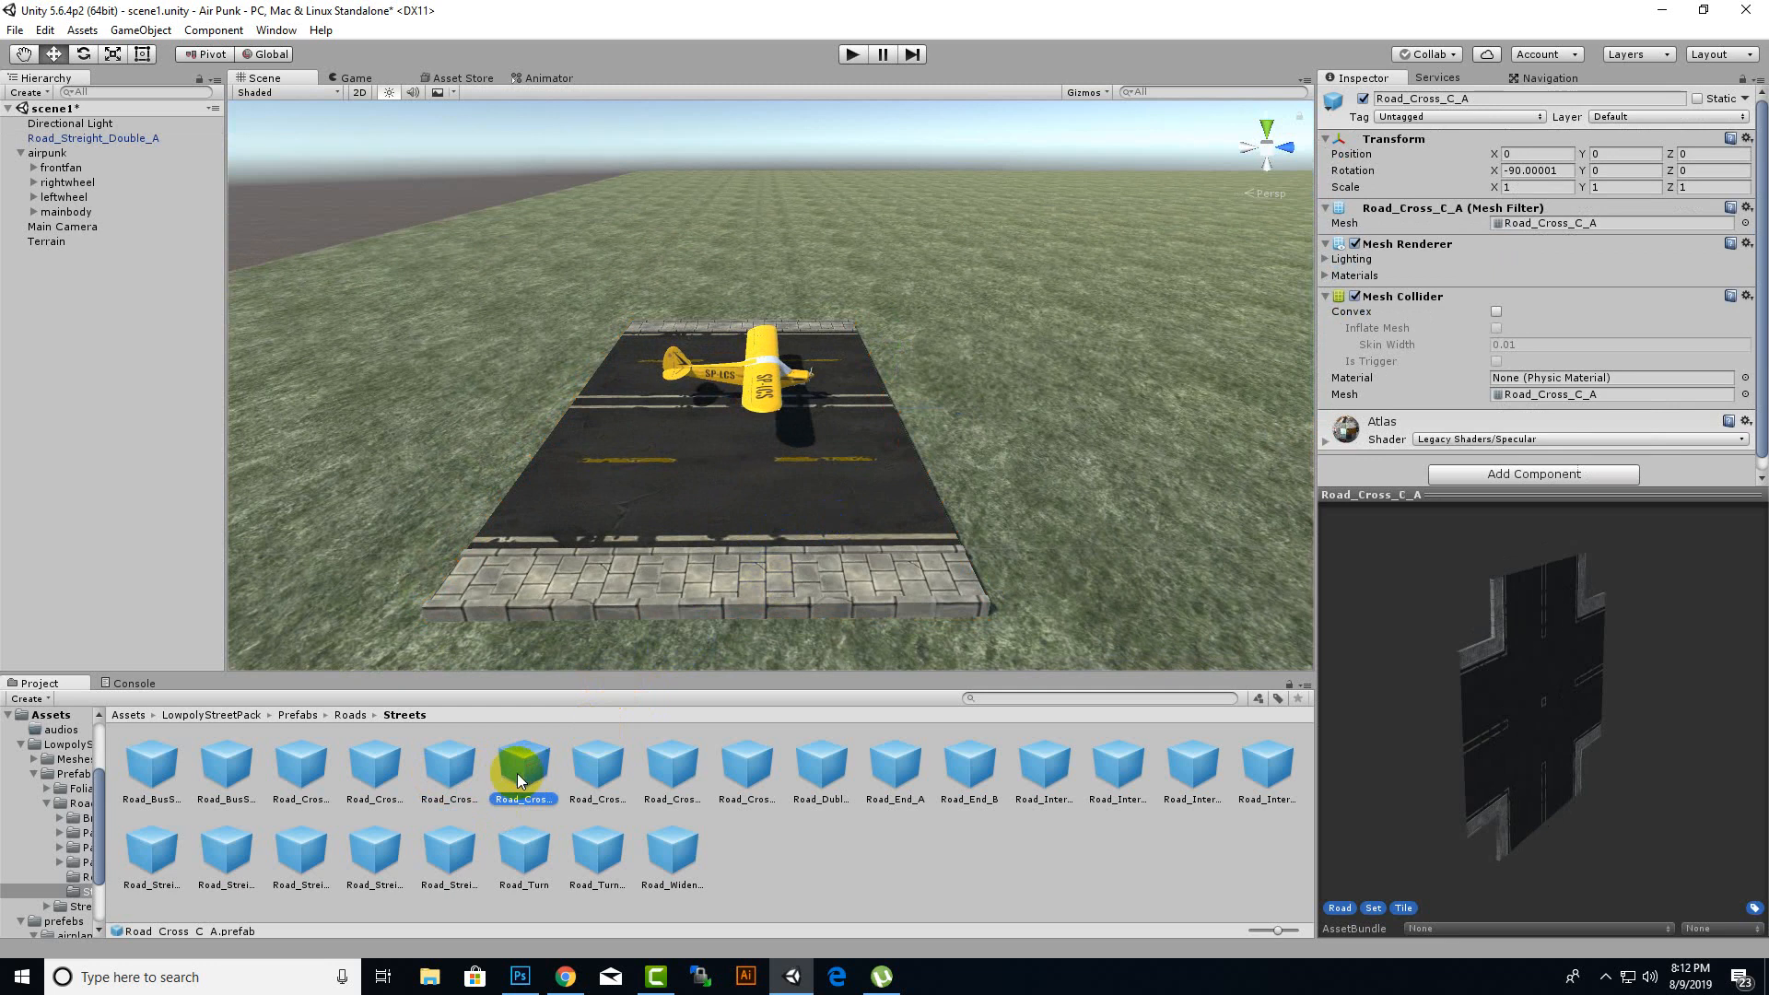
drag(519, 780, 1284, 412)
scroll(922, 474, down, 4)
alt+drag(975, 530, 705, 564)
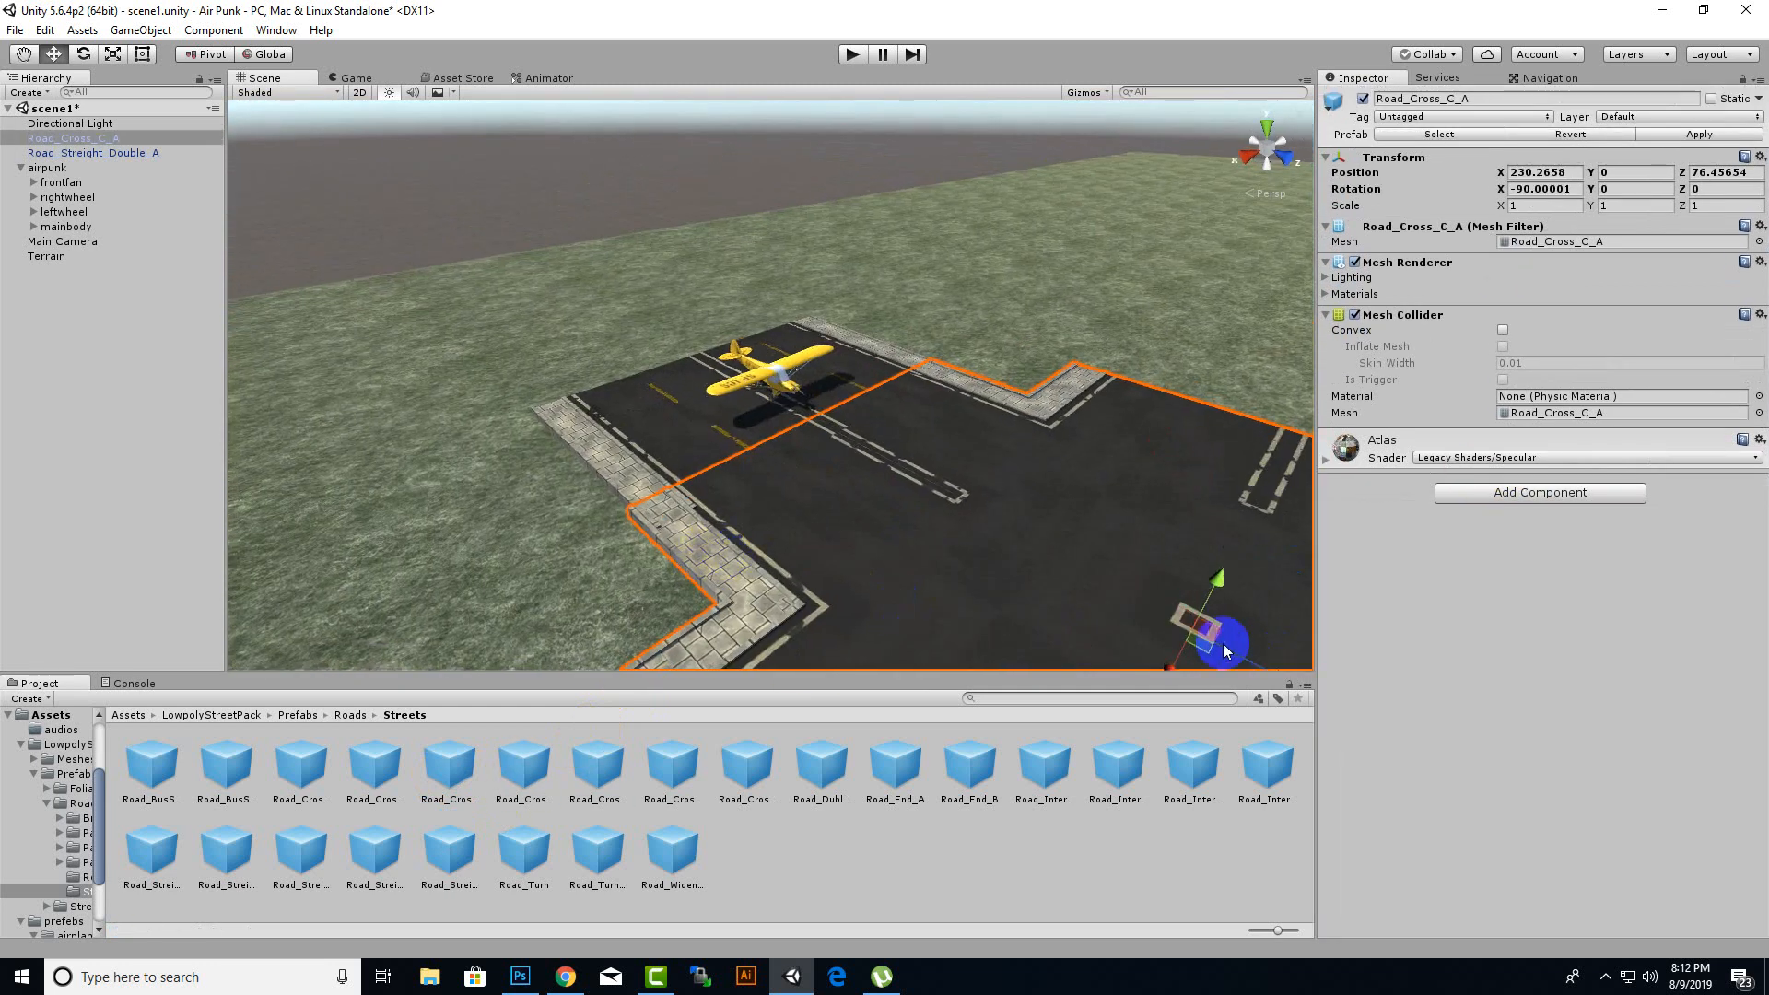
middle_drag(1228, 563, 1192, 498)
drag(1125, 553, 771, 534)
- Duplicate the straight road under the airplane and move the copy to Z 112.5, on the far side of the crossing
scroll(949, 566, down, 10)
scroll(1168, 568, down, 6)
click(771, 404)
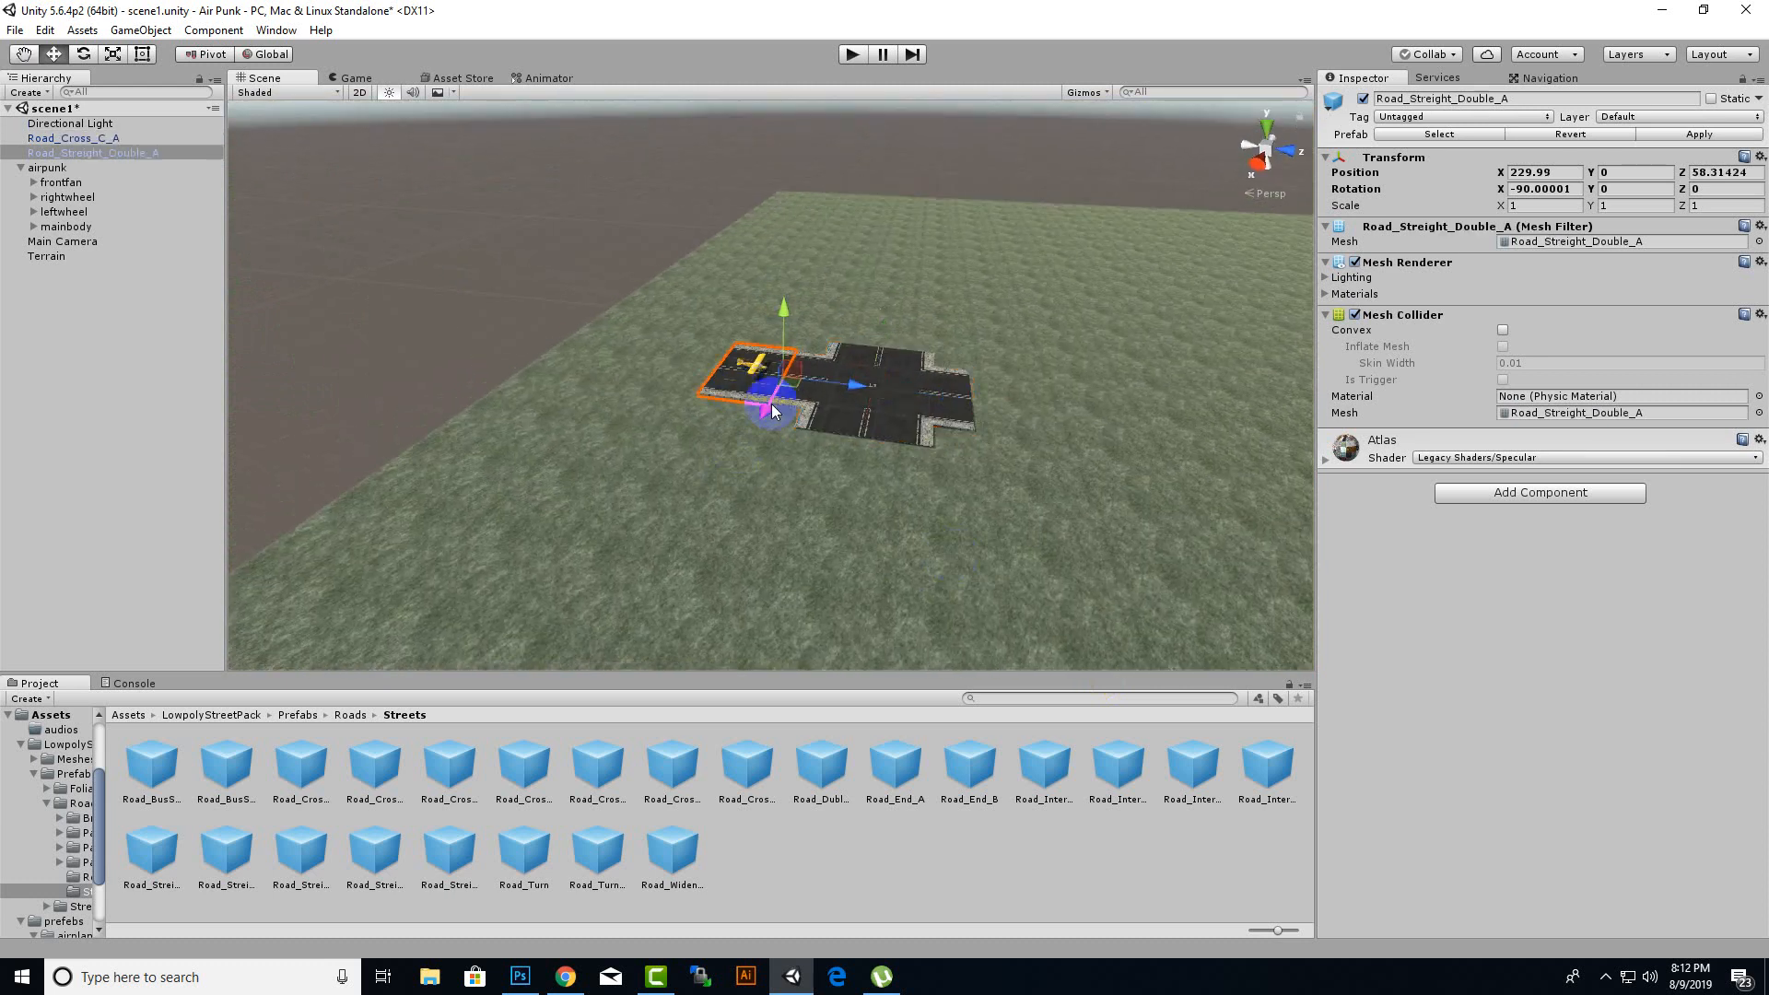
key(ctrl+d)
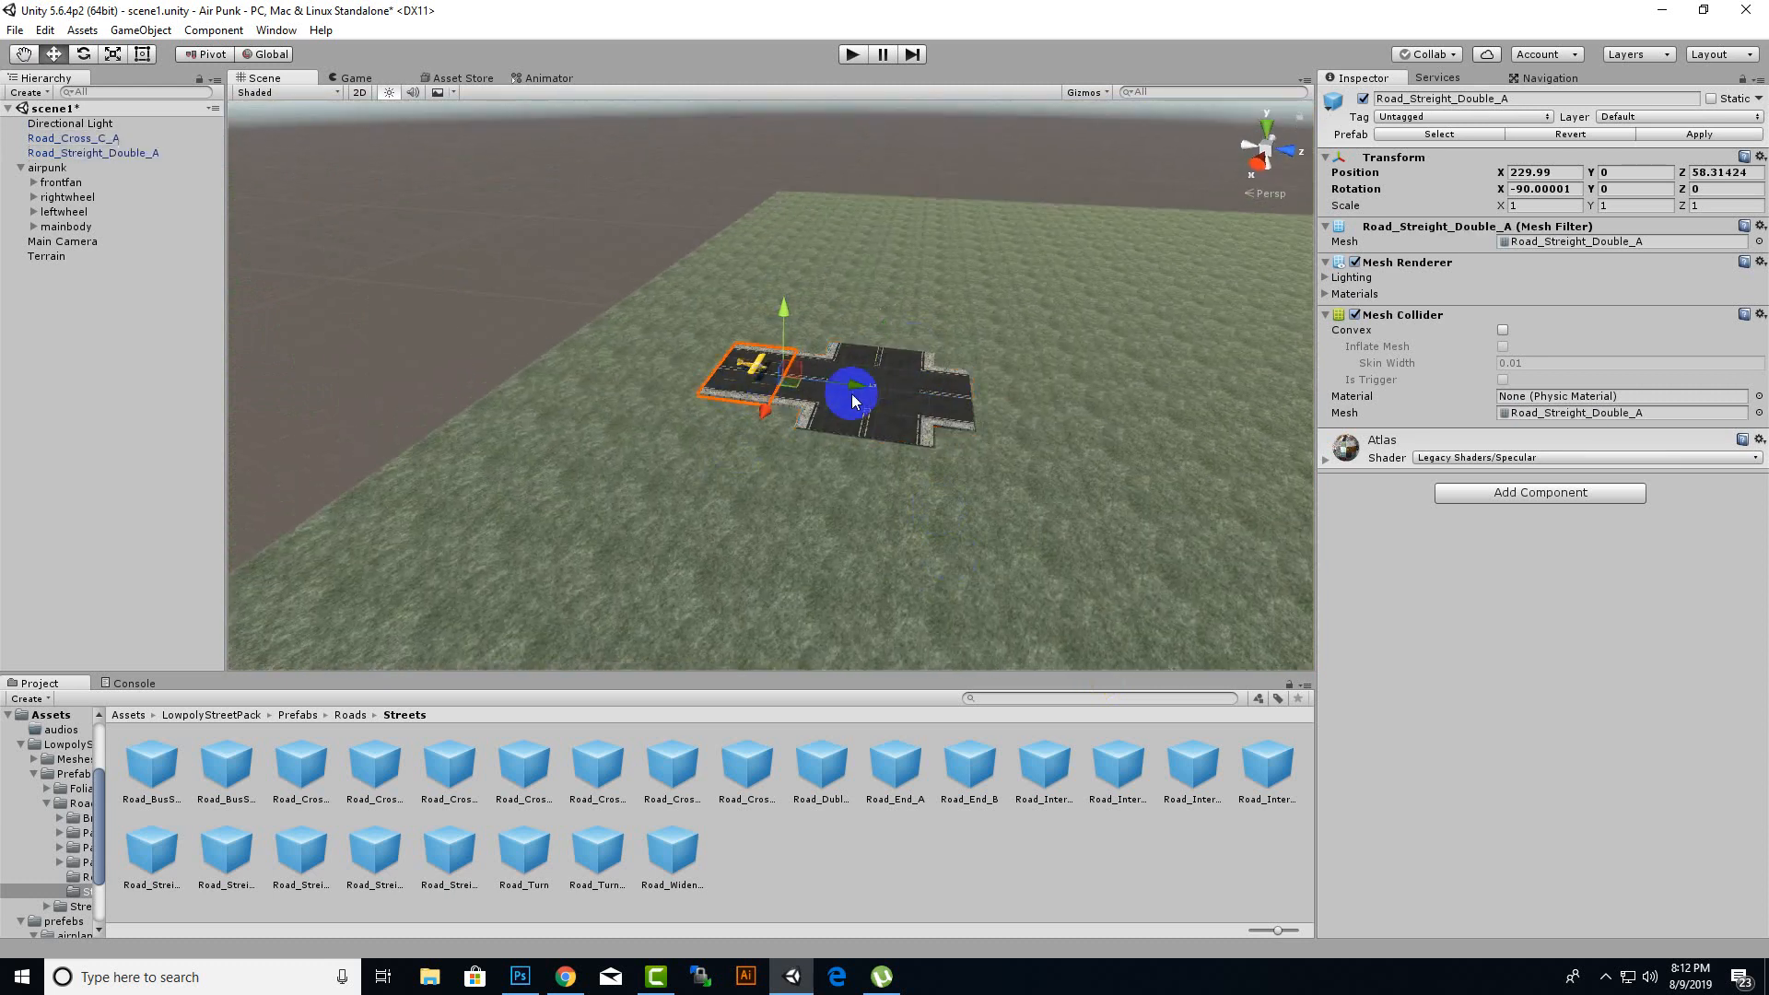
drag(849, 384, 1088, 434)
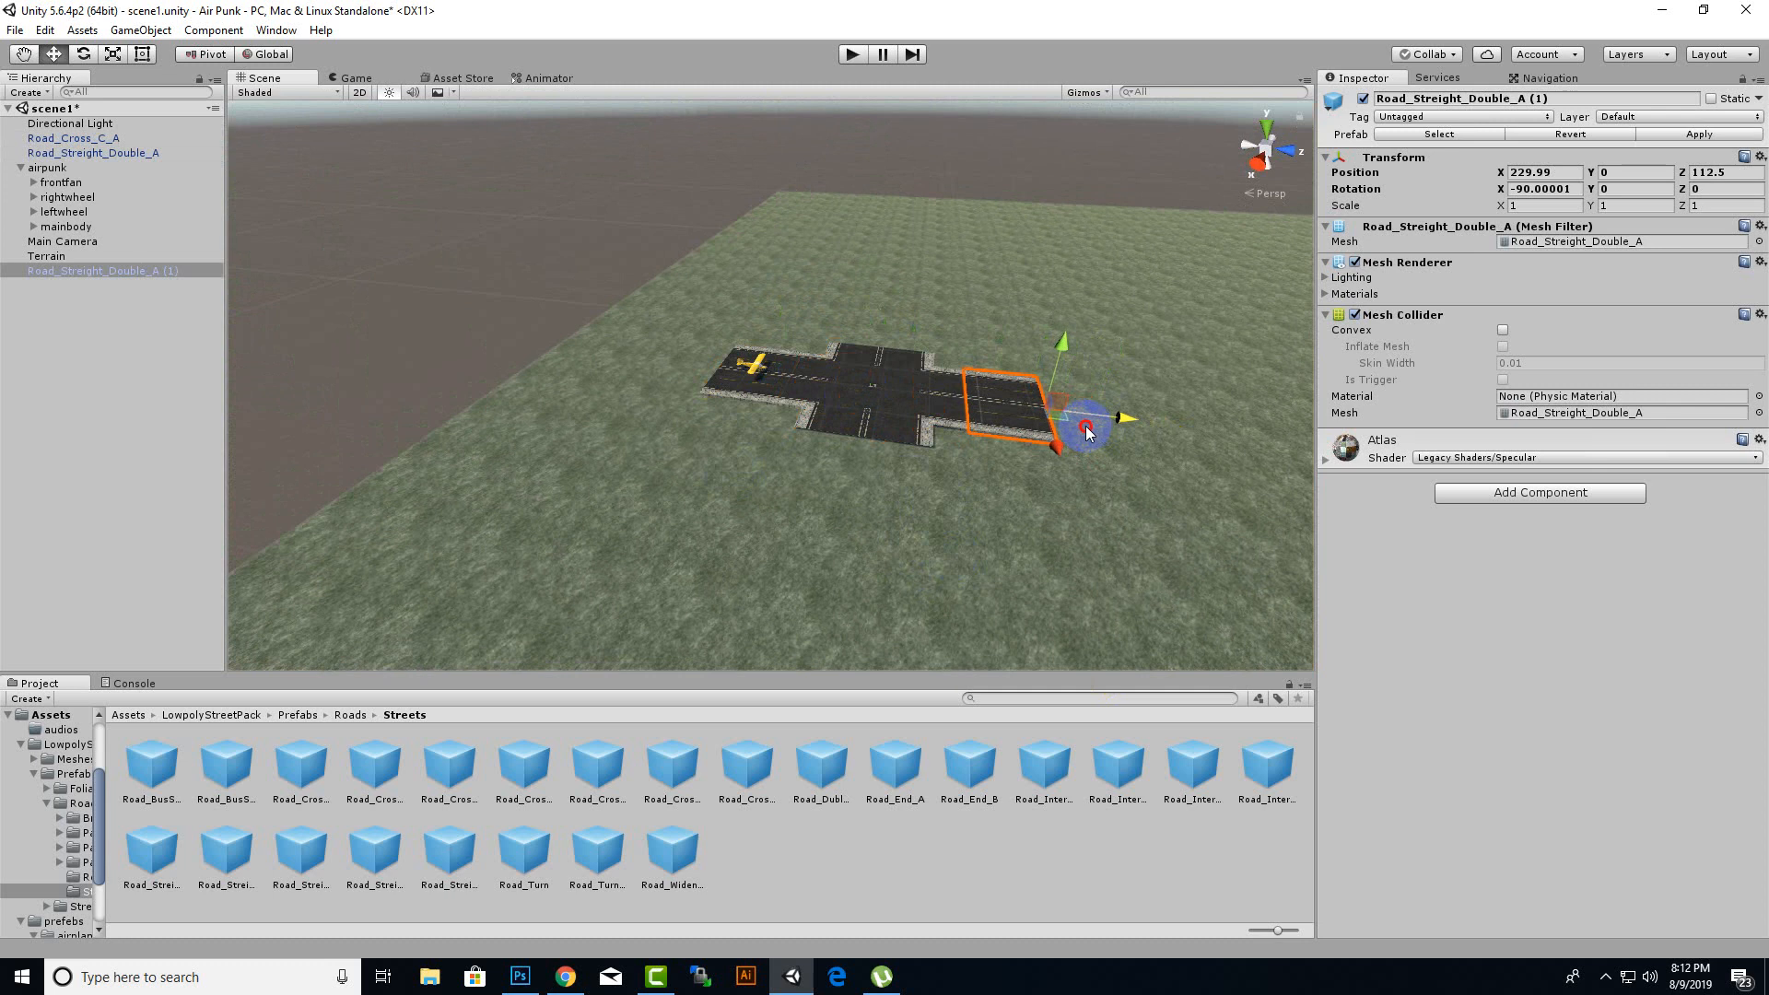
- Create an empty game object and rename it airportroad
click(37, 91)
click(51, 113)
right_click(63, 284)
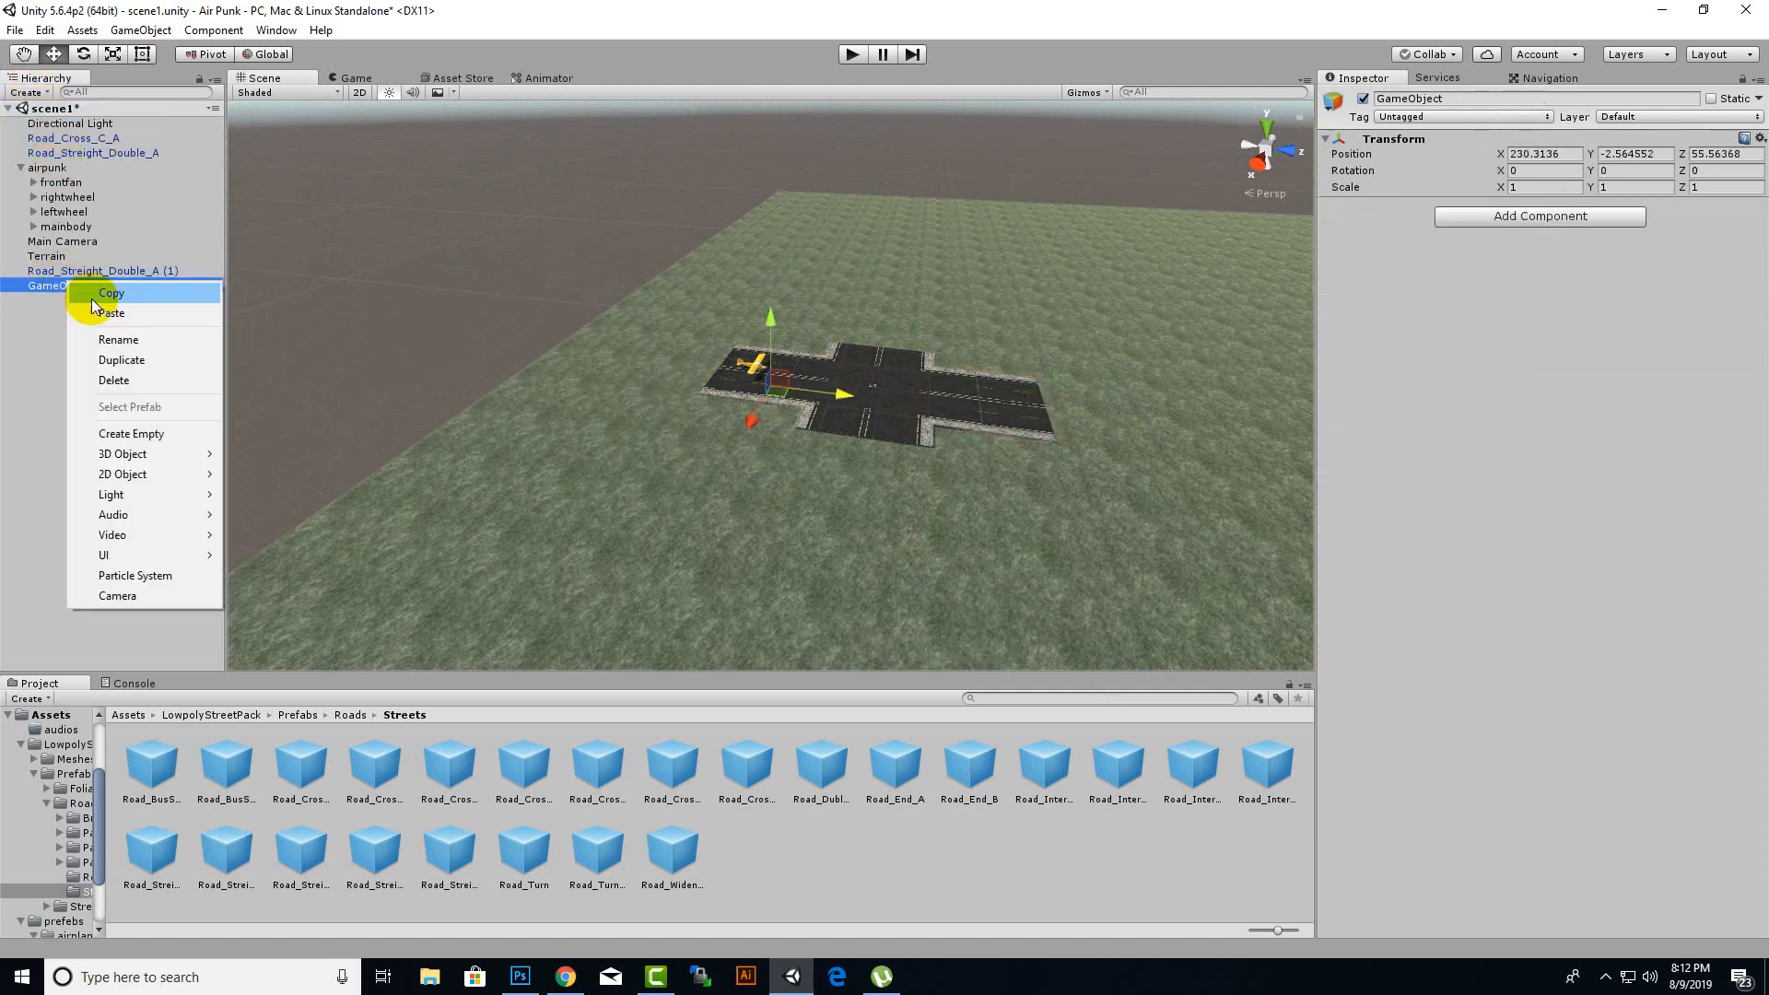
click(116, 340)
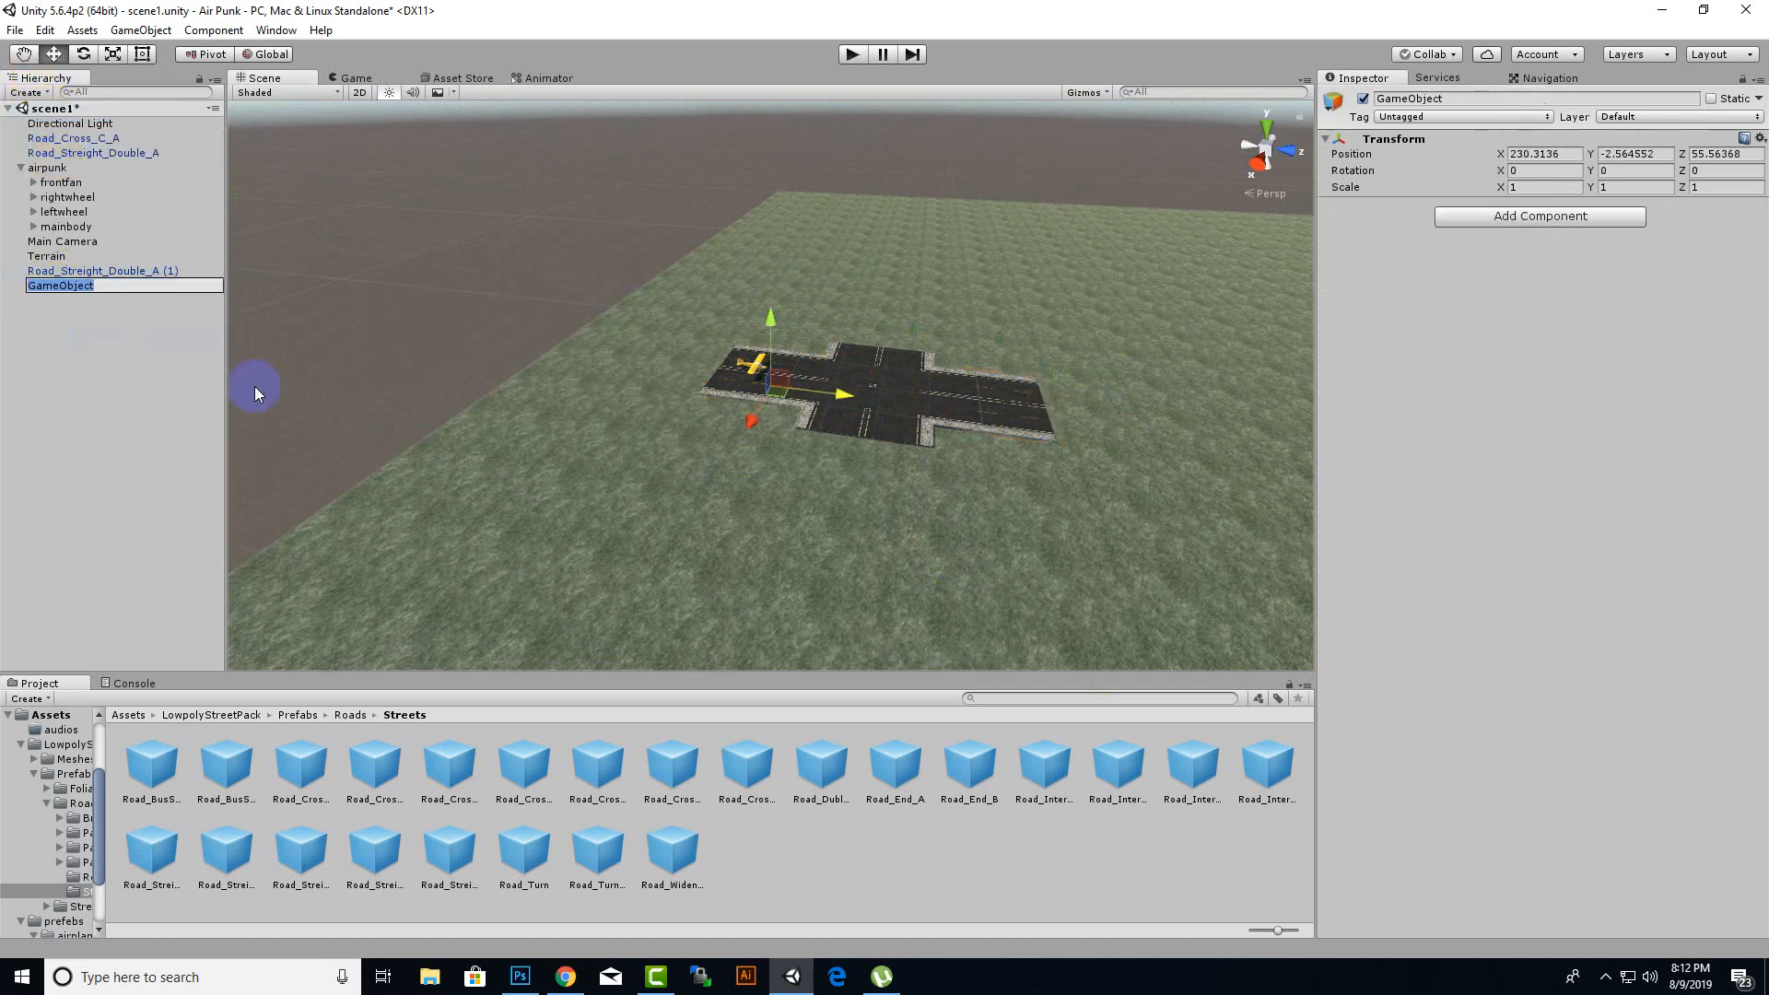
text(airportroad)
key(Return)
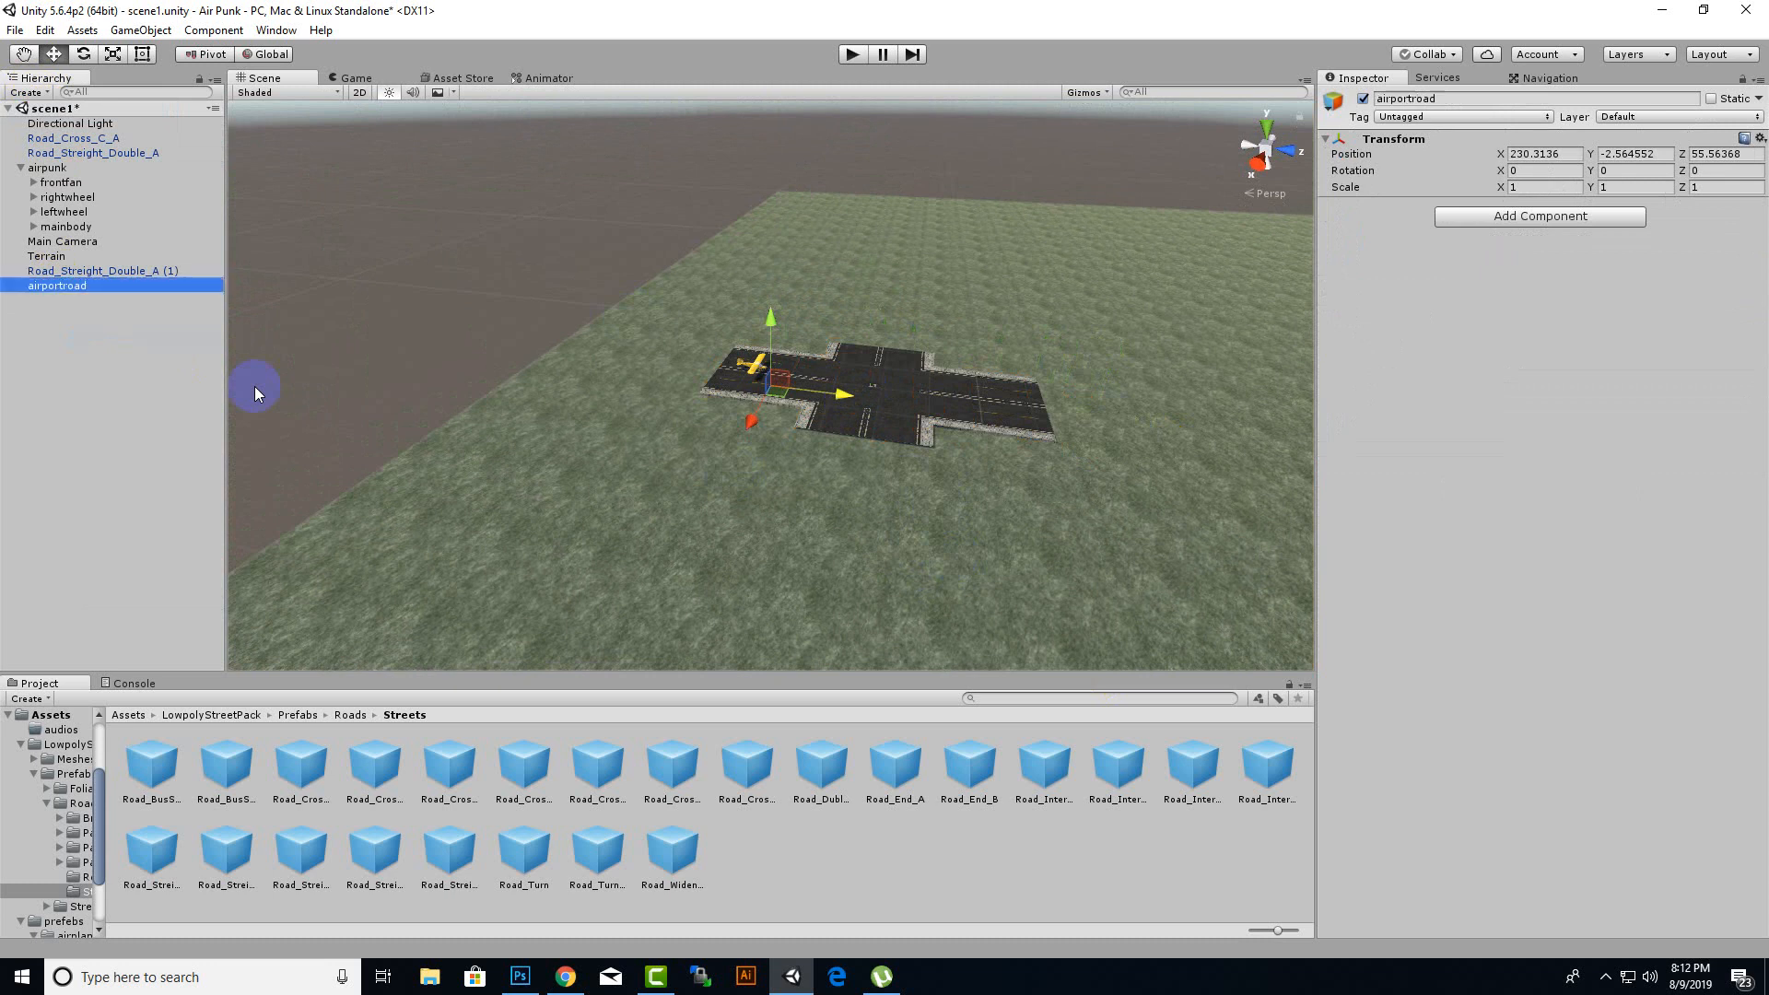
- Make the crossing and both straight road pieces children of airportroad
click(65, 149)
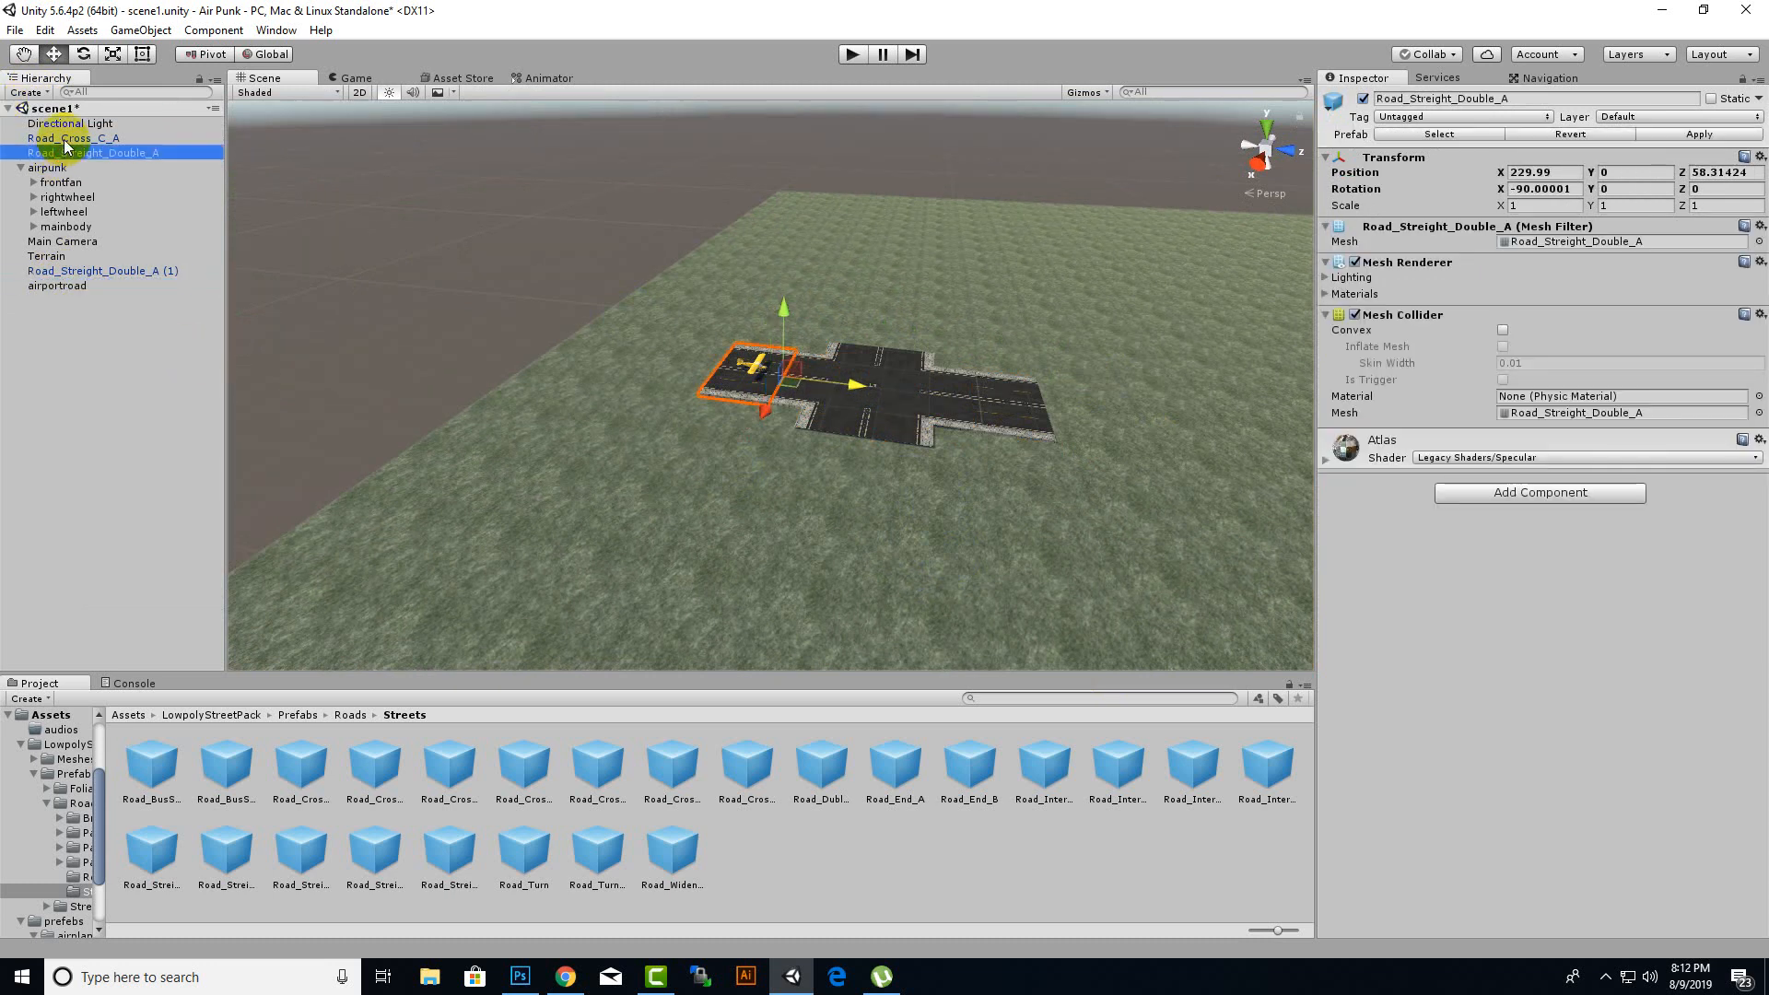
ctrl+click(64, 138)
ctrl+click(74, 271)
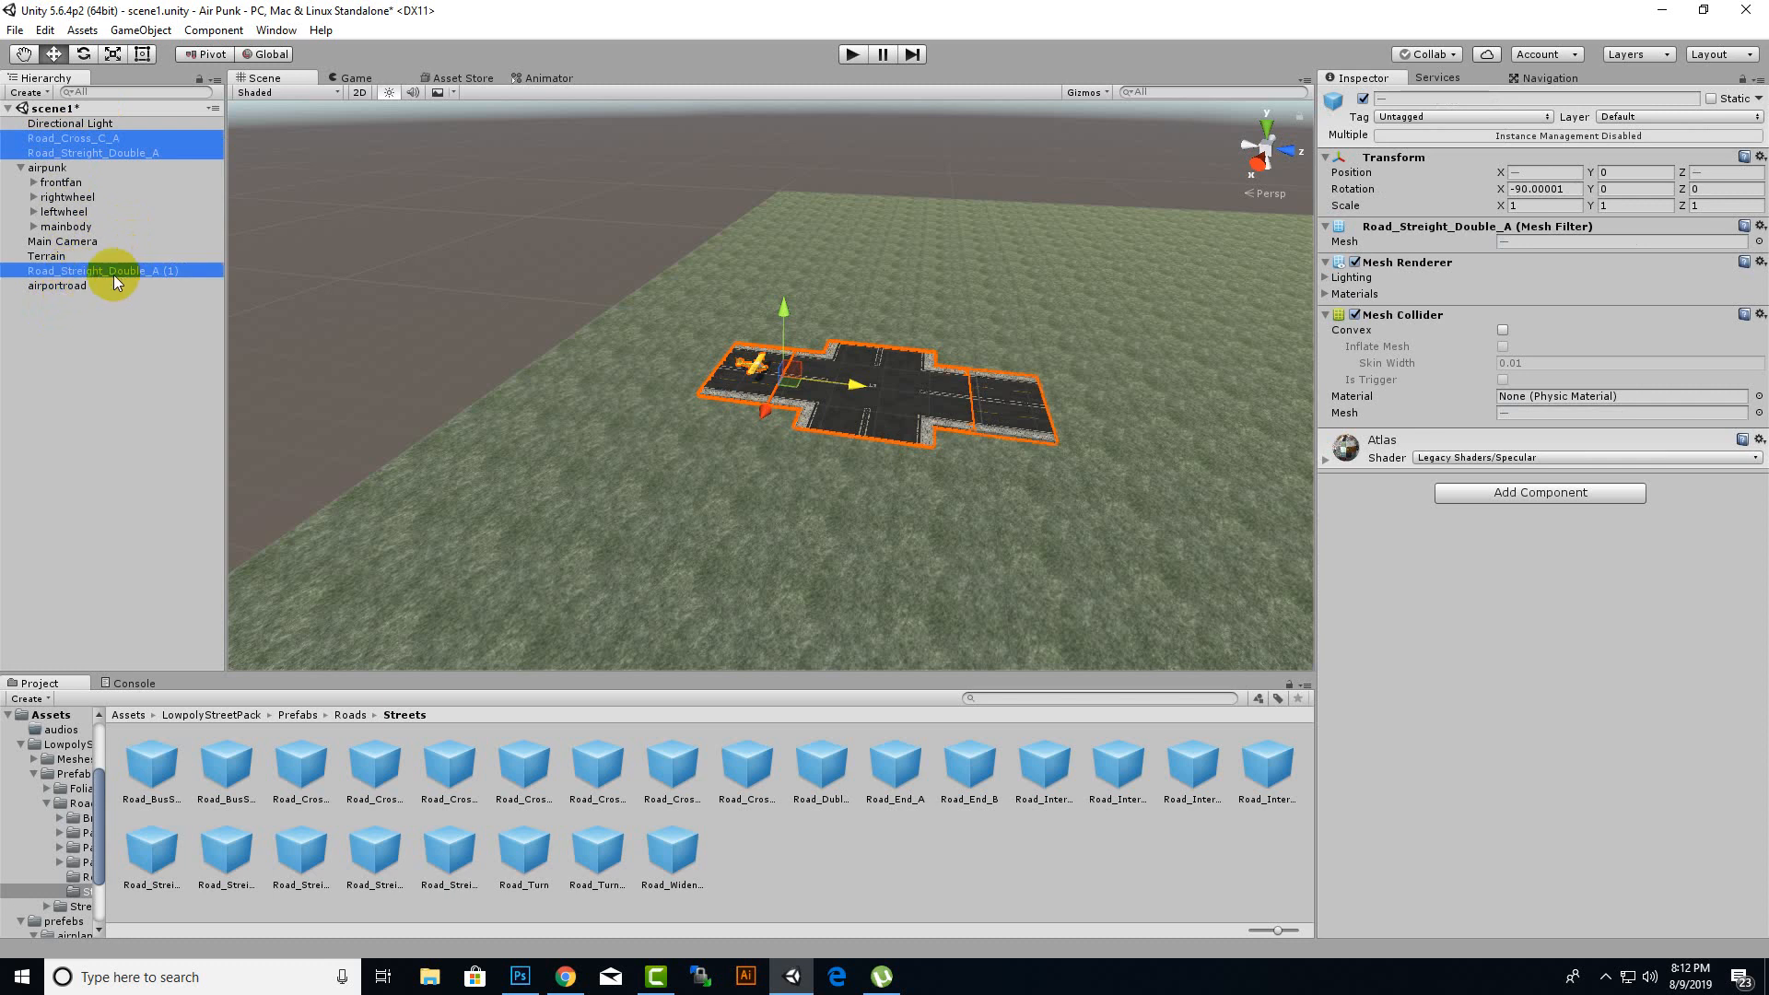
drag(109, 272, 57, 285)
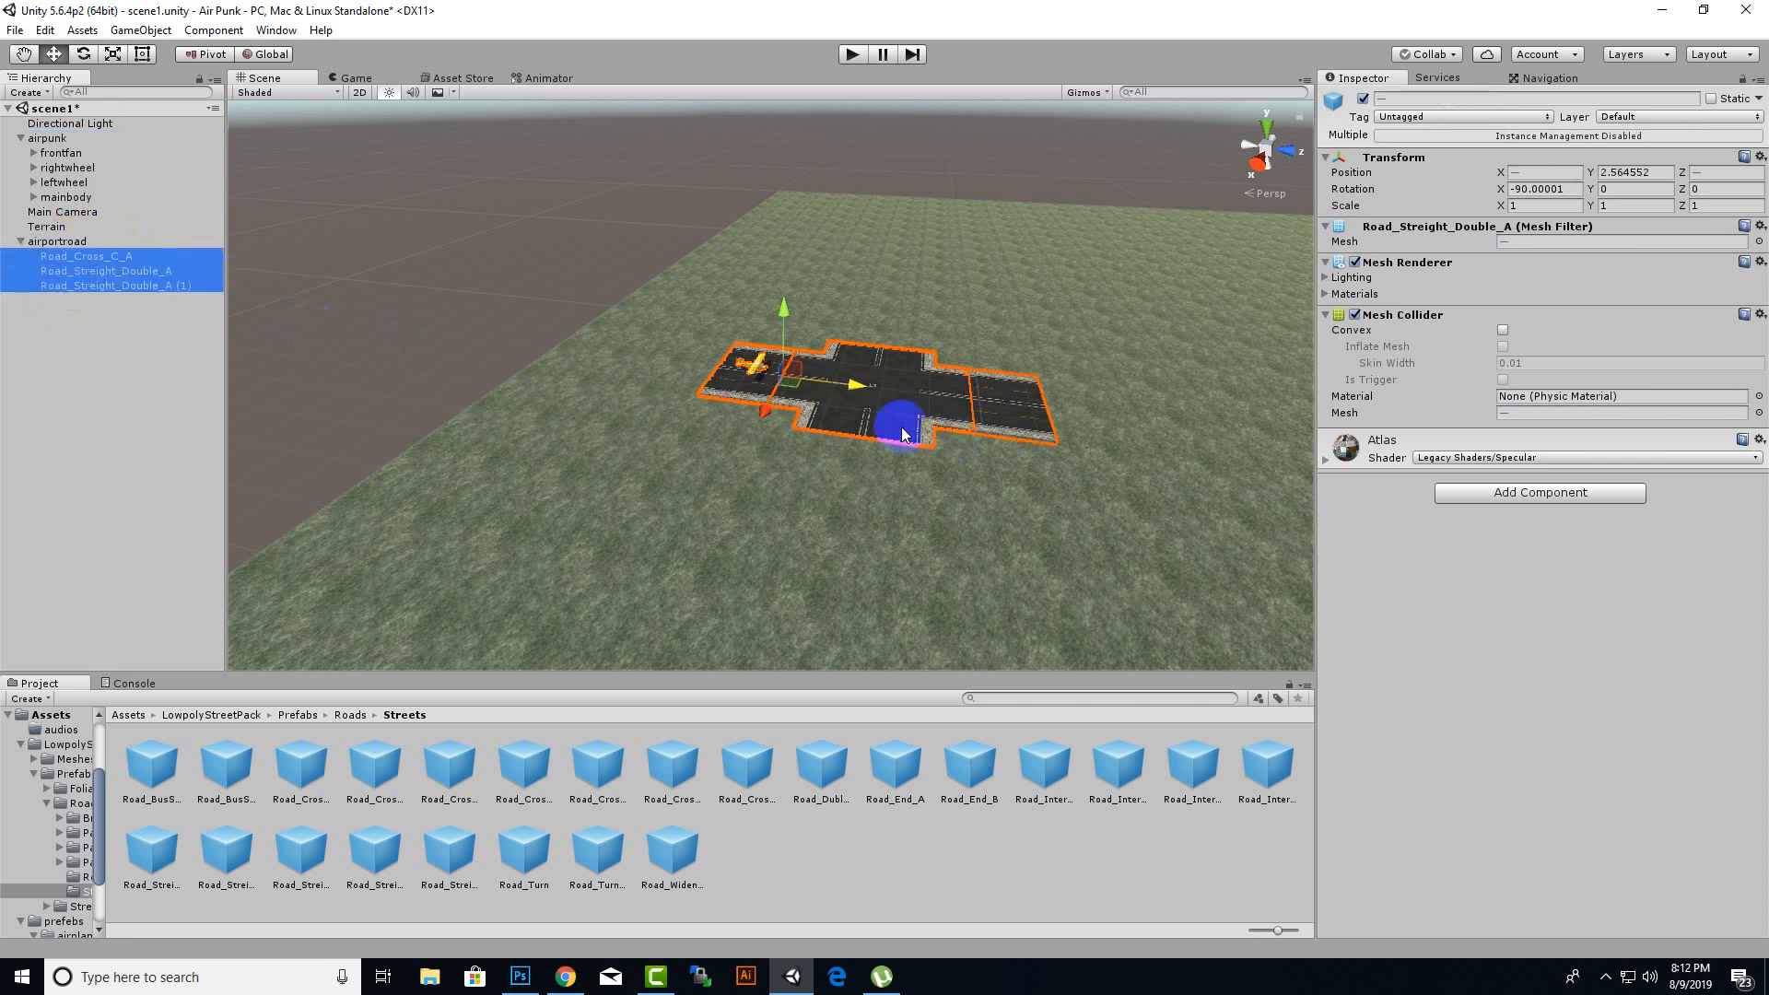
- Extend the runway by duplicating its end piece, placing the copy beyond it, and duplicating the two end pieces together to continue the strip
click(1011, 416)
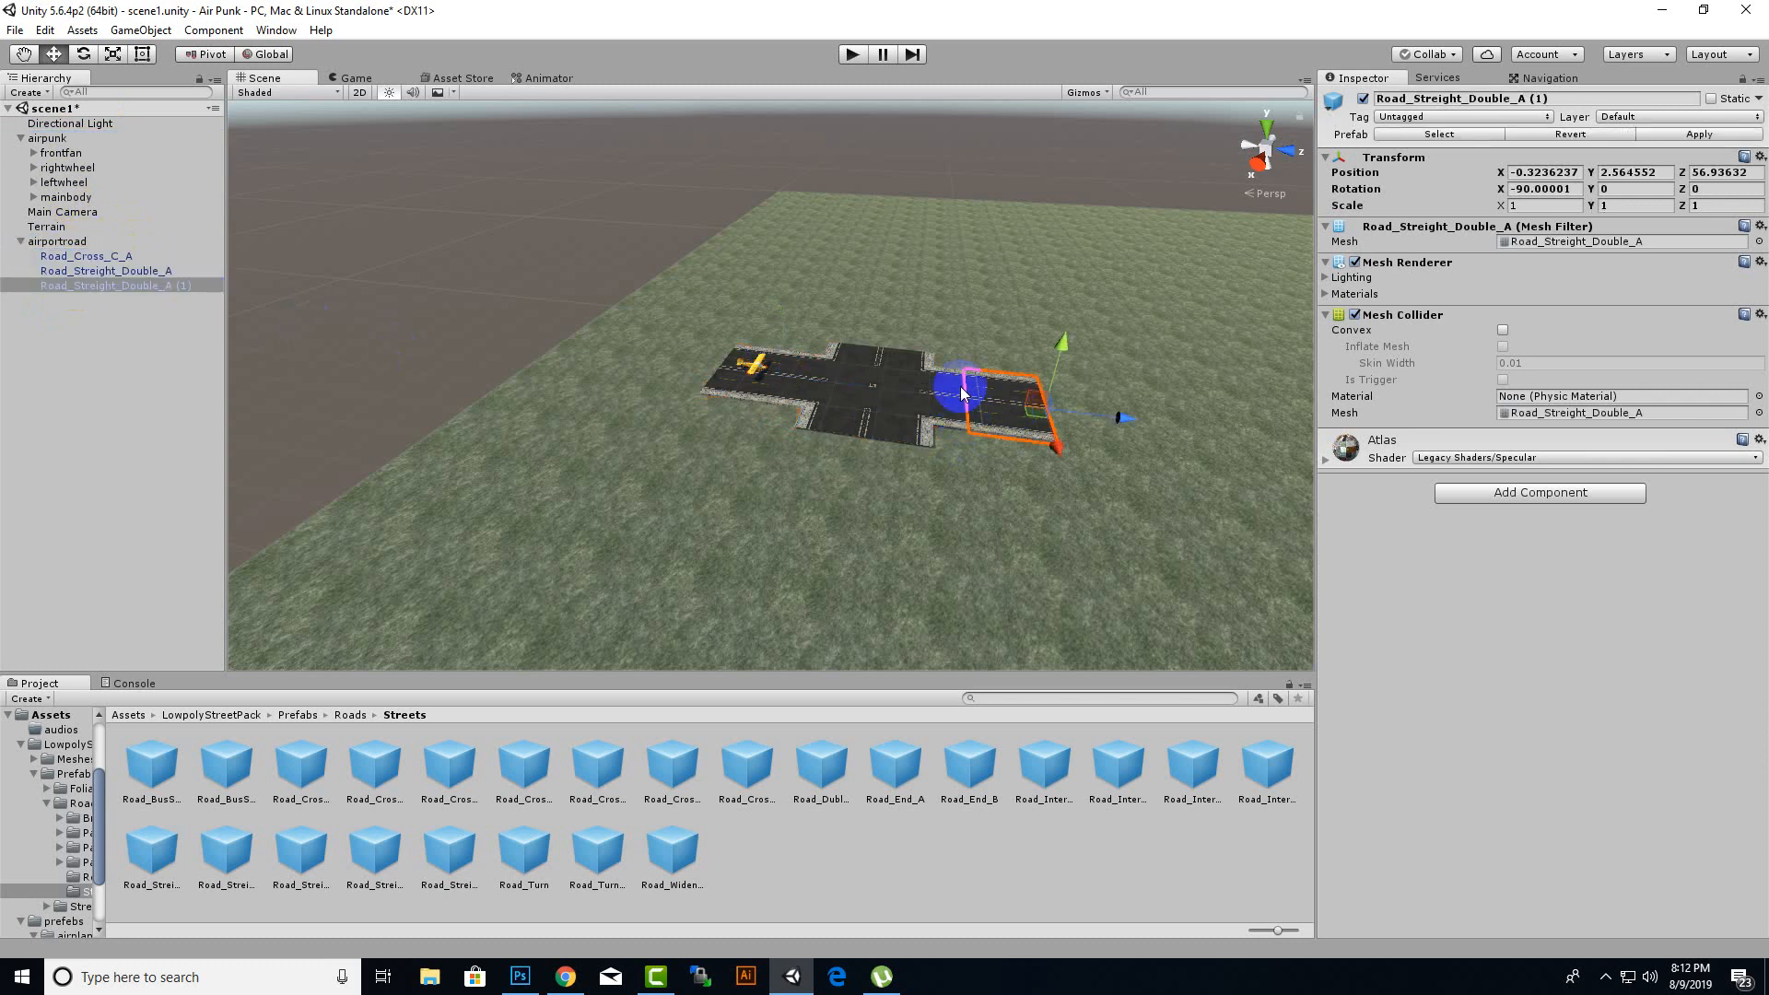
key(ctrl+d)
drag(1124, 423, 1274, 439)
shift+click(1021, 428)
key(ctrl+d)
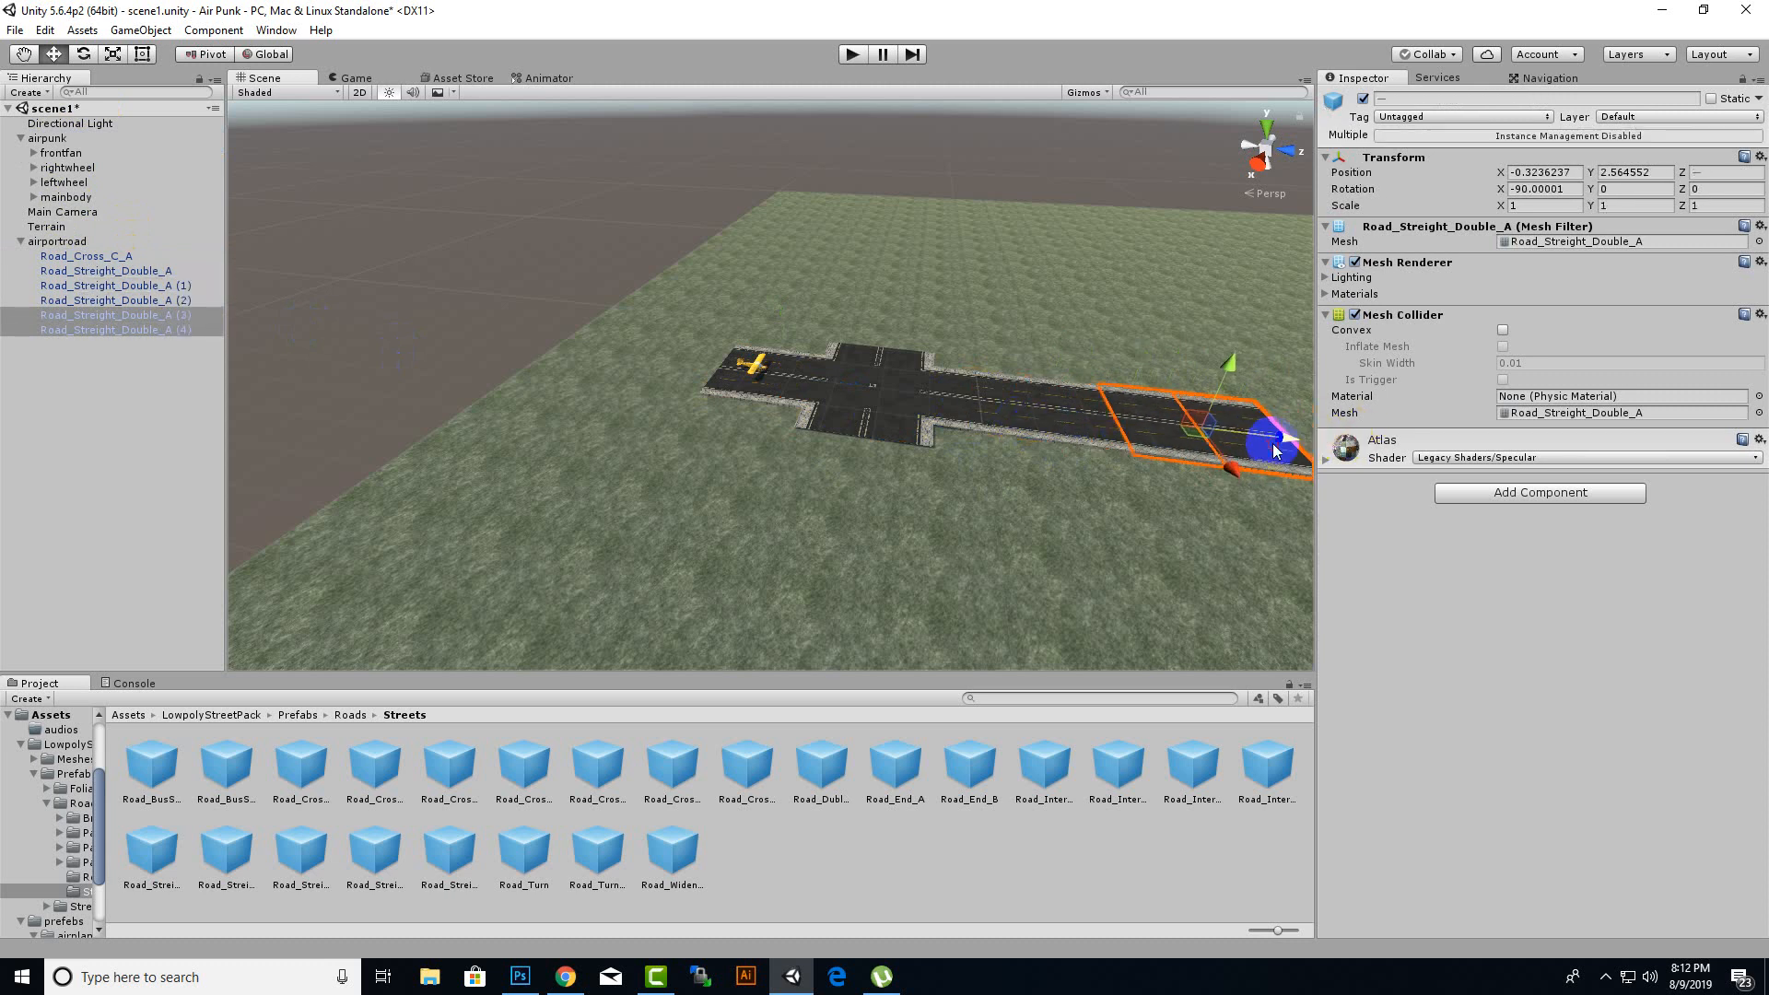
- Duplicate the selected pair of straight road pieces twice more, placing each copied pair end to end along the runway
middle_drag(1177, 518, 821, 549)
key(ctrl+d)
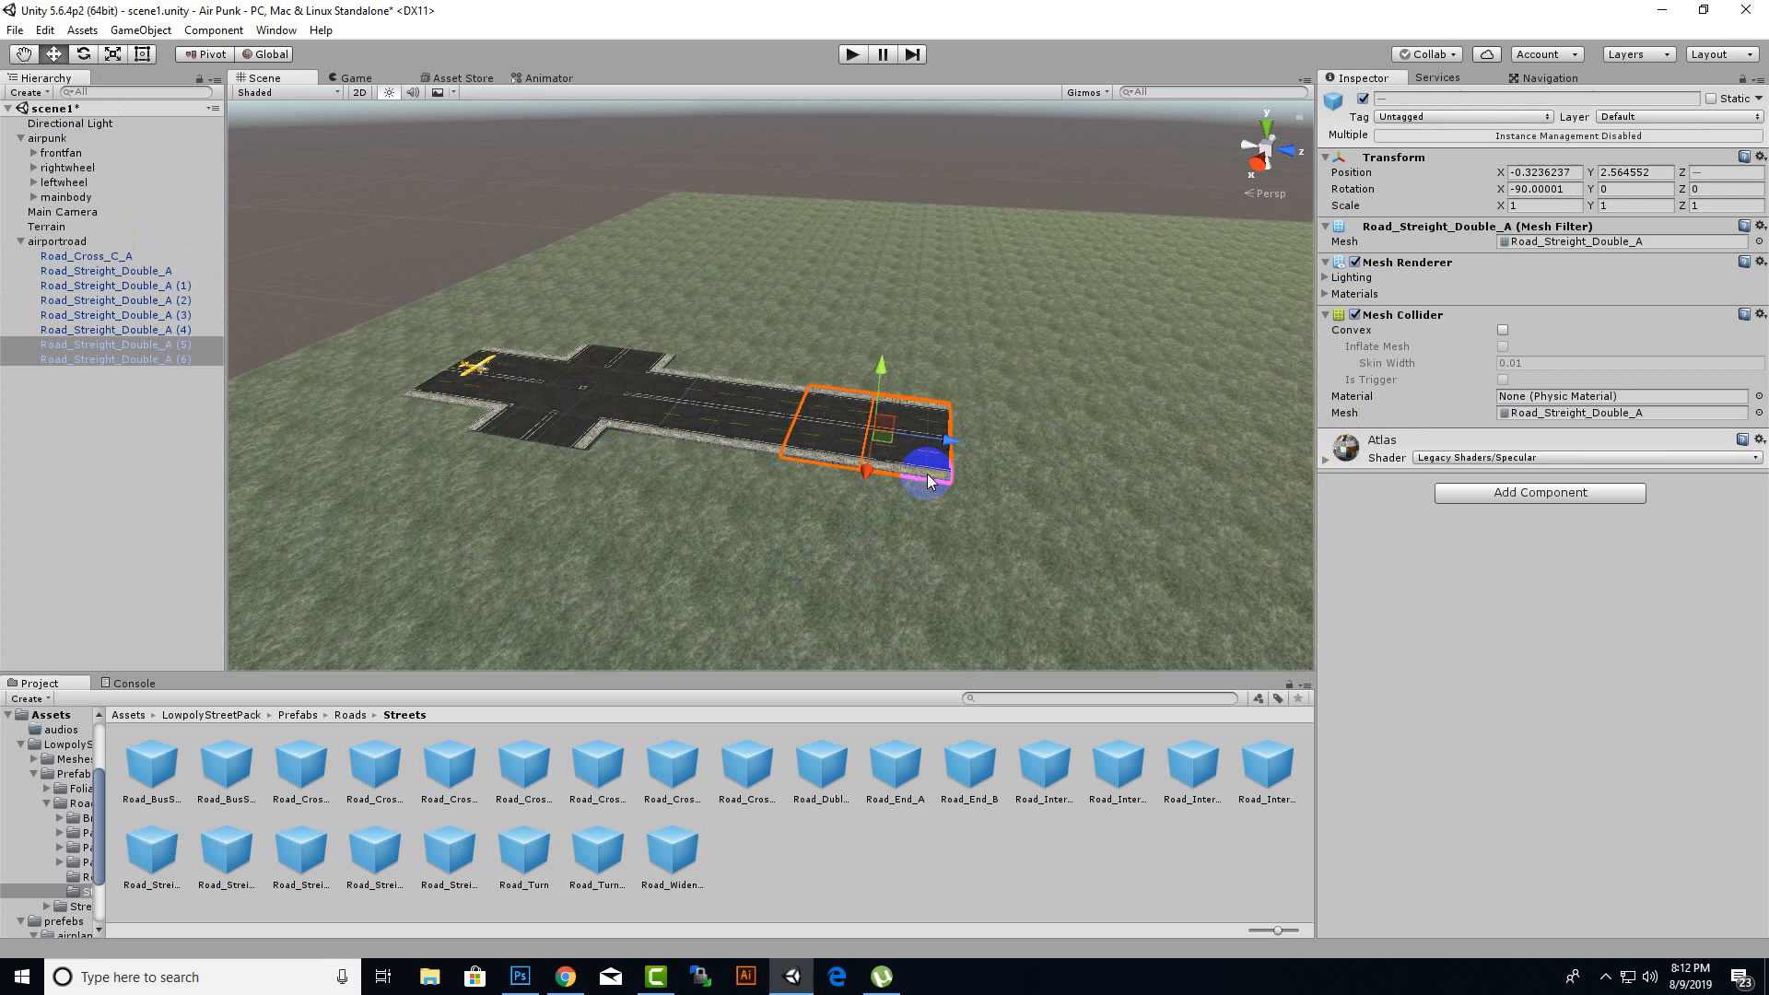
drag(940, 444, 973, 470)
drag(1217, 500, 1072, 523)
scroll(889, 584, down, 5)
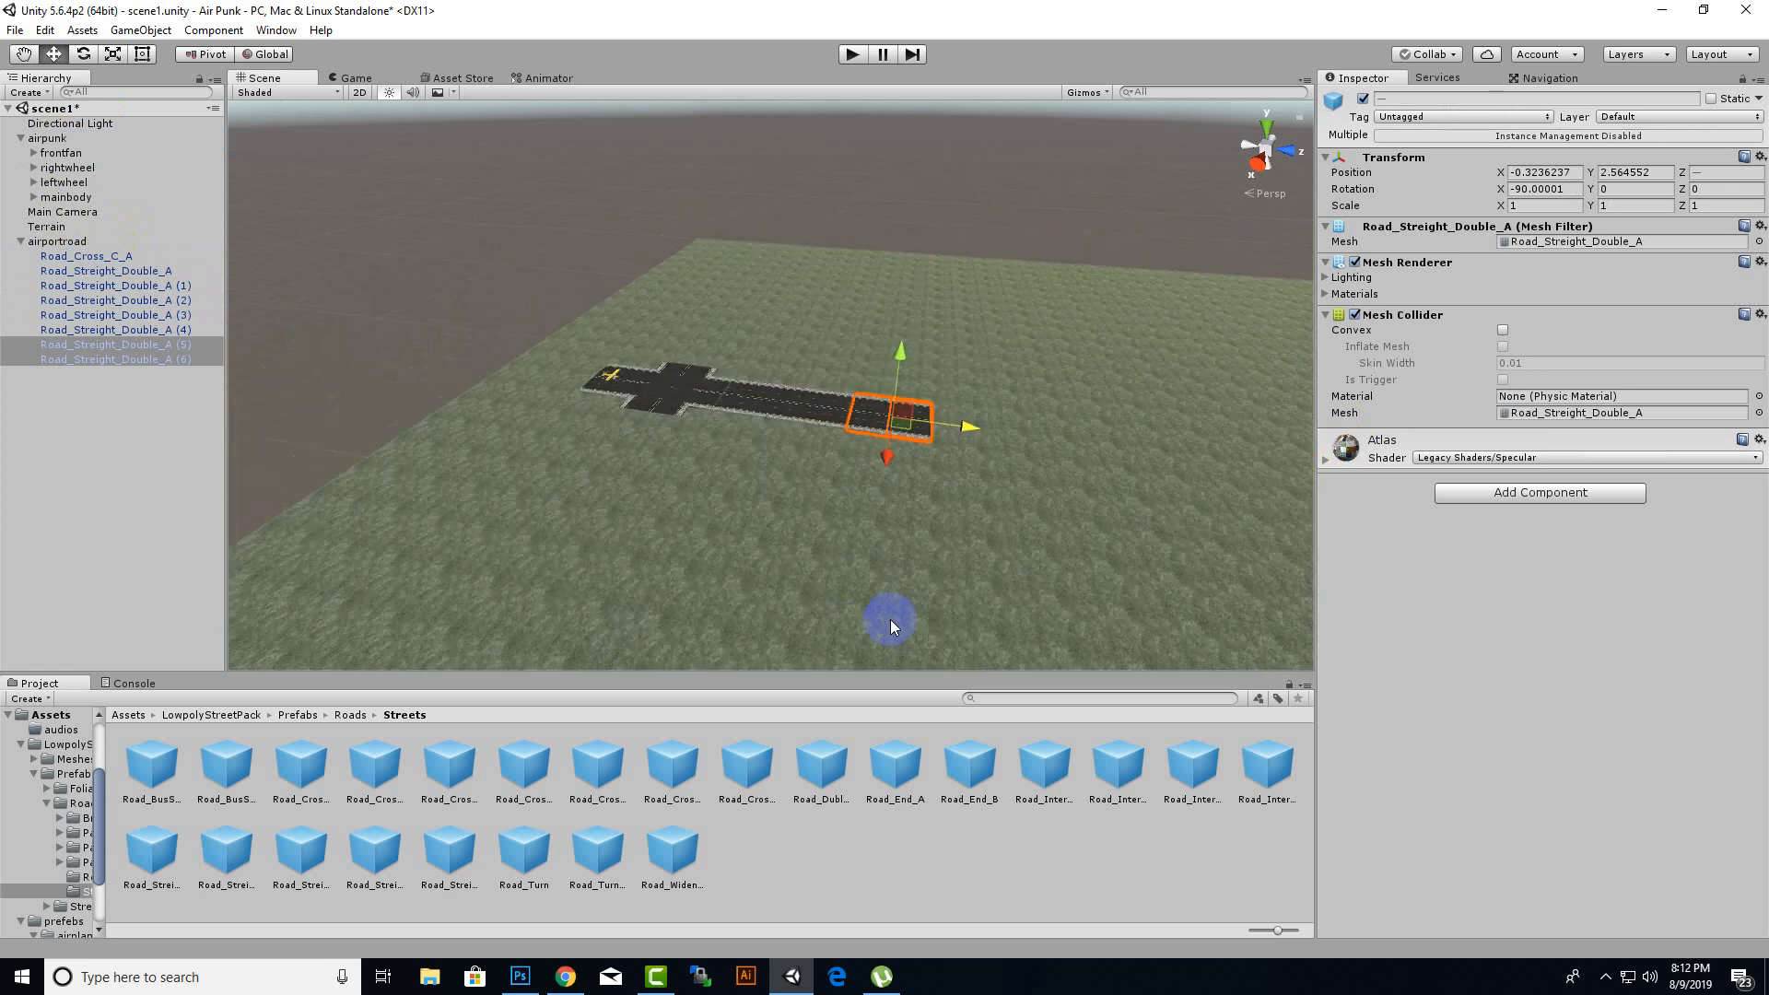
key(ctrl+d)
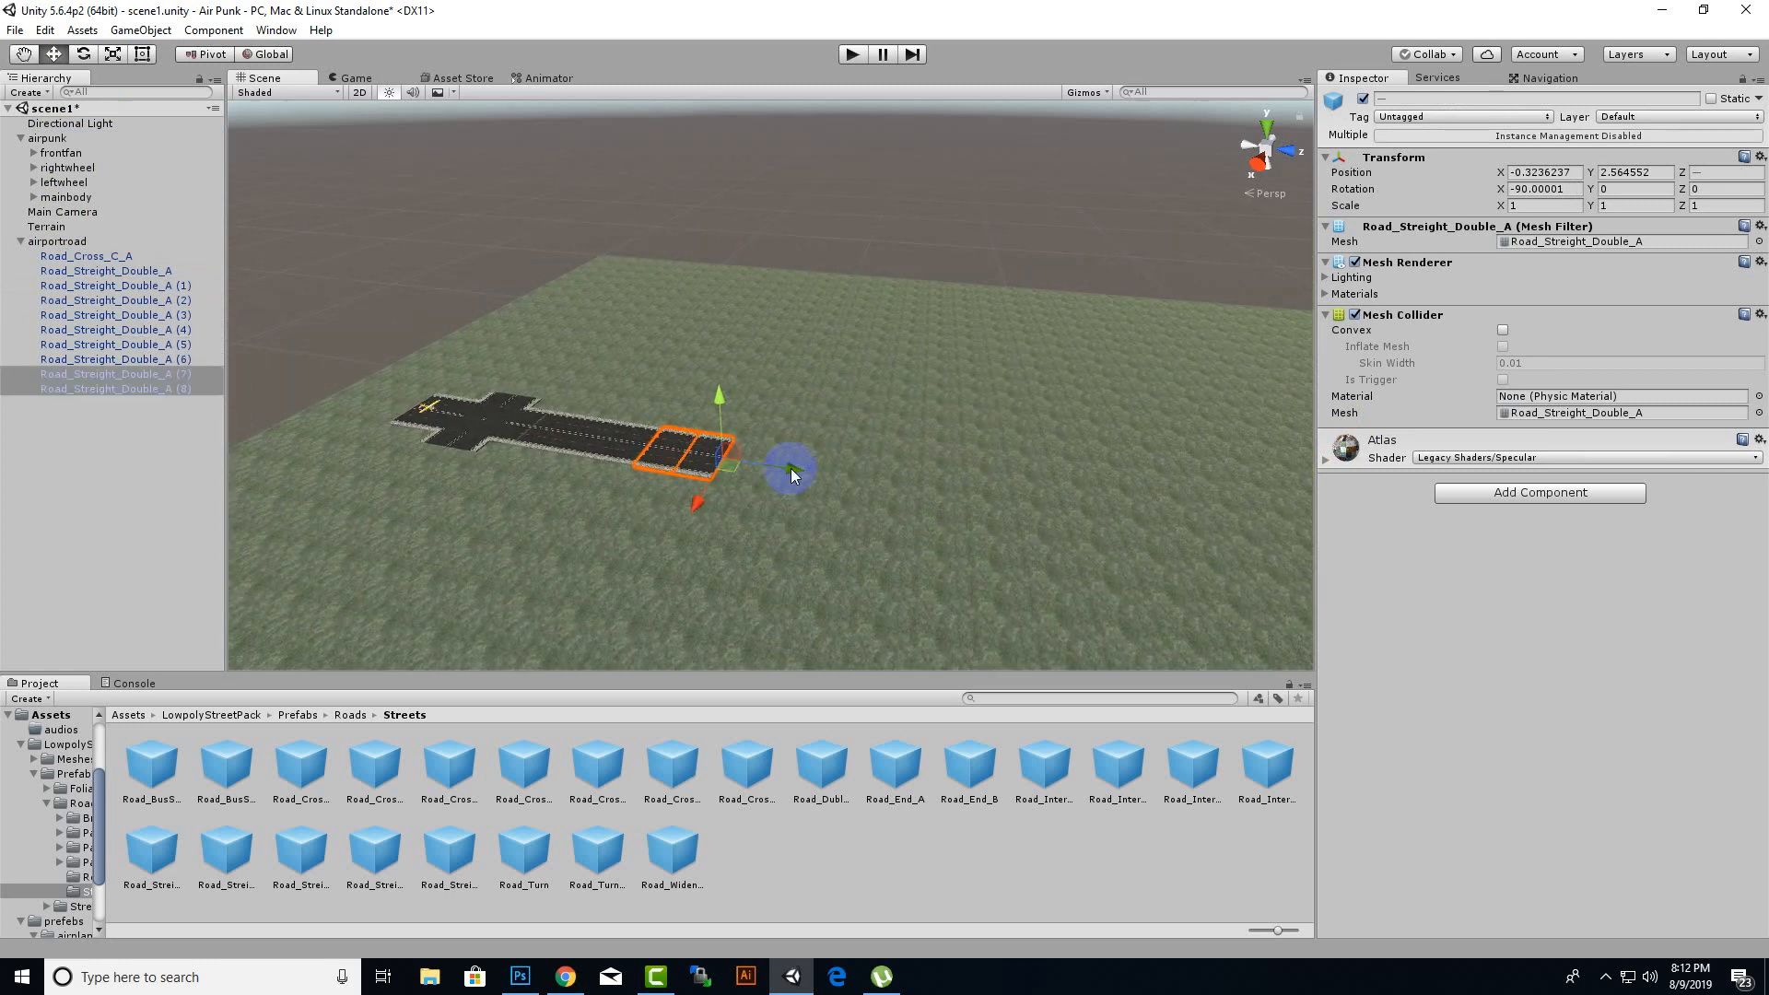
drag(793, 468, 863, 498)
scroll(857, 499, down, 5)
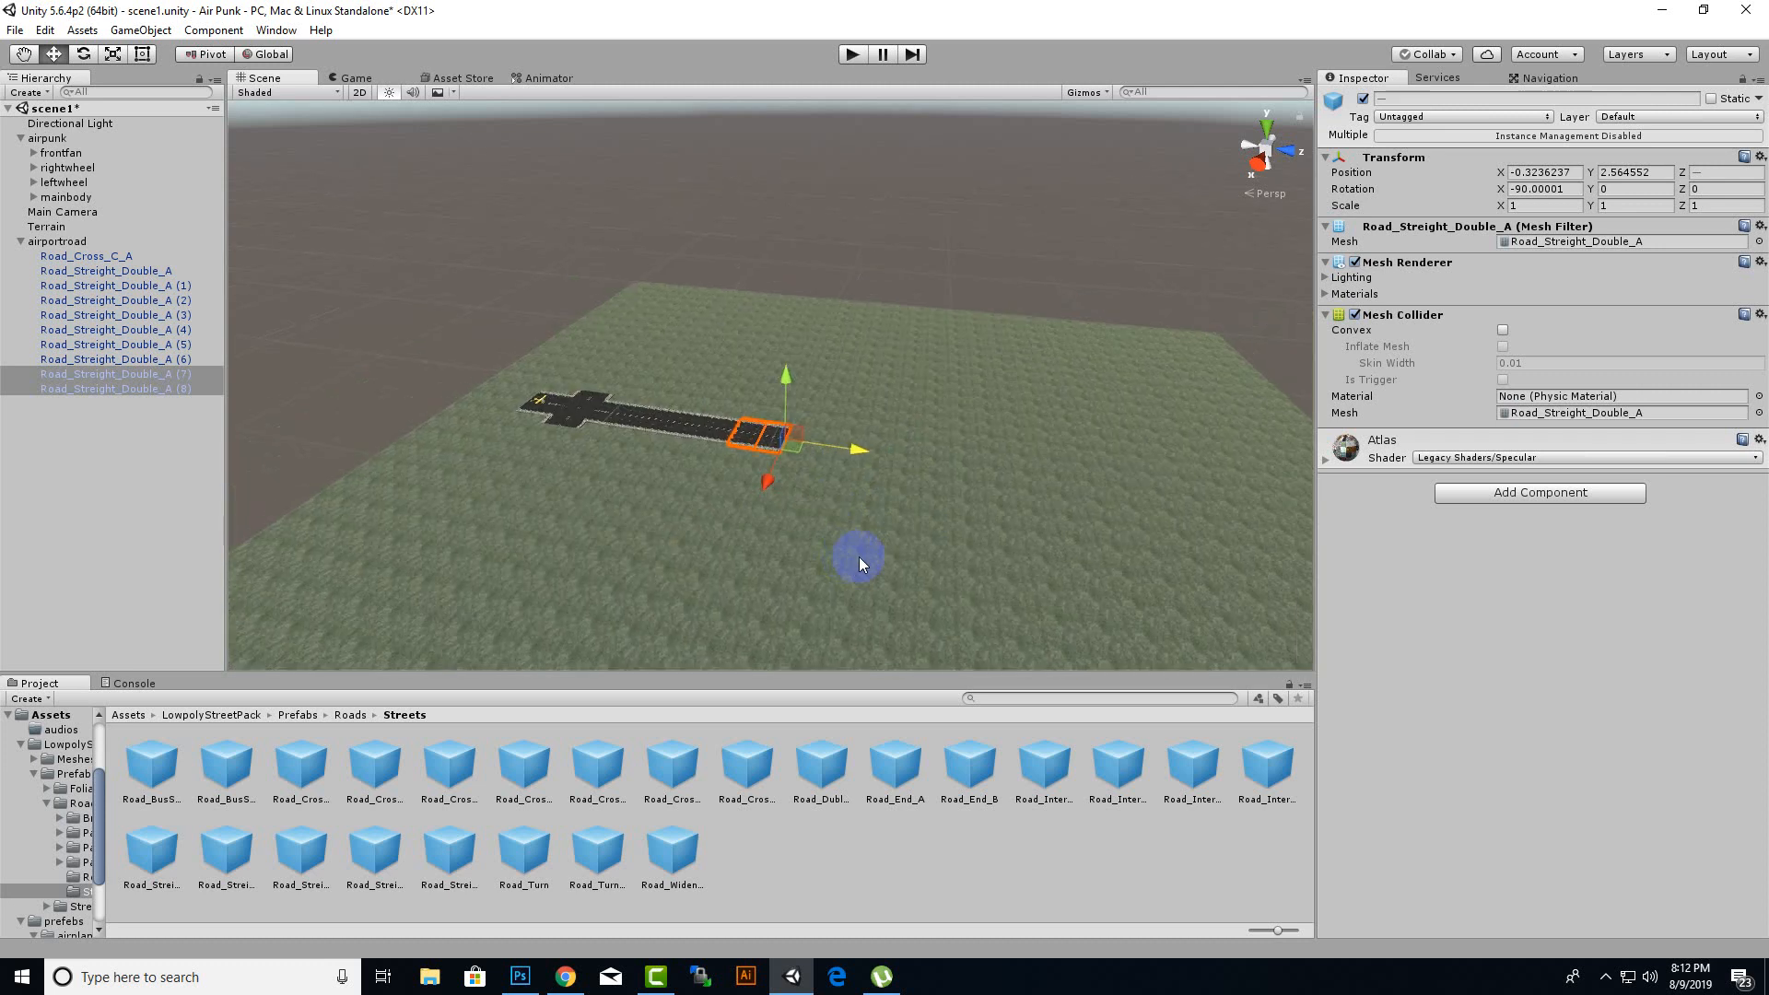
scroll(564, 460, up, 8)
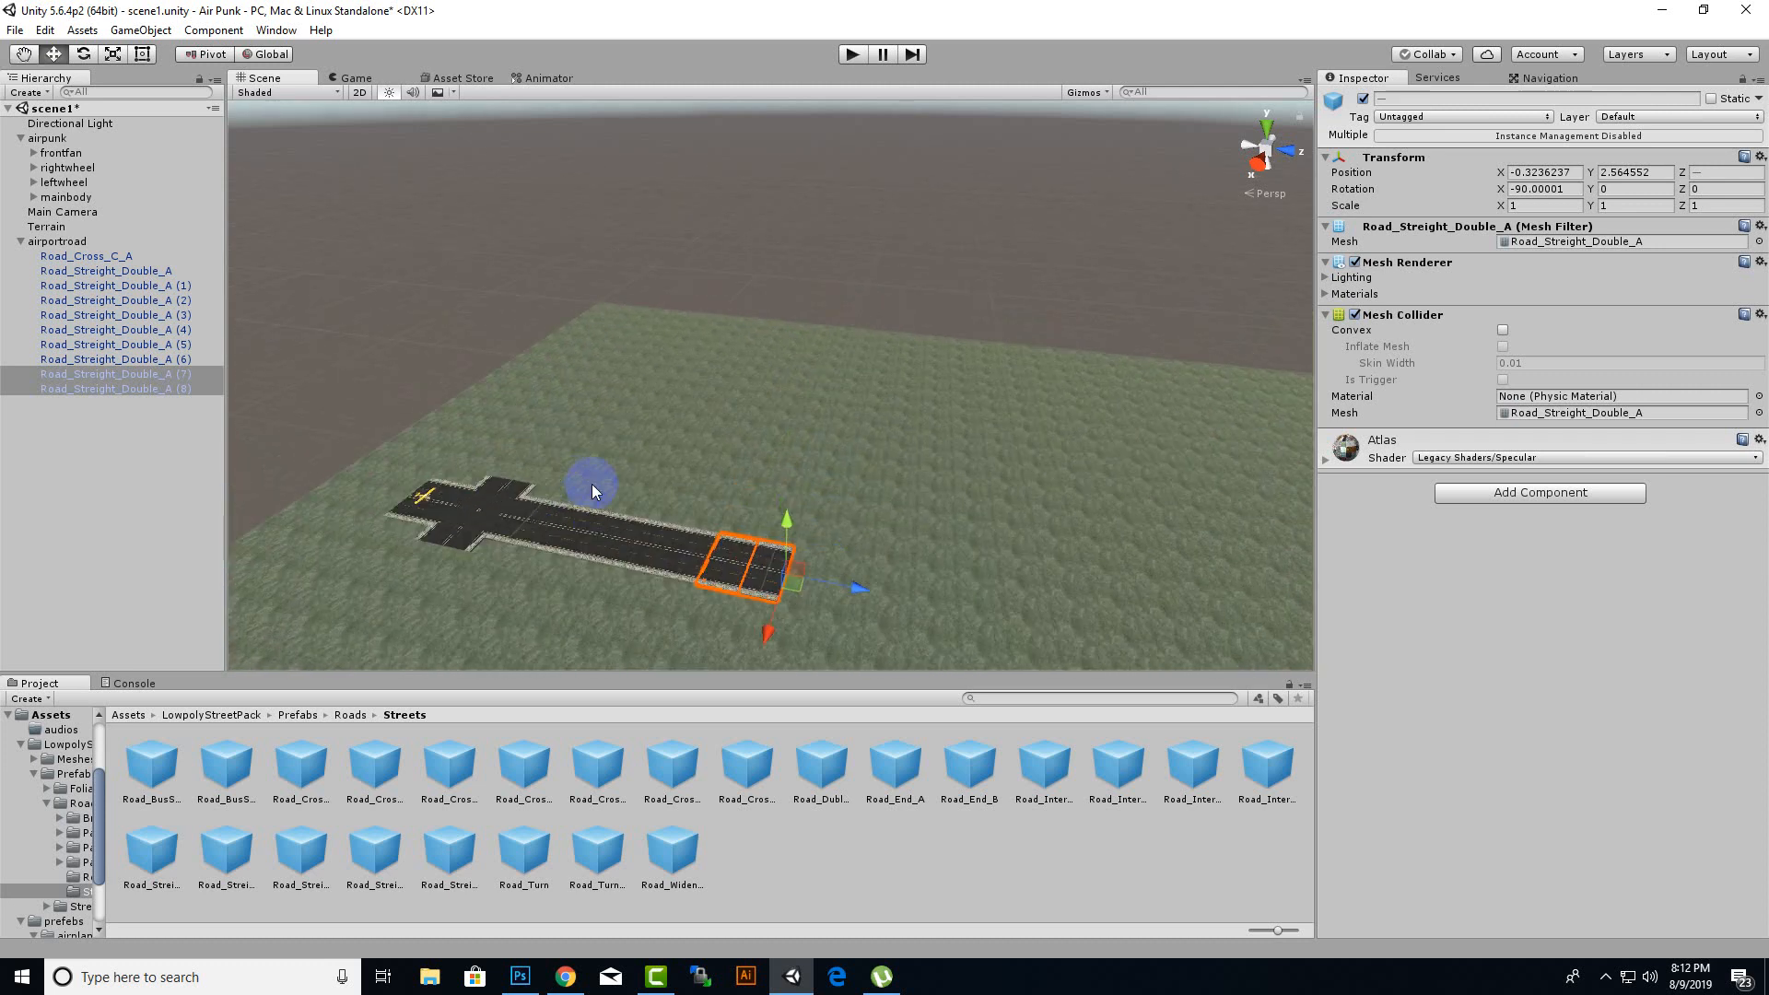
middle_drag(726, 525, 840, 435)
drag(422, 363, 1094, 677)
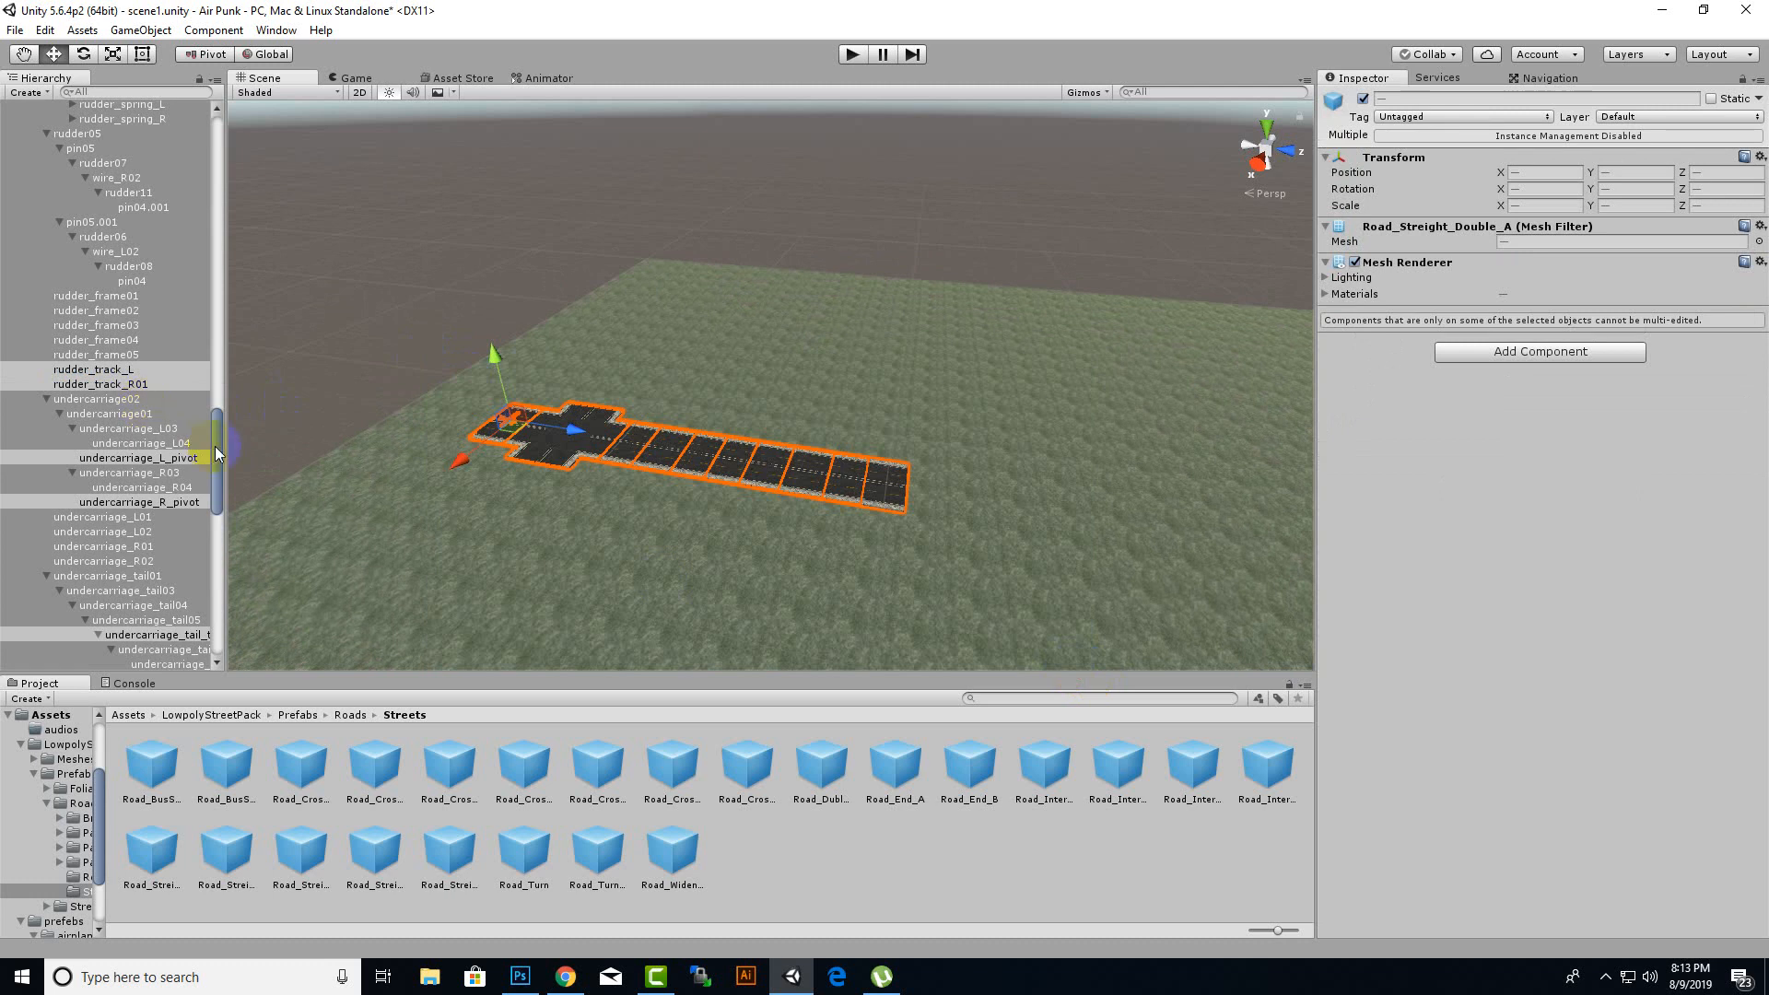
drag(216, 451, 229, 134)
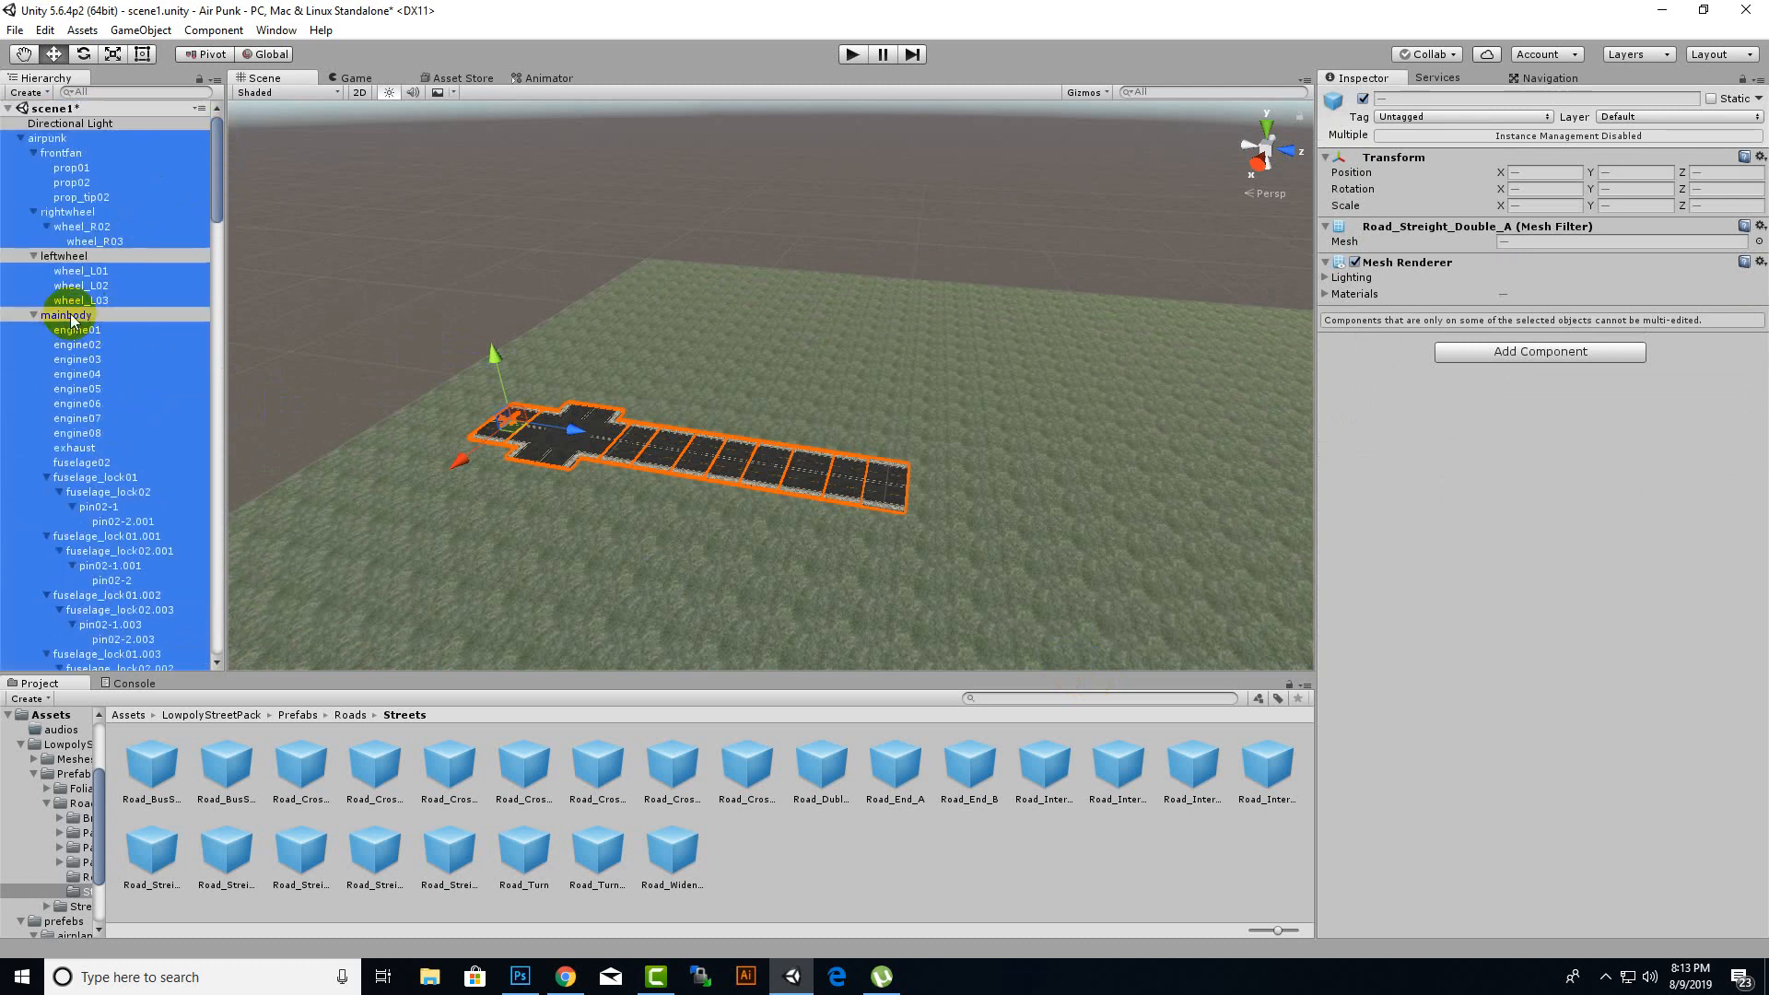
click(20, 139)
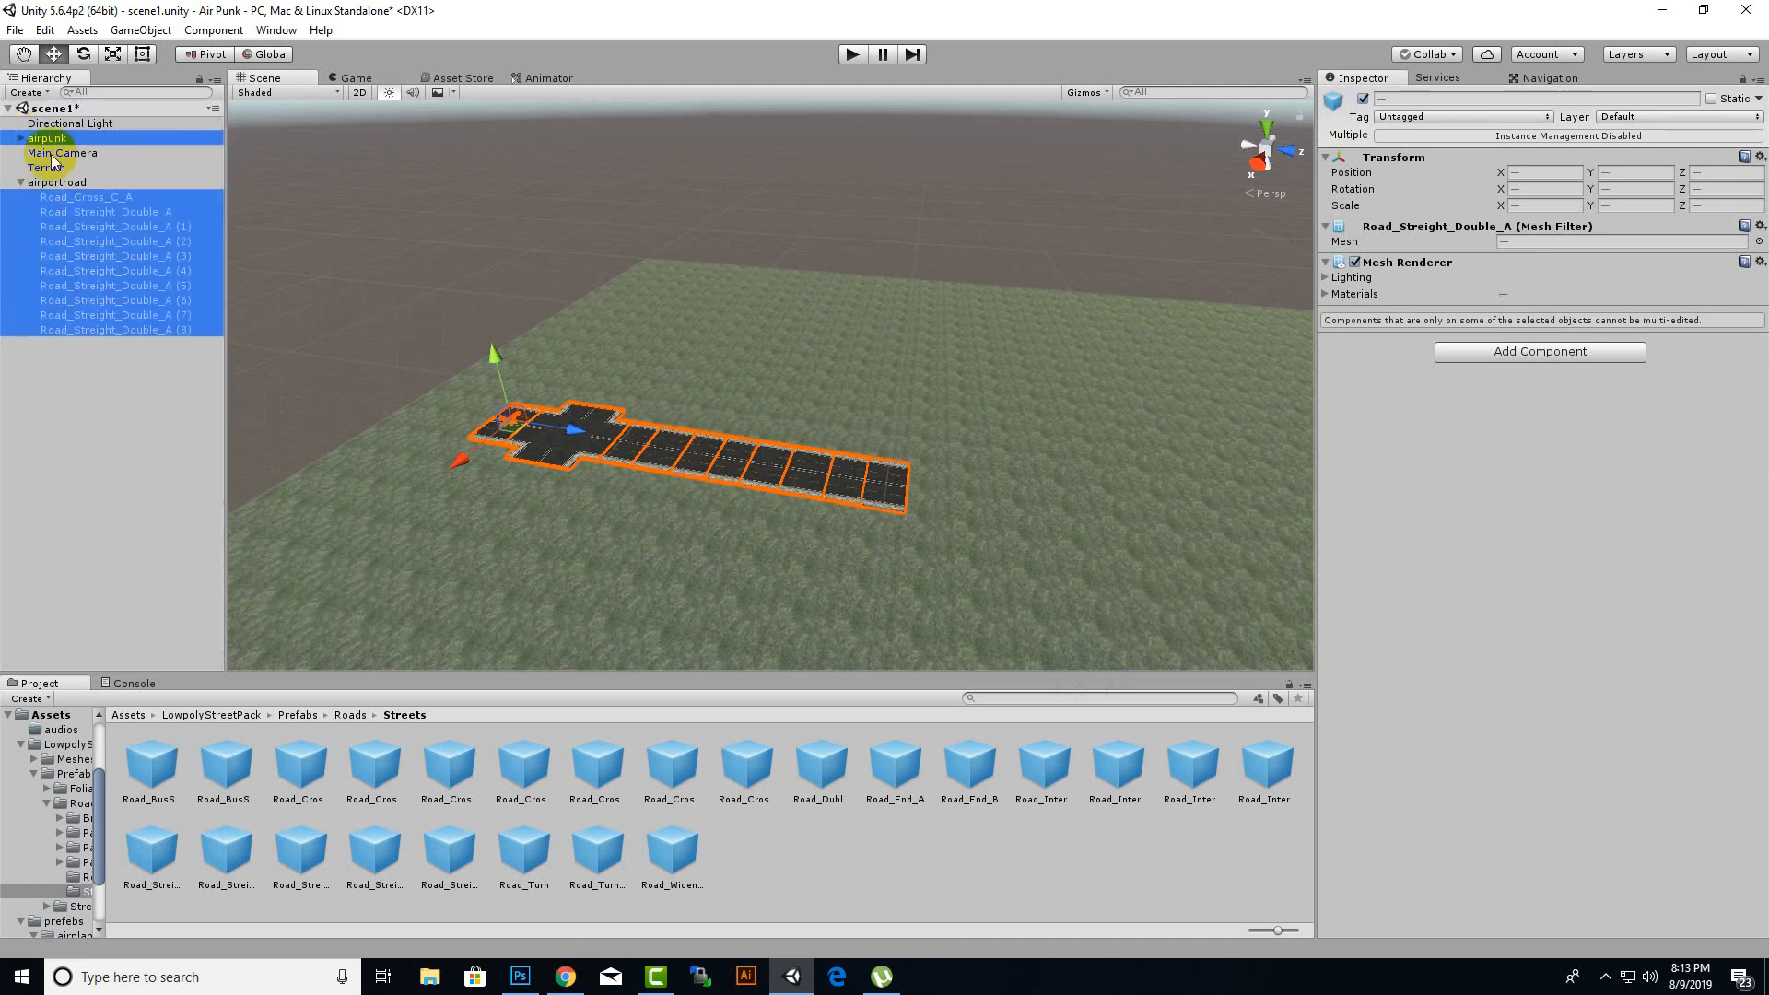
click(51, 143)
click(57, 182)
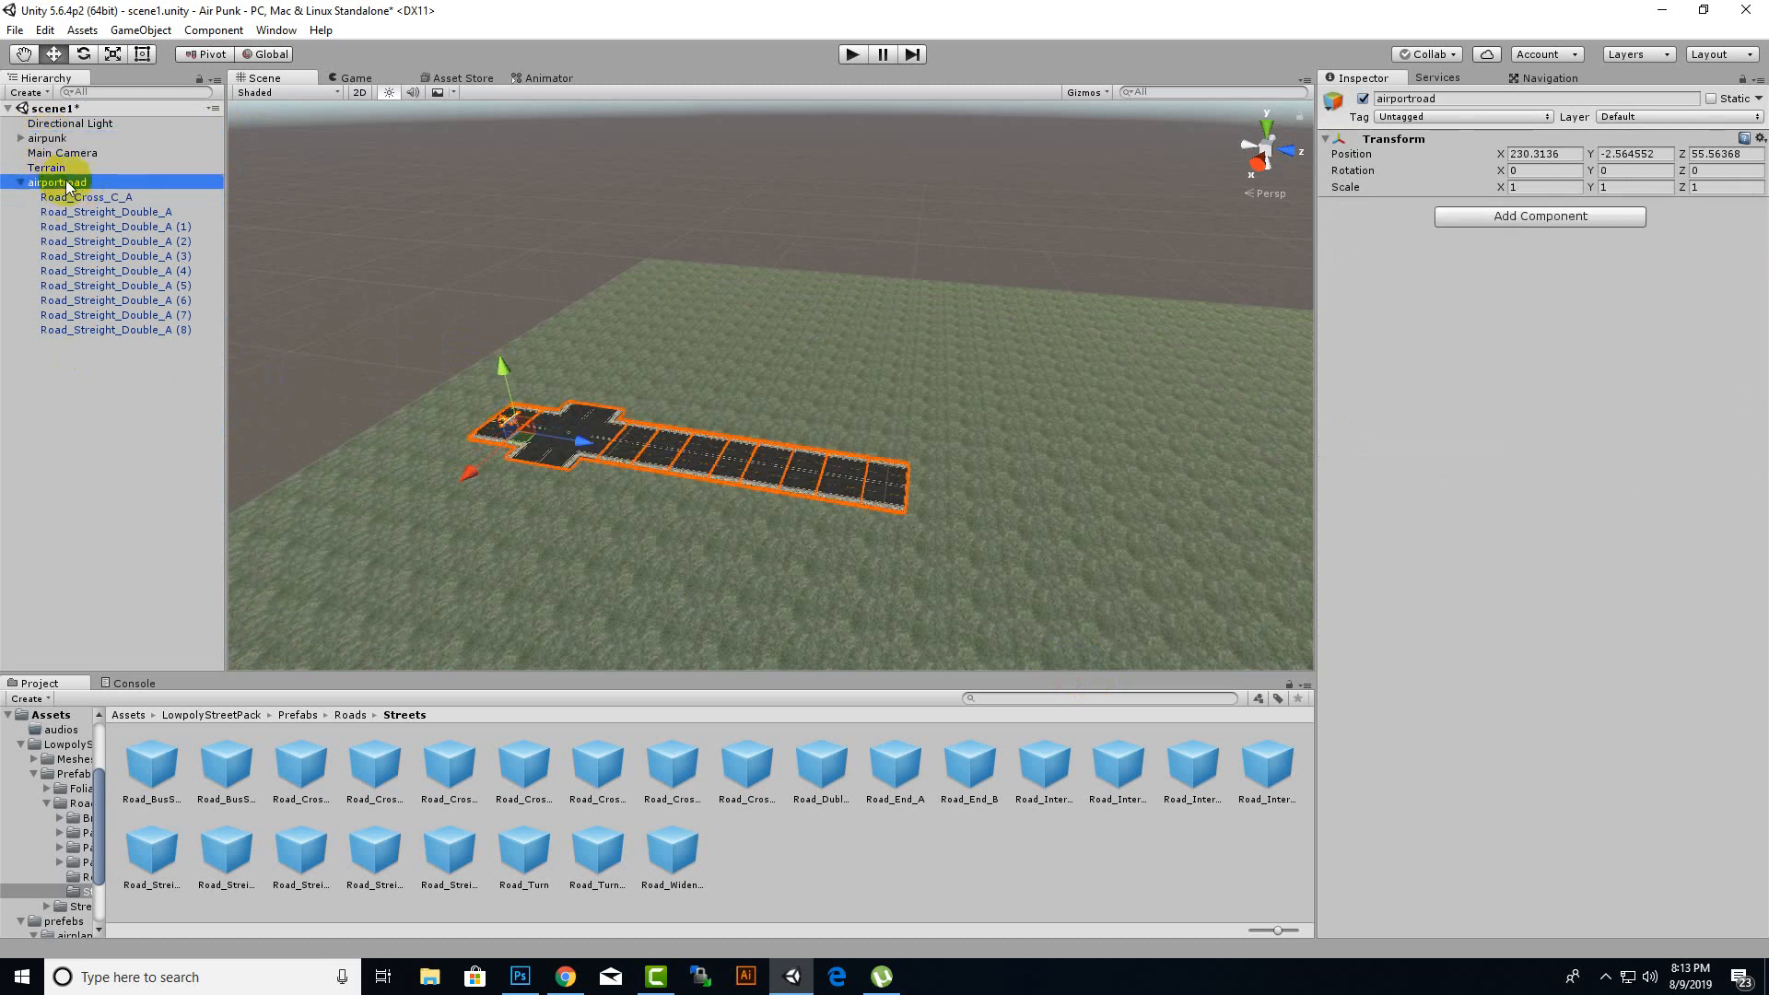
- Duplicate all road pieces under airportroad and move the copies sideways along X to form a second parallel runway joined at the crossings
click(58, 198)
shift+click(113, 330)
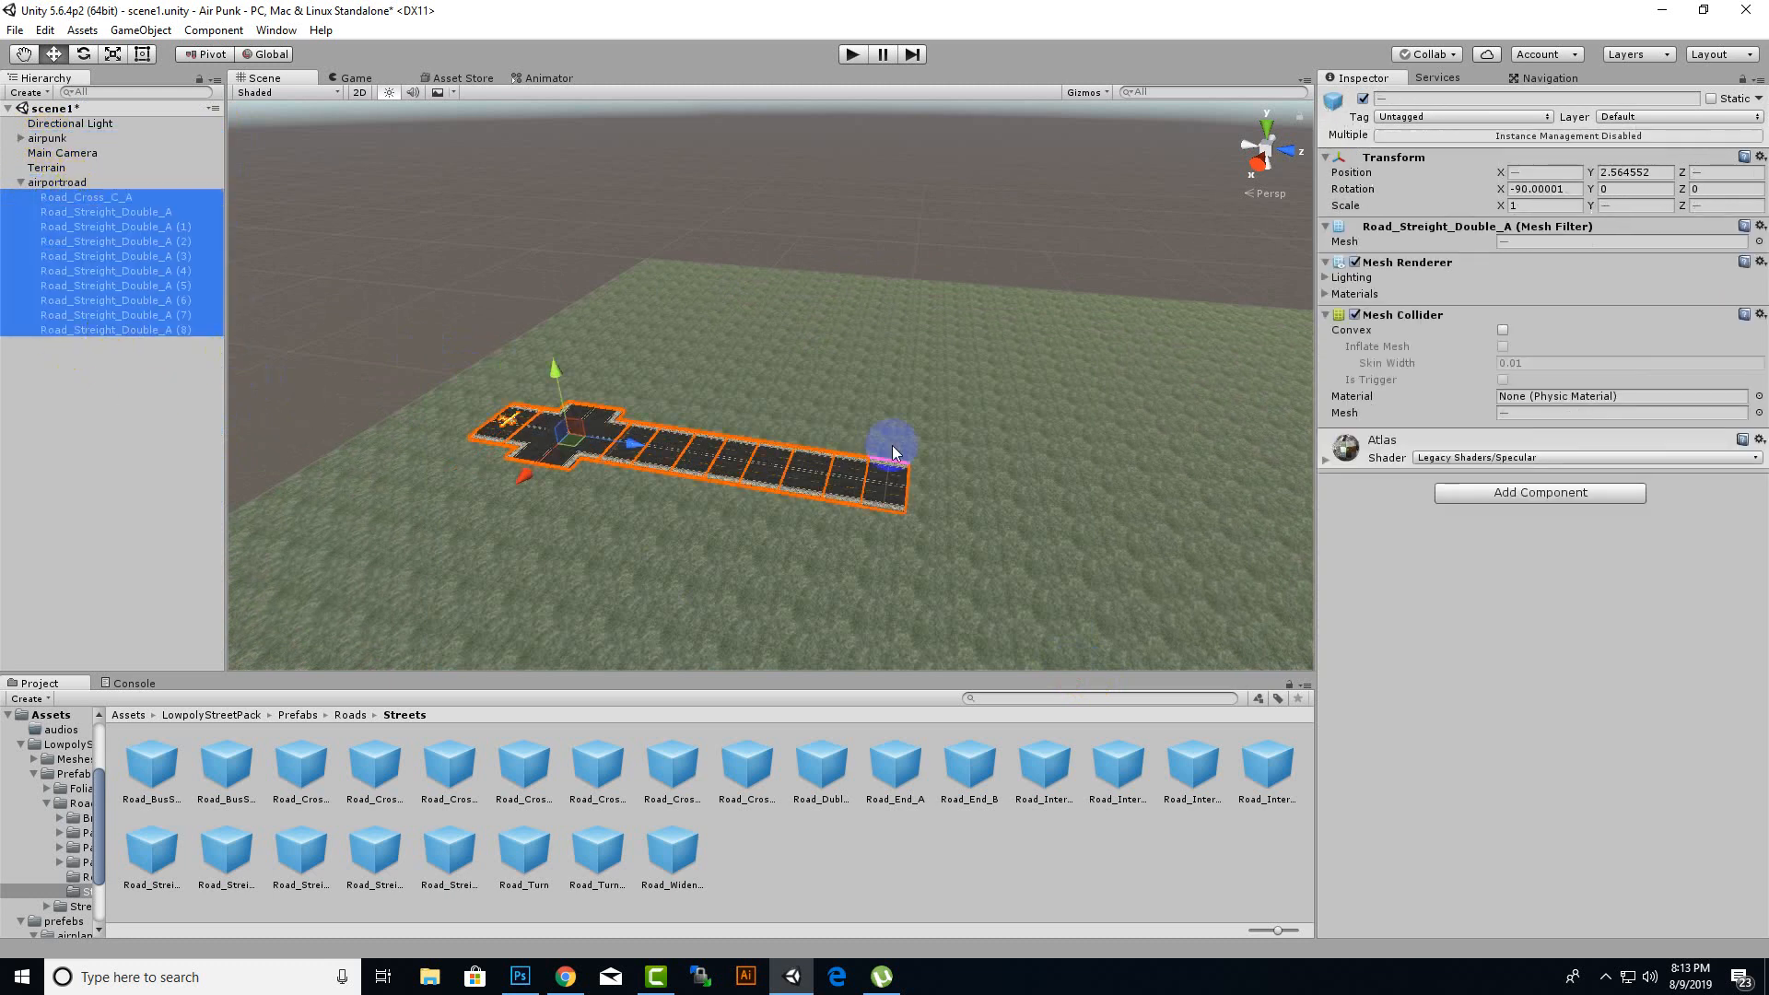
key(ctrl+d)
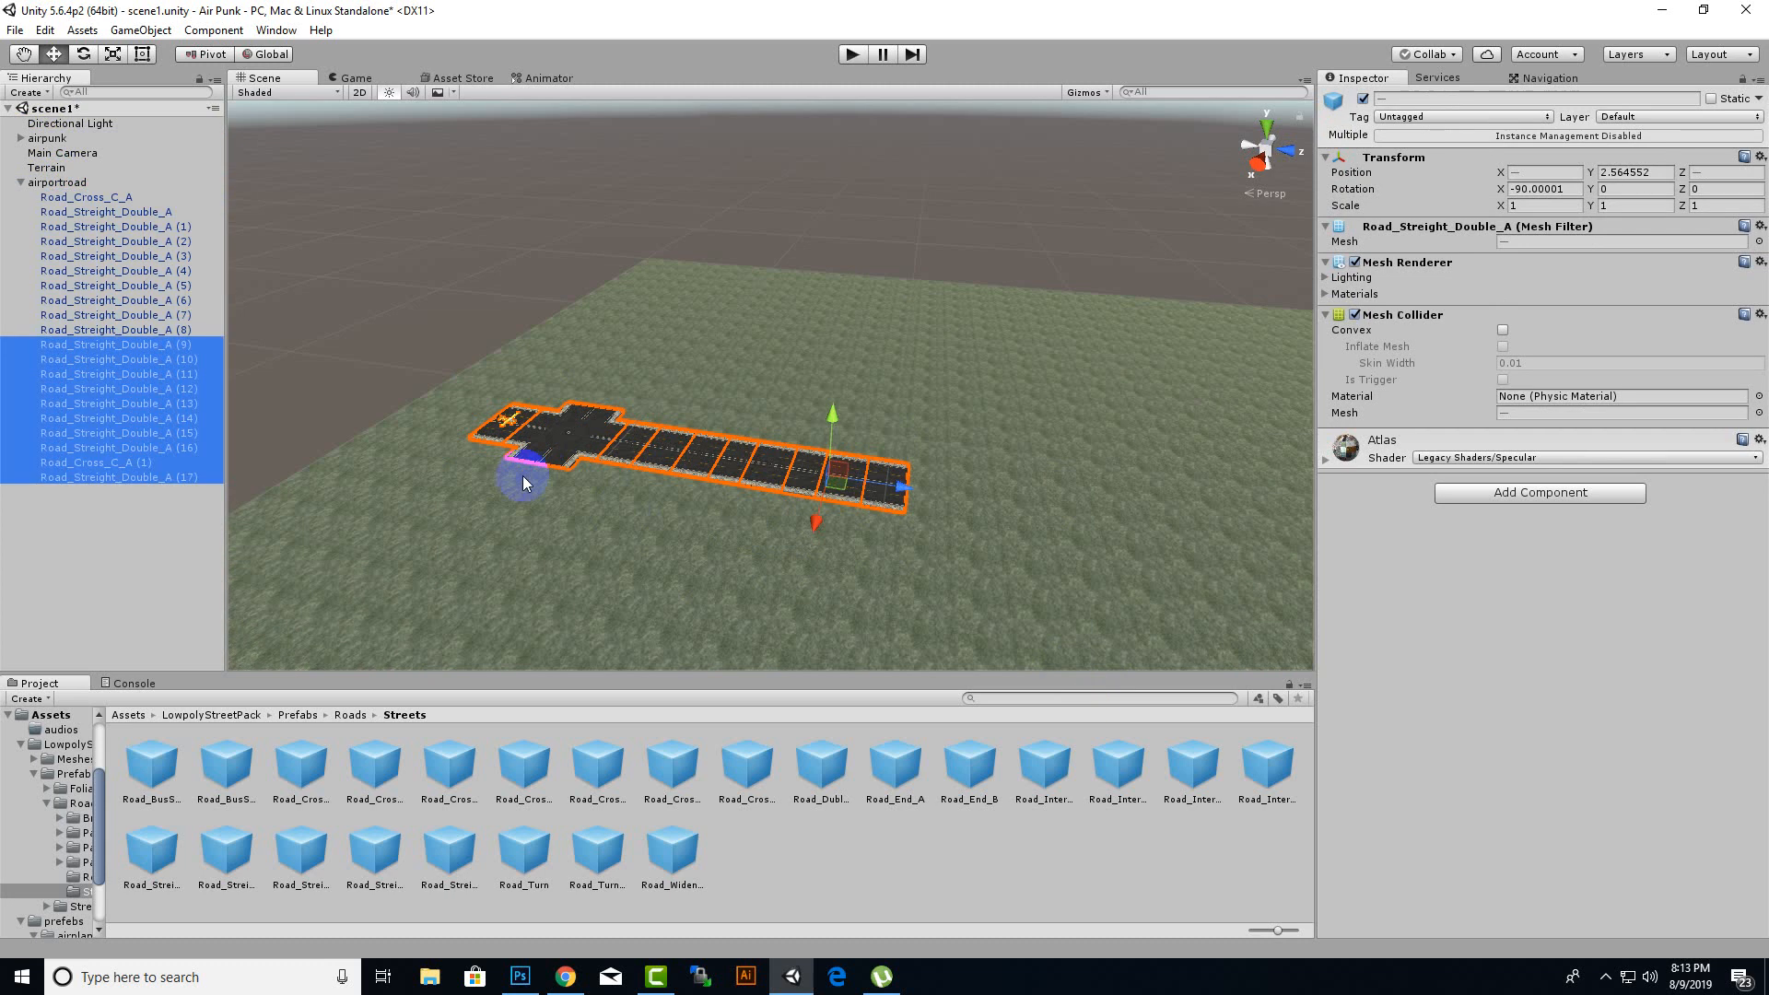
drag(827, 553, 801, 594)
scroll(689, 605, down, 3)
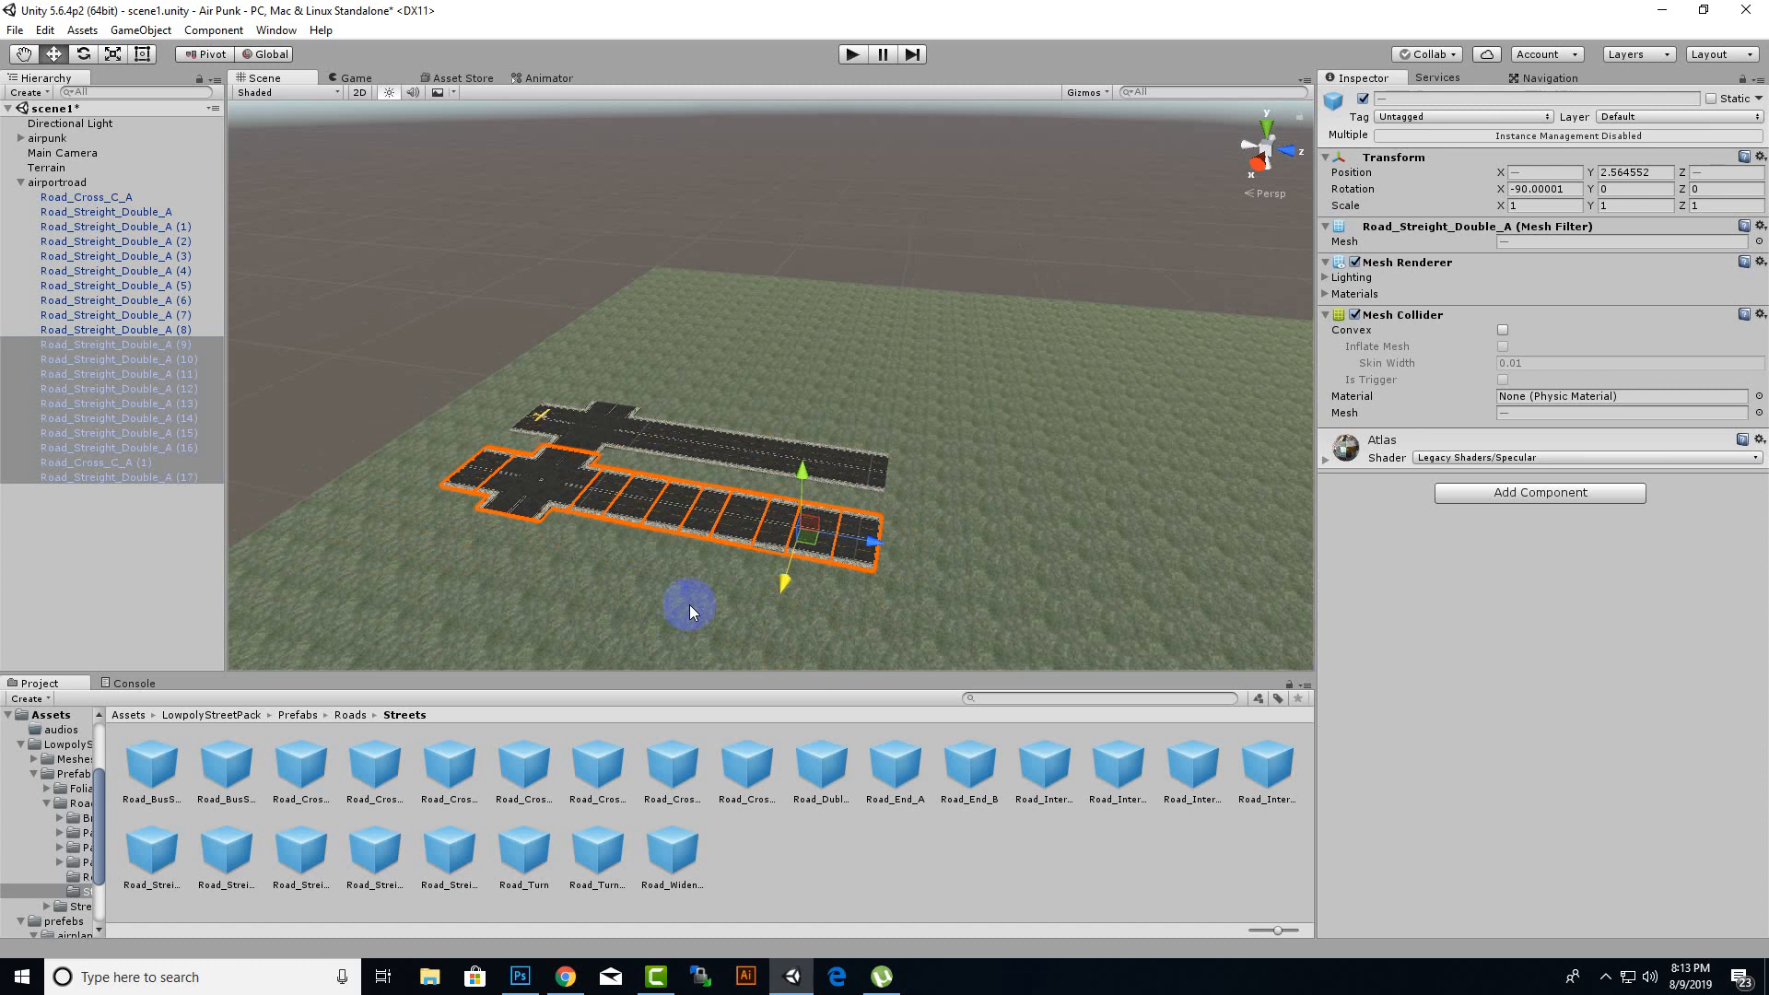
- Examine the two parallel runways and the connection between their crossings from several angles
alt+drag(654, 606, 1019, 547)
click(1014, 545)
scroll(804, 451, up, 8)
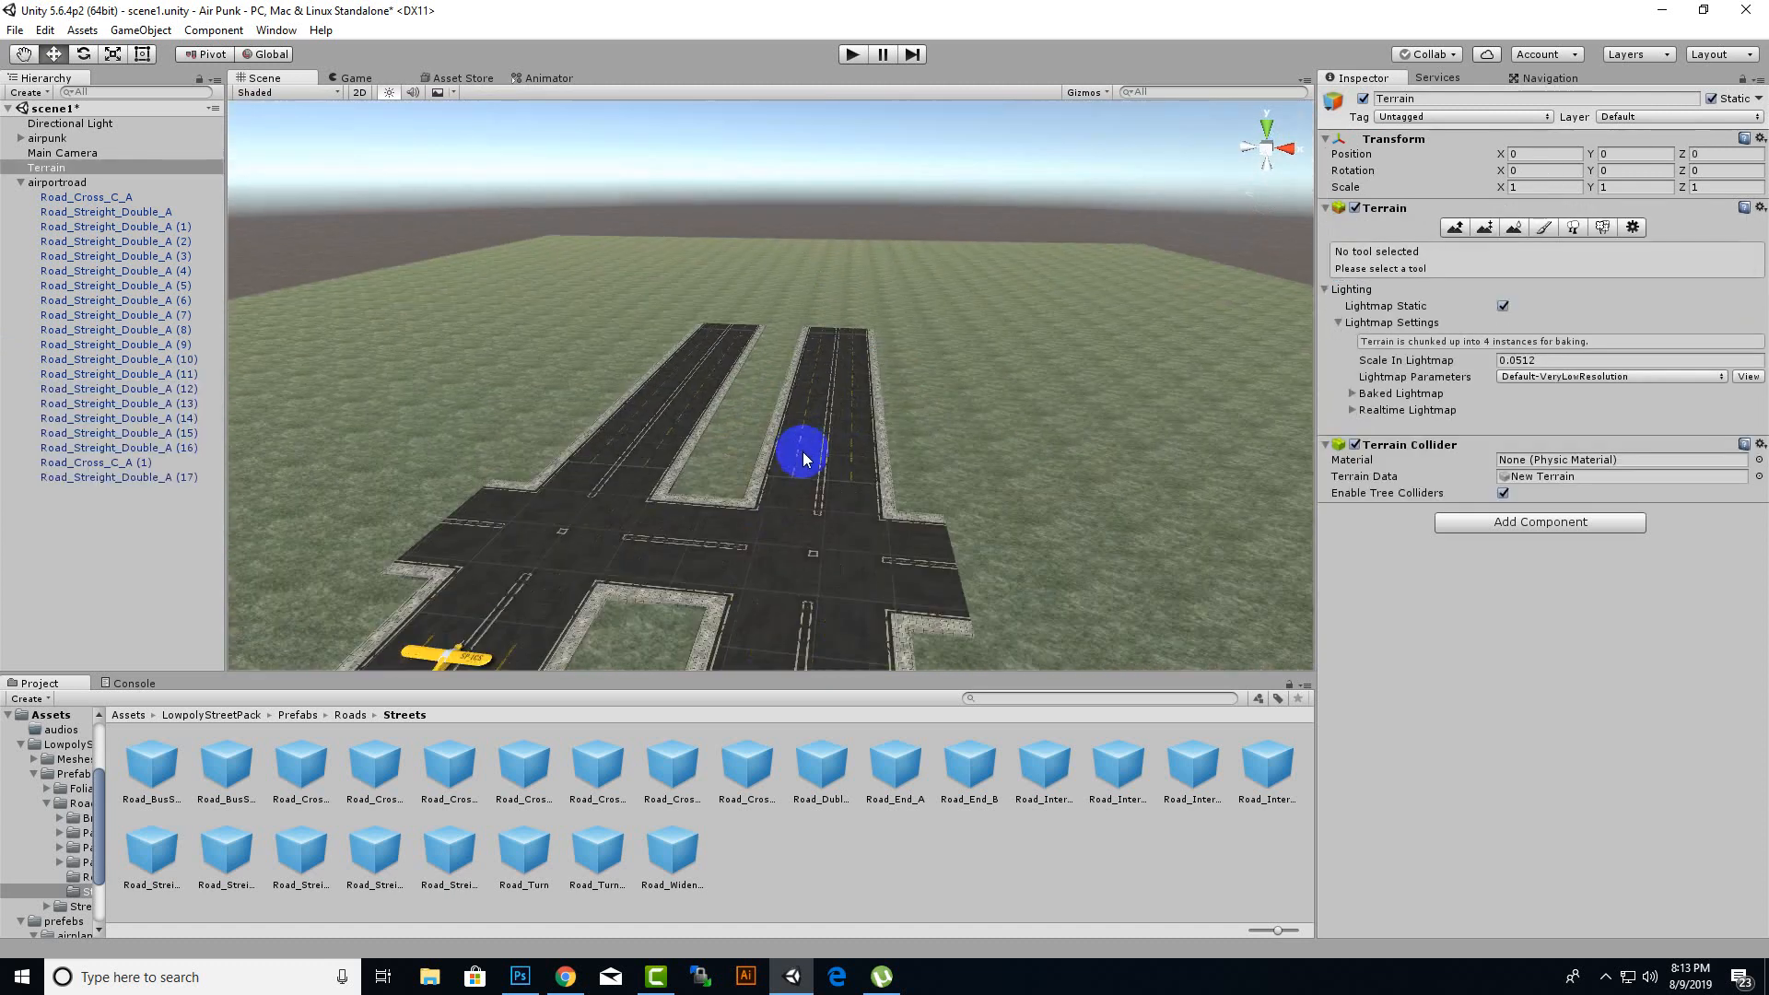
middle_drag(774, 590, 772, 503)
scroll(772, 499, down, 8)
alt+drag(631, 535, 906, 496)
scroll(1005, 467, up, 3)
alt+drag(1004, 470, 801, 577)
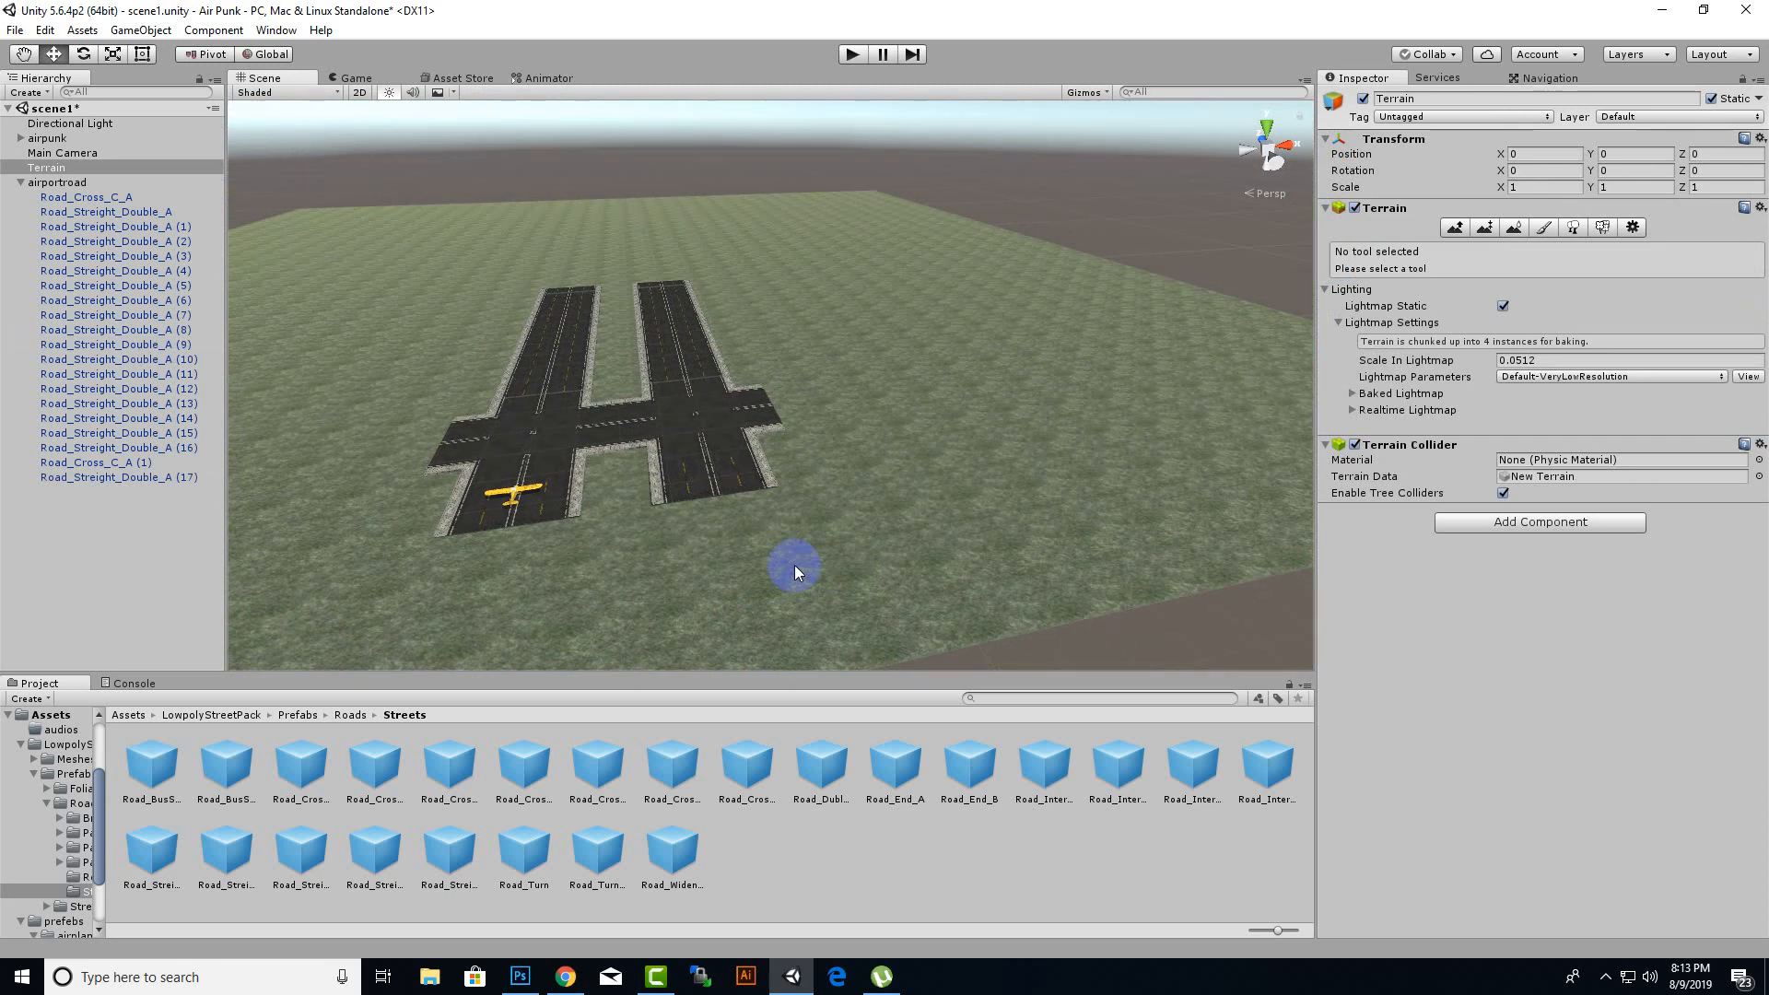
- Save scene1 with the finished parallel runways
key(ctrl+s)
scroll(502, 579, up, 5)
middle_drag(505, 577, 687, 489)
scroll(733, 494, up, 5)
scroll(698, 507, down, 5)
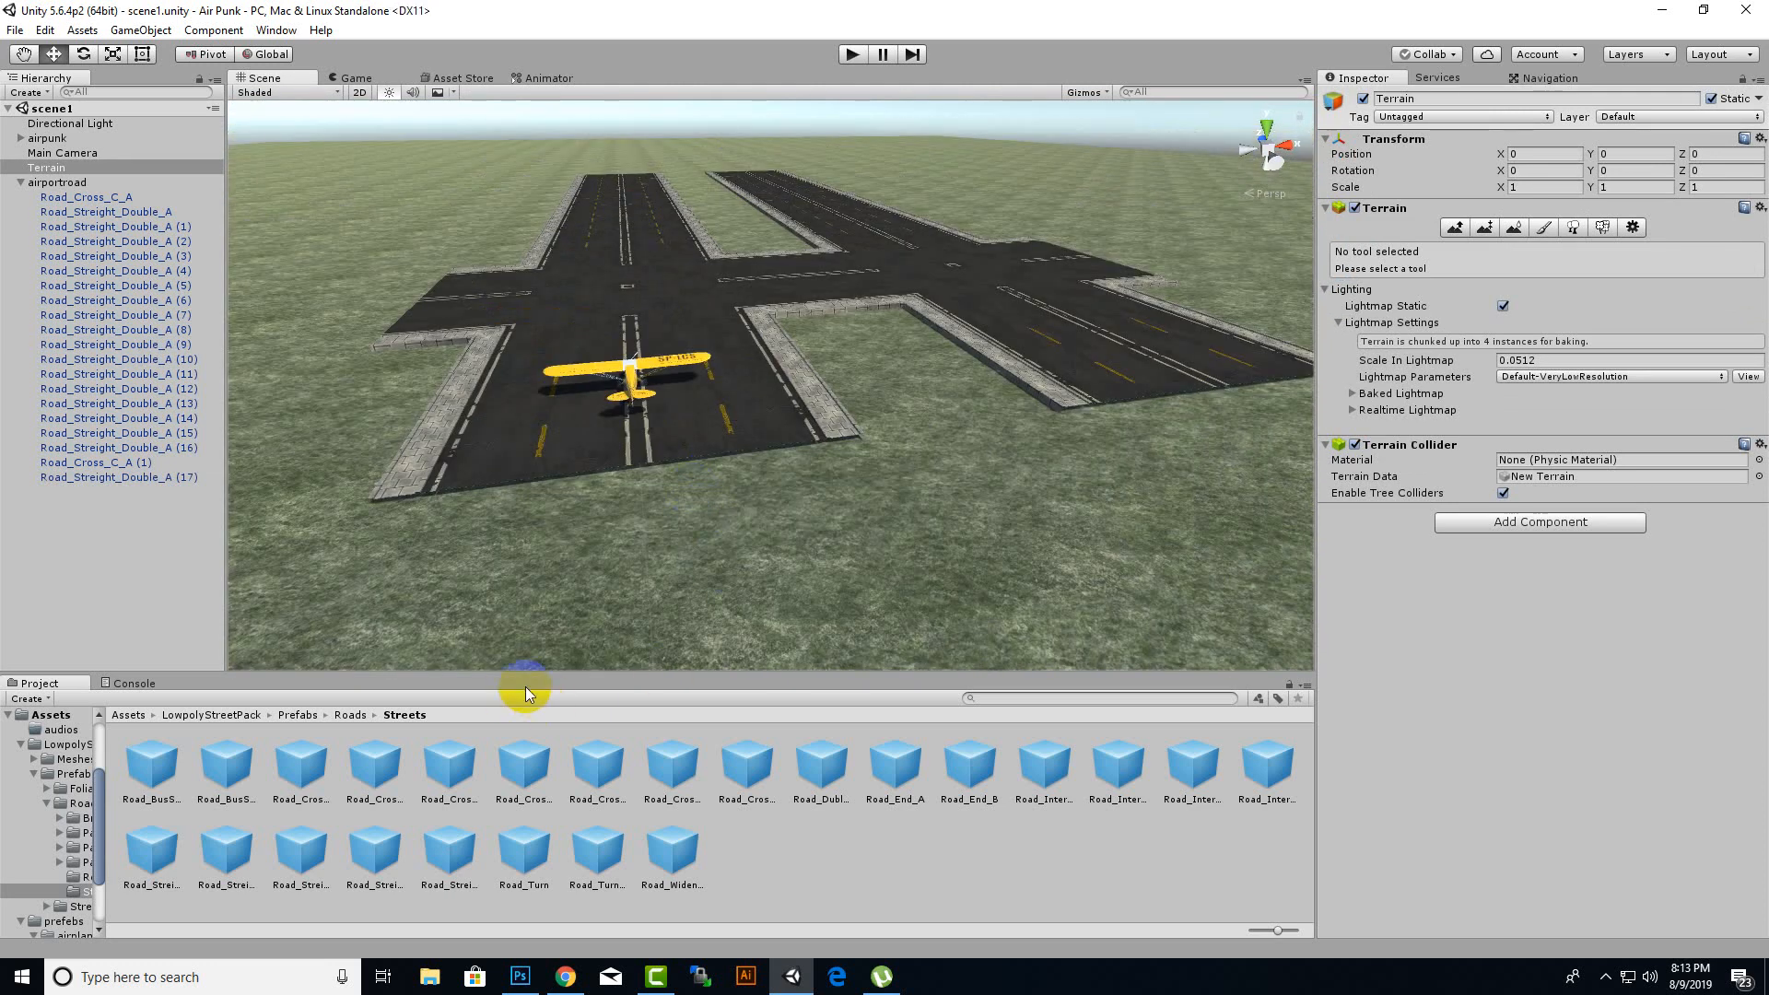
- Return the project browser to the root Assets folder and collapse the airportroad group in the scene hierarchy
click(349, 715)
click(129, 715)
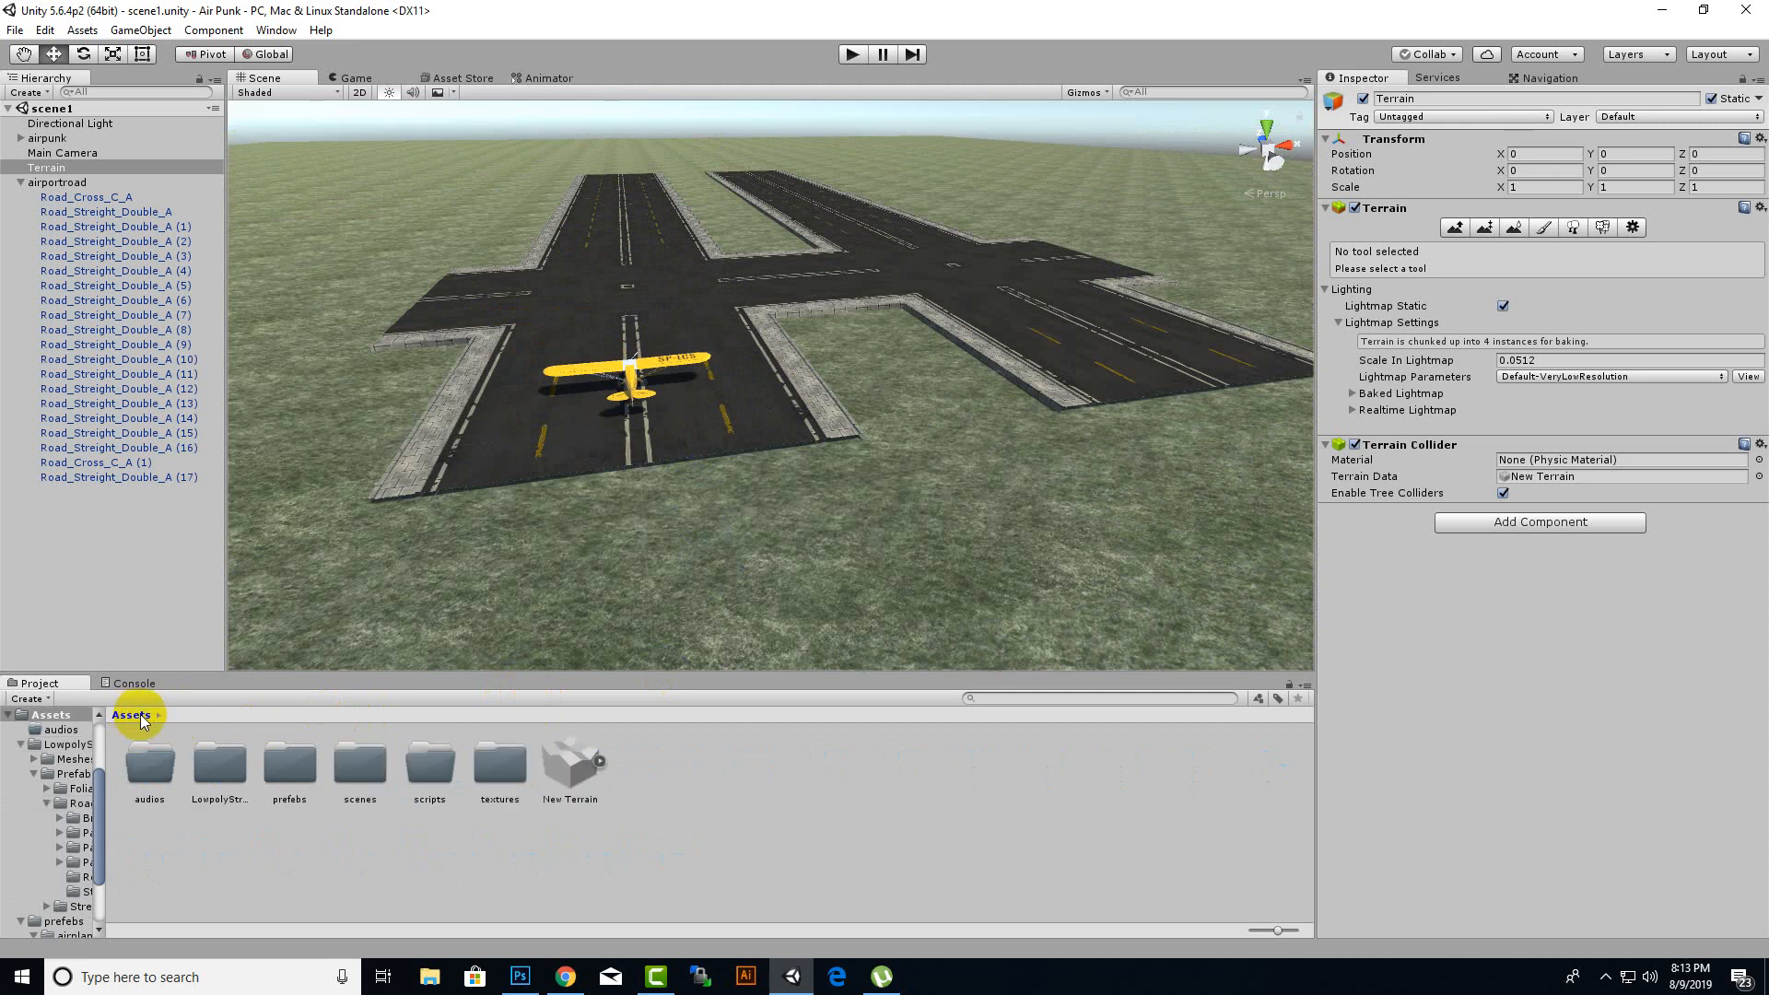
click(19, 182)
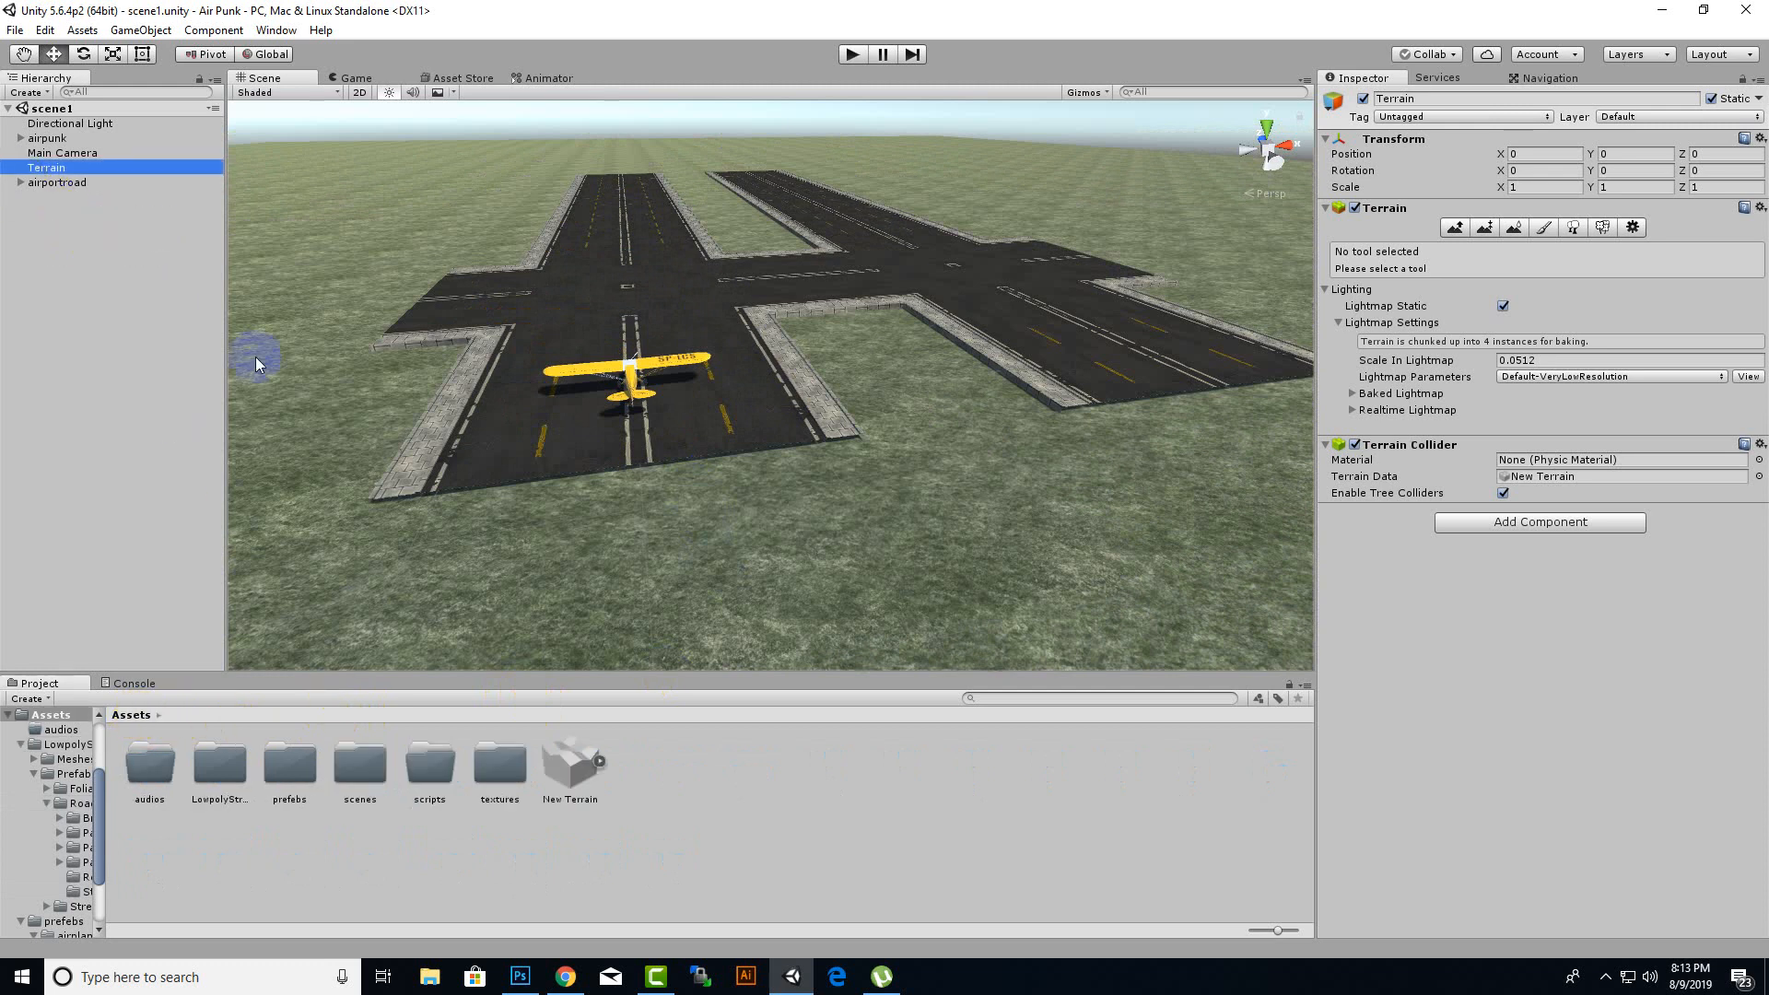
- Select the airpunk plane and examine its placement on the runway from behind and from the side
scroll(671, 437, up, 5)
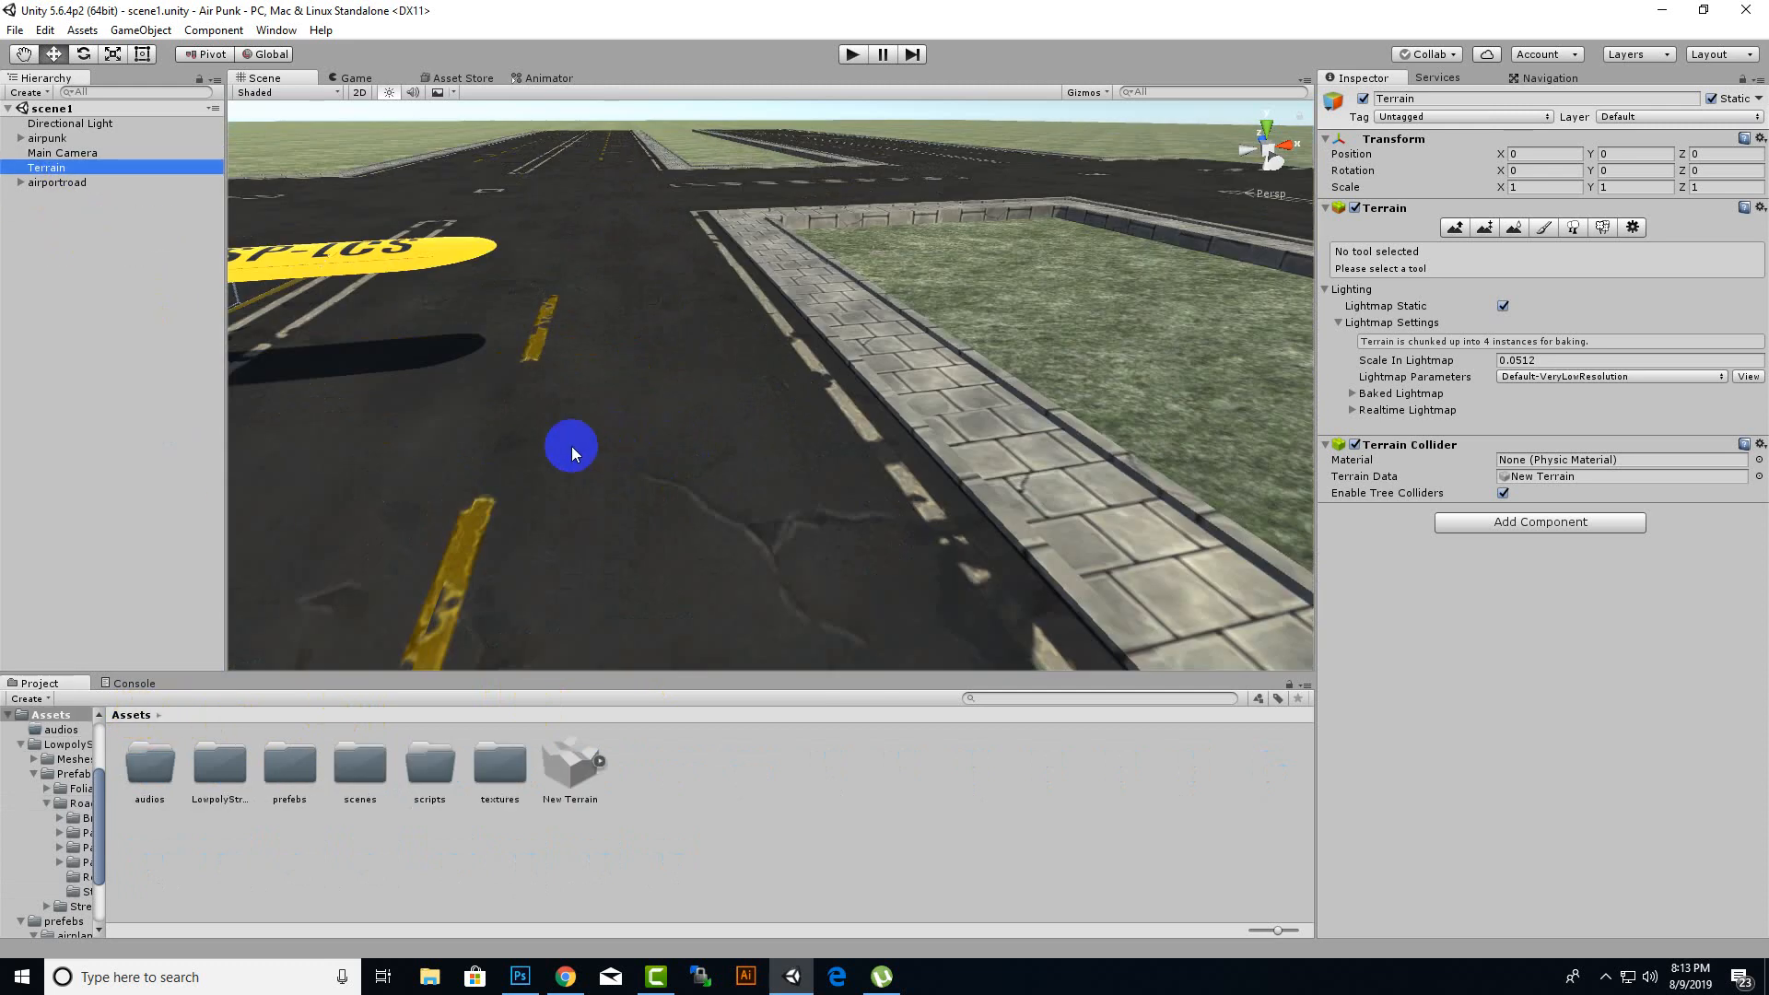
scroll(516, 459, down, 3)
click(42, 139)
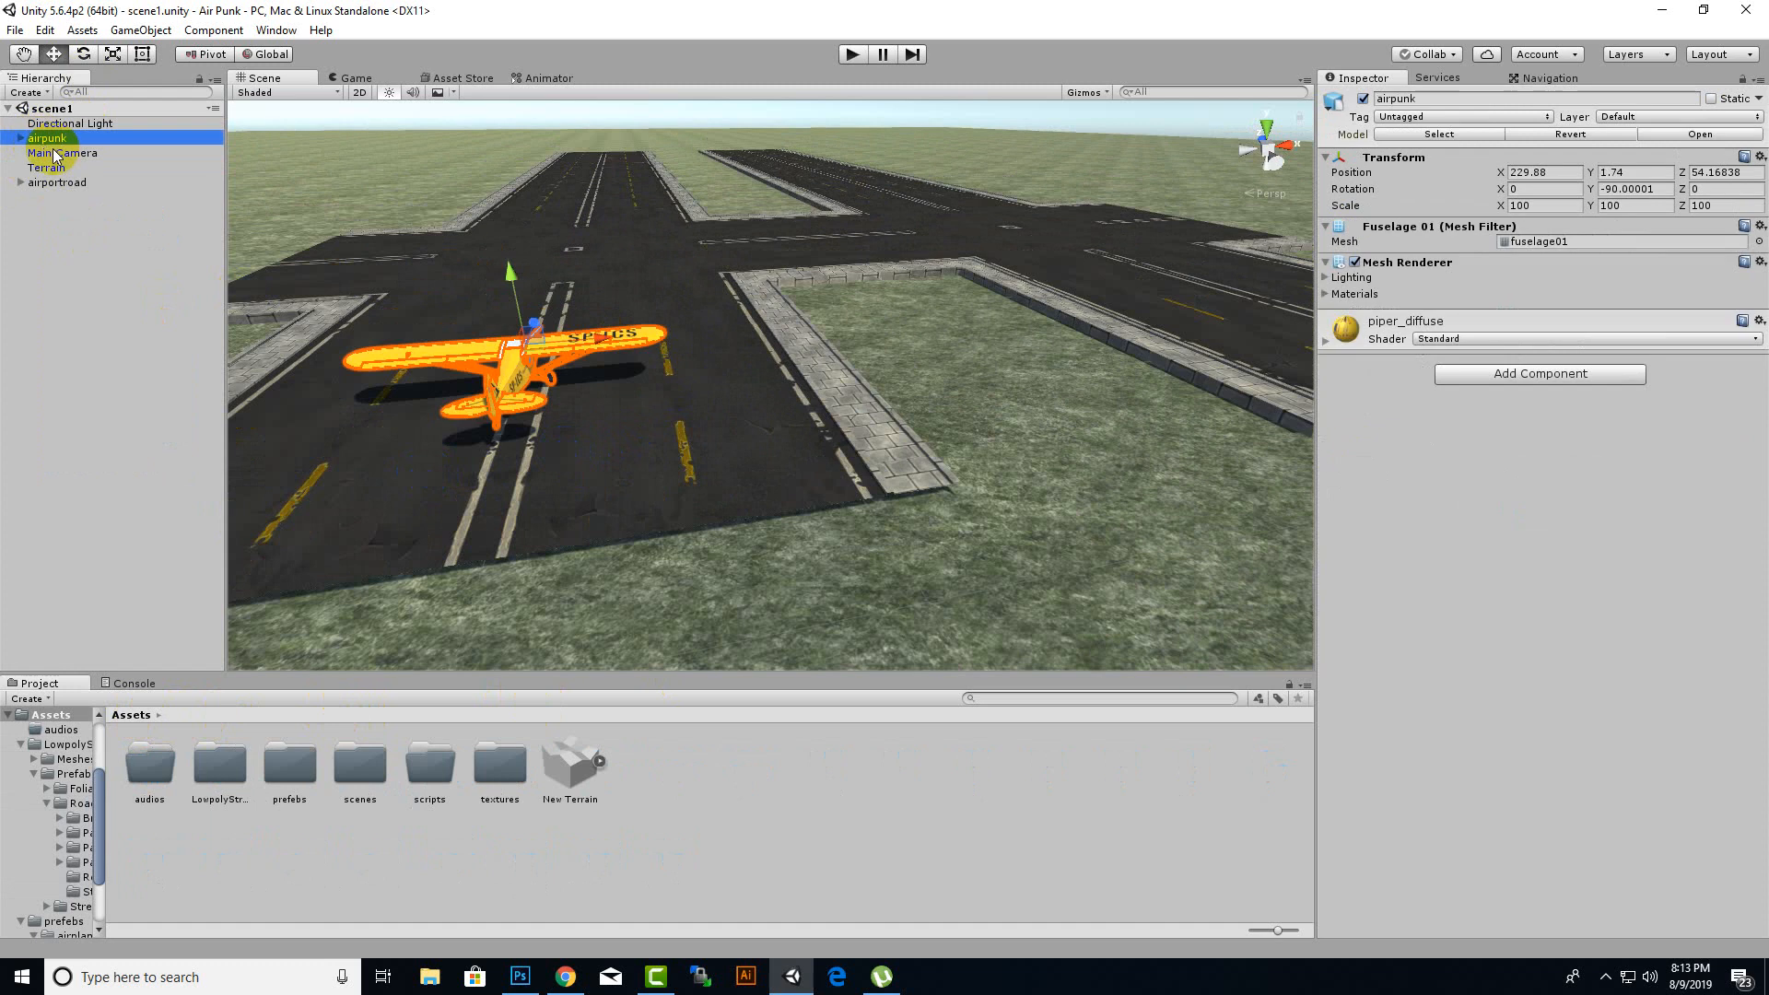
alt+drag(671, 383, 848, 458)
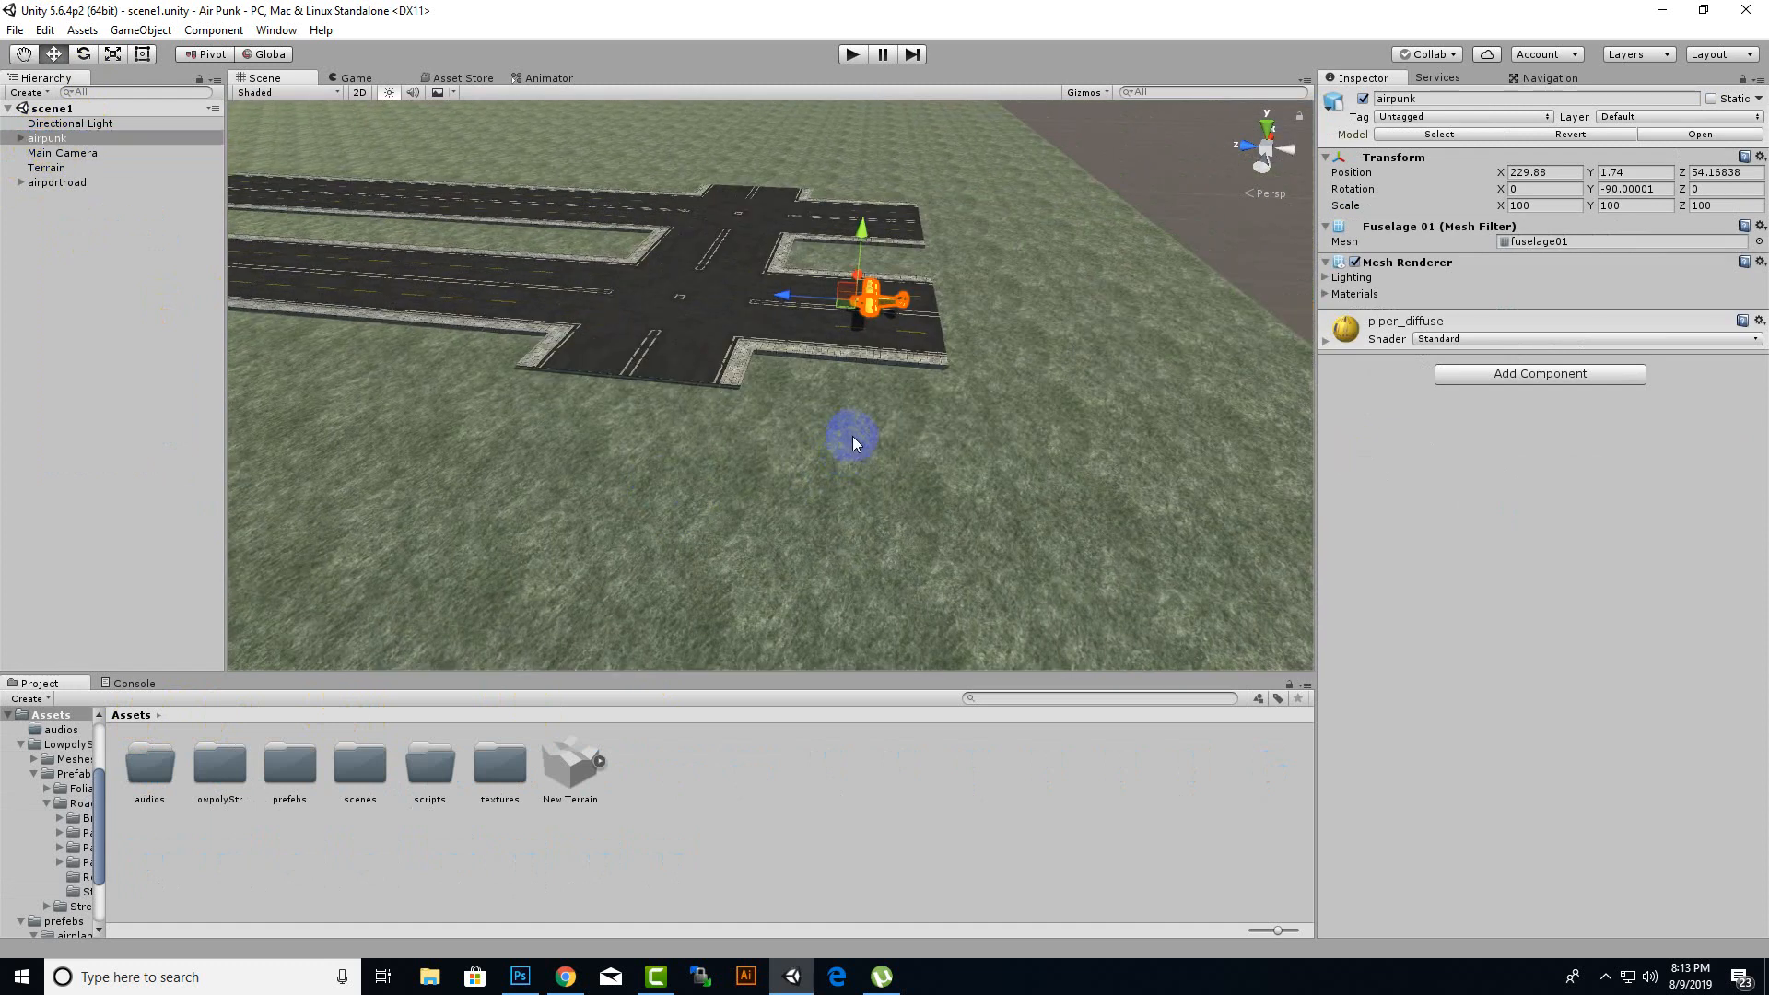